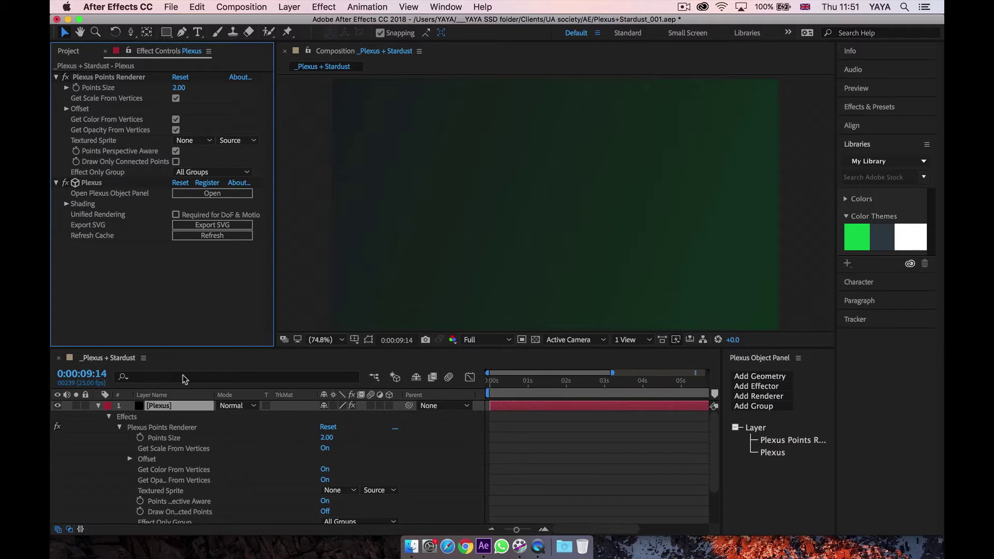
Step: Add a Layers geometry object to the Plexus effect and rename it Lights
click(746, 380)
click(757, 390)
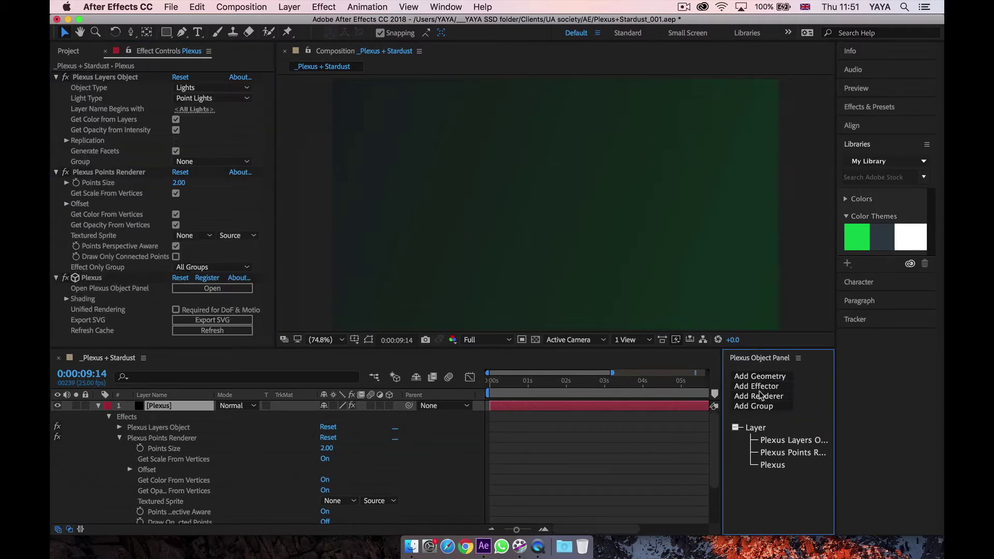
click(90, 78)
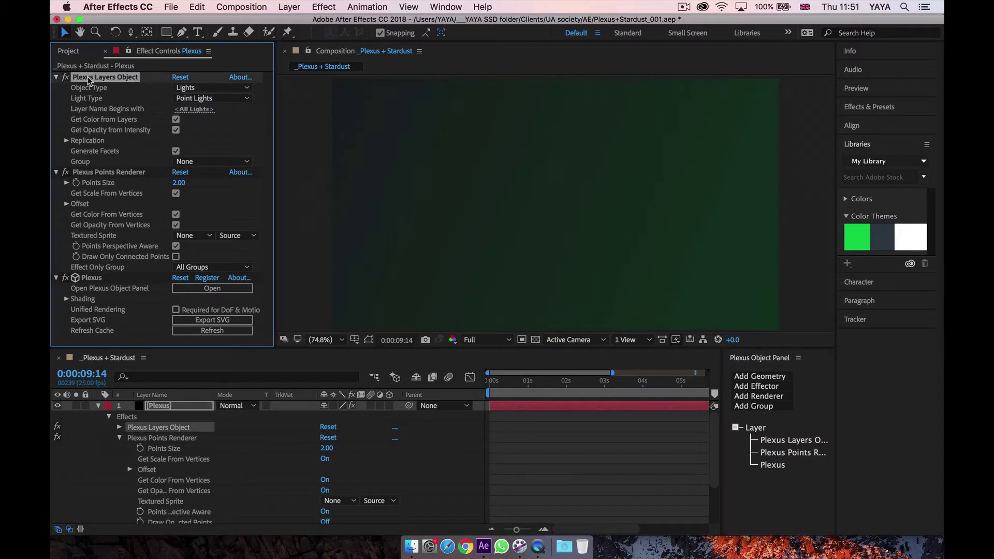
key(Return)
text(Lights)
key(Return)
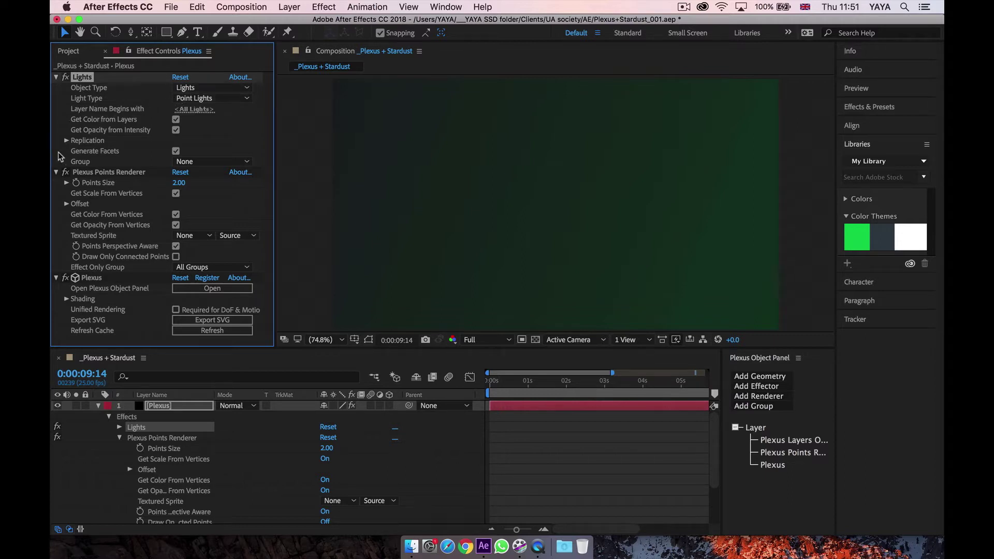
Step: Collapse the Plexus layer's properties and create a white (FFFFFF) point light named A 1
click(101, 412)
click(98, 405)
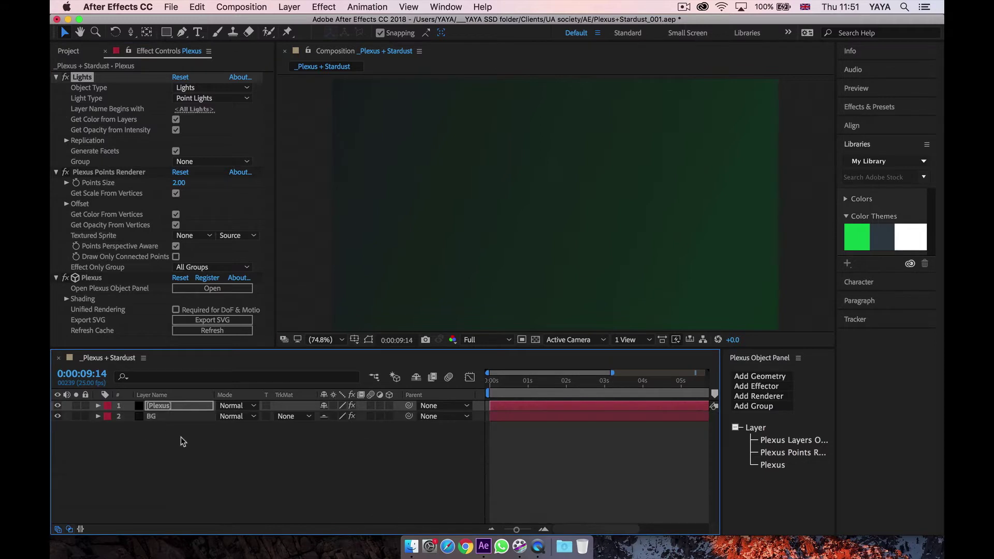
click(181, 439)
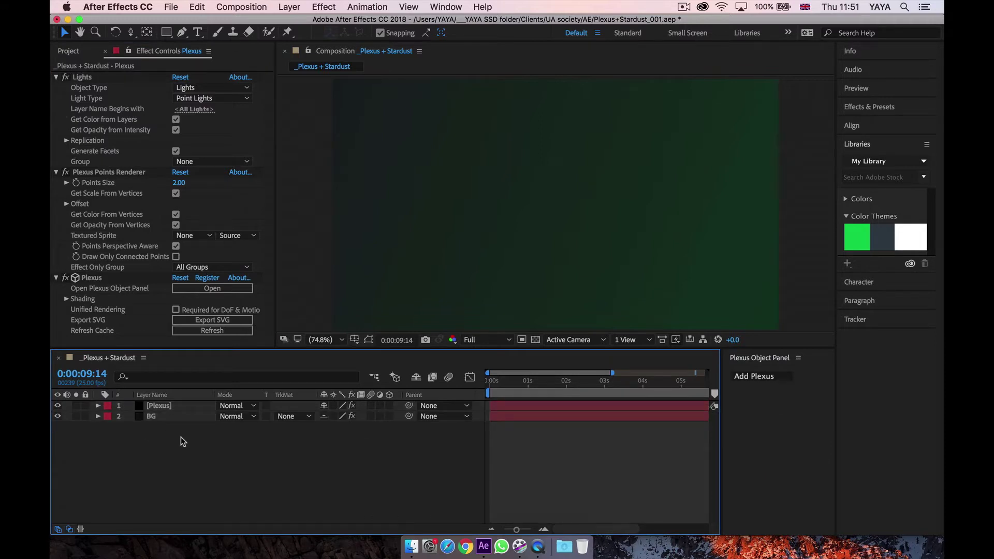
key(super+alt+shift+l)
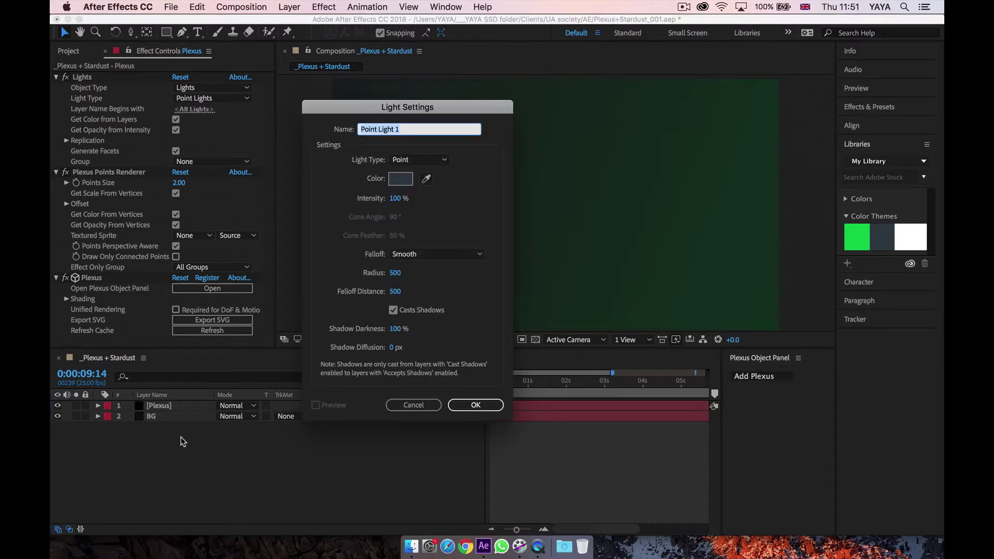
text(A)
click(401, 178)
drag(118, 131, 50, 68)
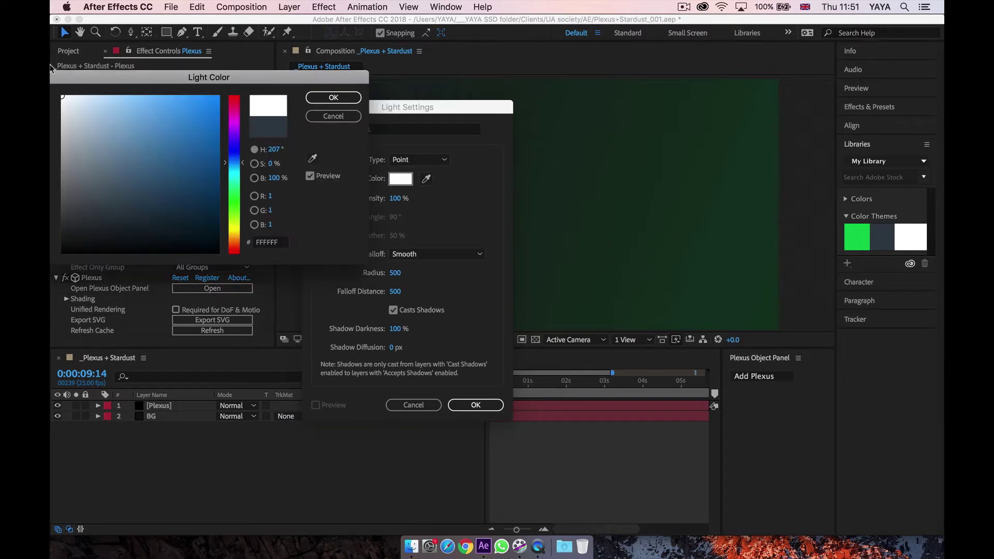
key(Return)
key(Return)
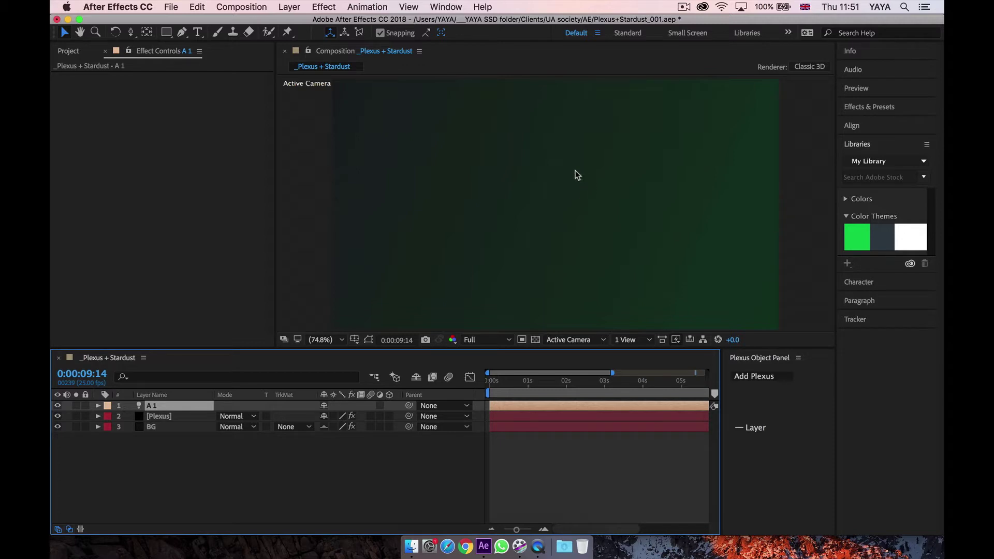
Step: Set the Points Size of the Plexus Points Renderer to 20
click(165, 416)
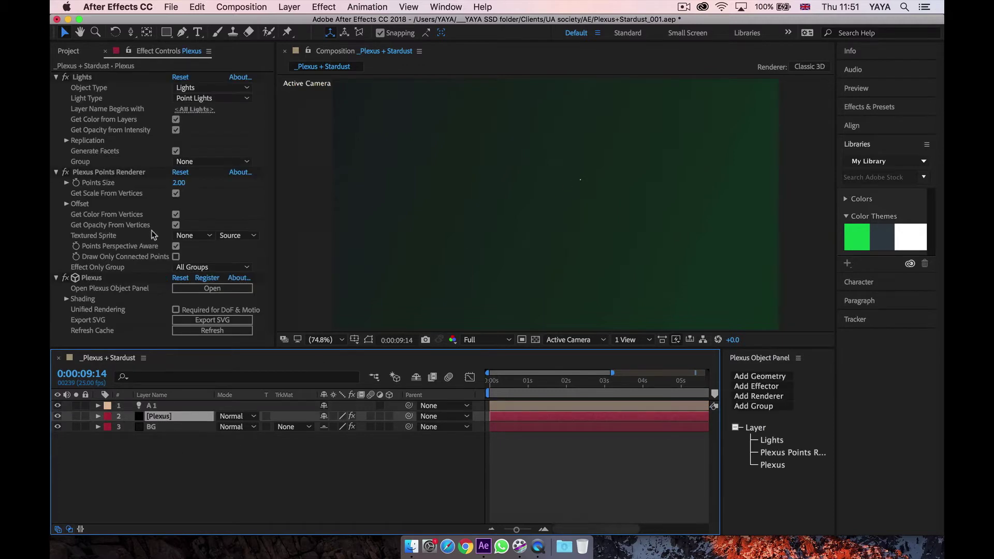
click(178, 184)
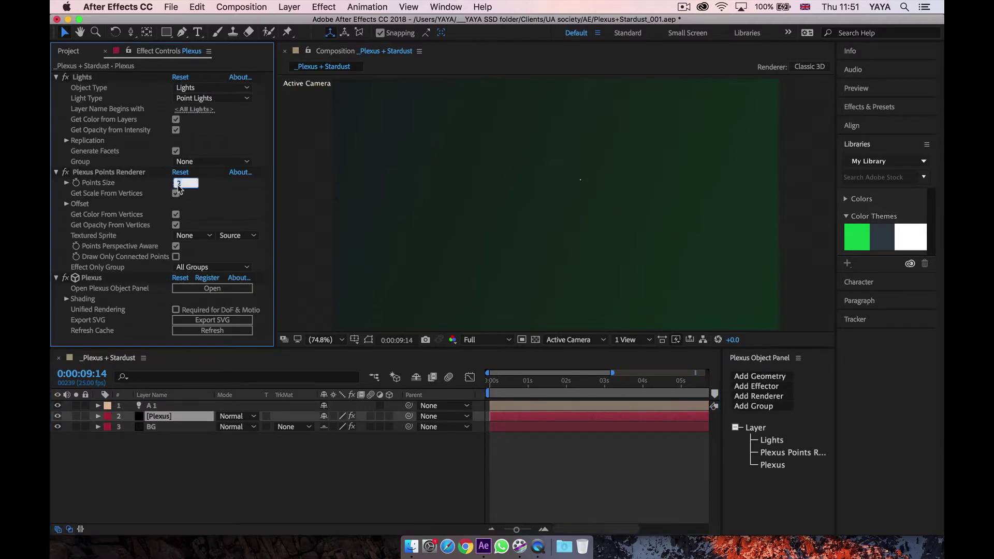
key(Return)
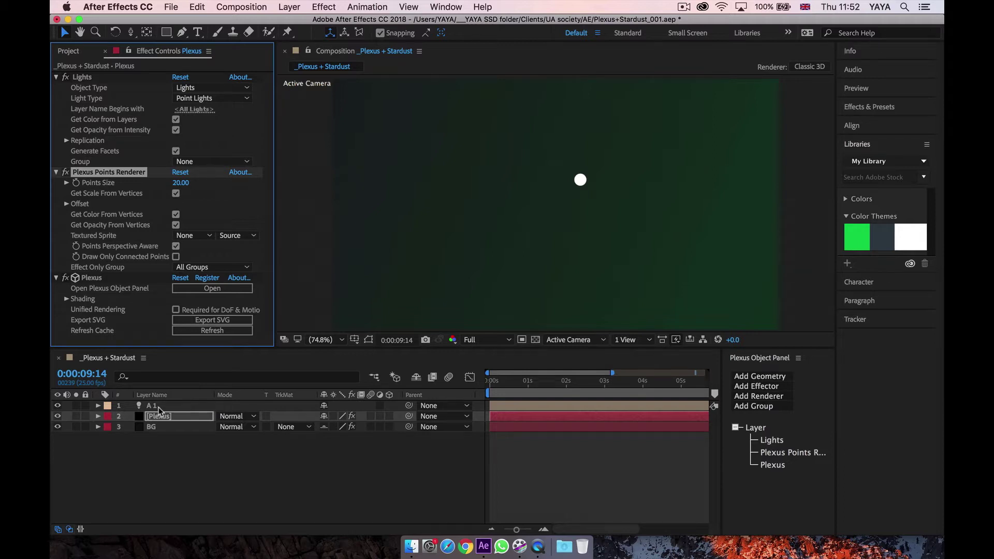
Step: Create a point light named B 1, coloured with the dark slate swatch sampled from the library colour theme
key(super+alt+shift+l)
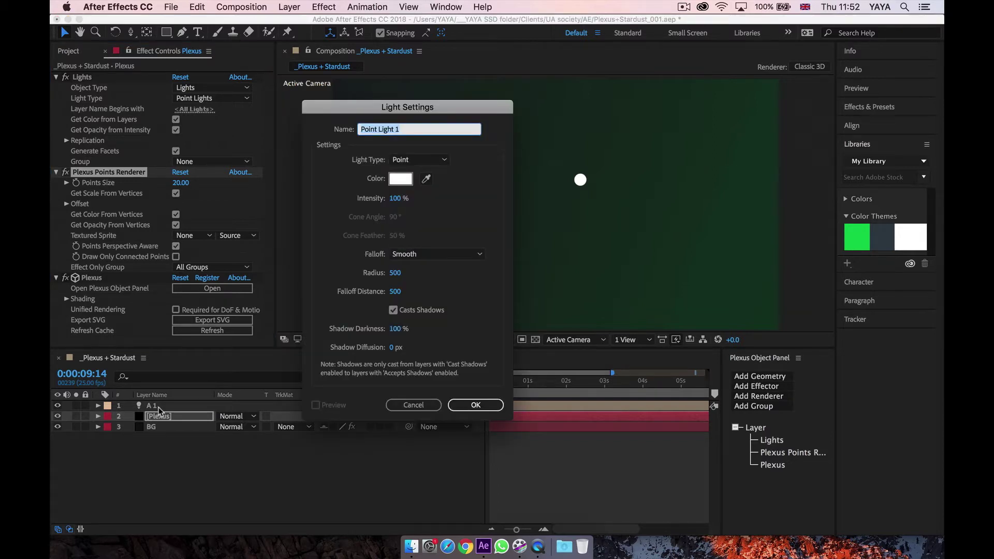
text(B)
click(426, 179)
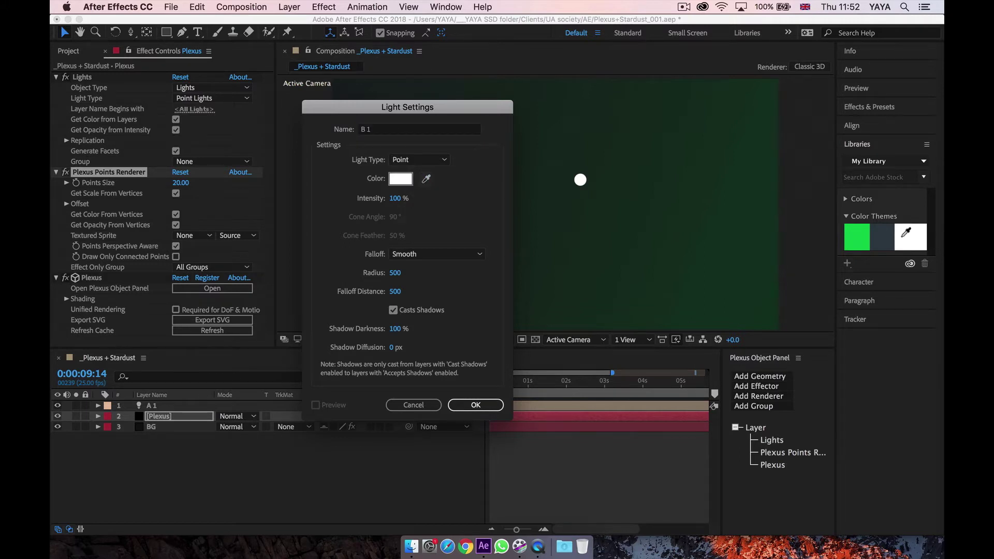
click(889, 233)
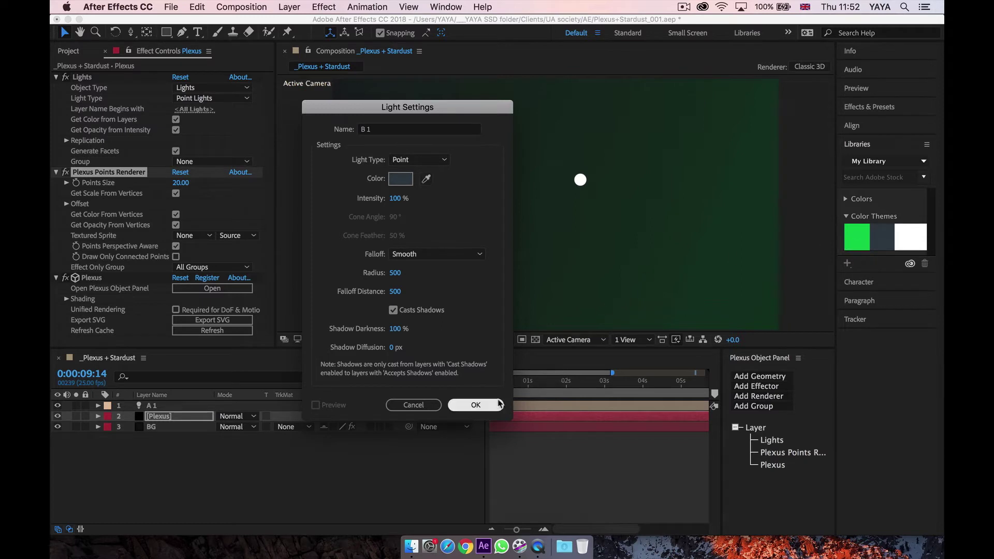
click(482, 405)
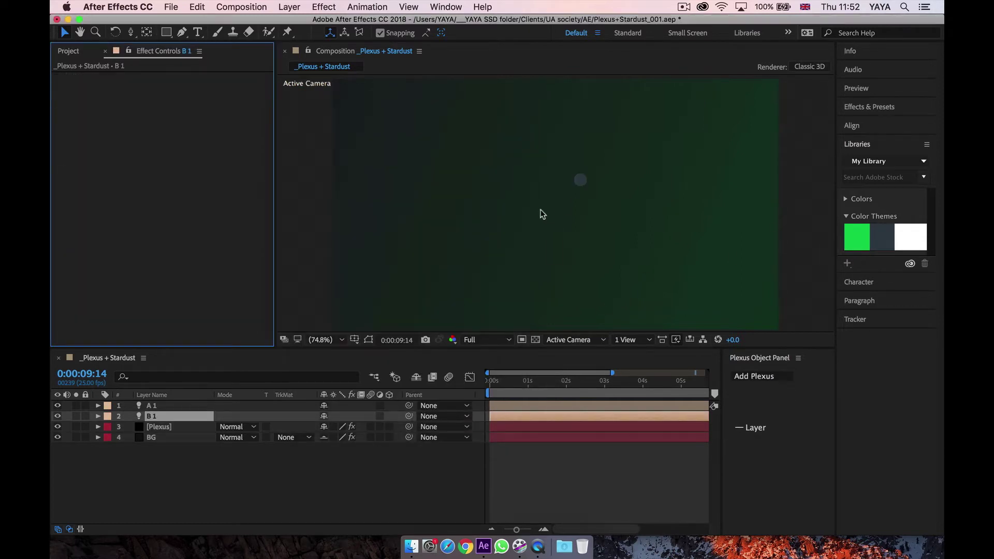
Step: Move light B 1 below light A 1 by changing its Y position to about 534
key(p)
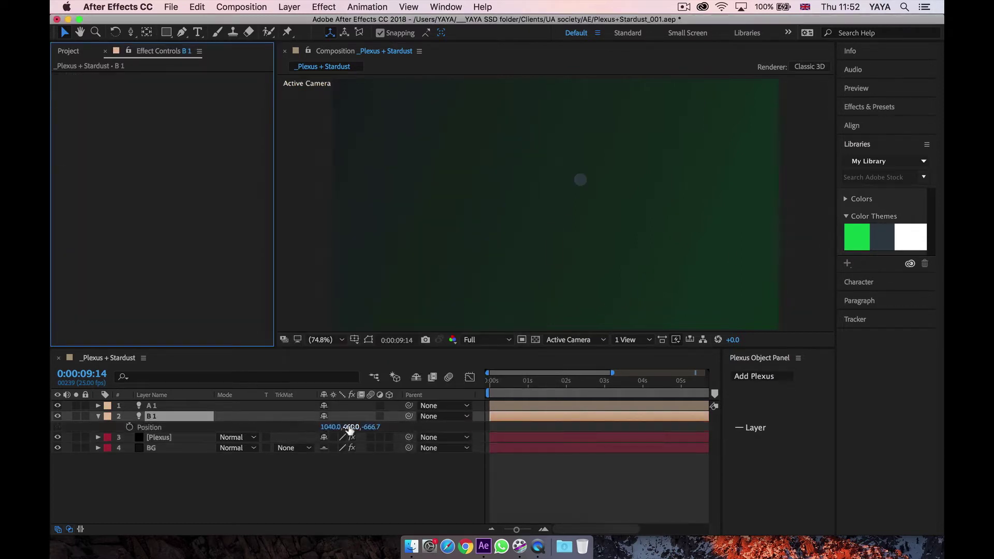
click(383, 430)
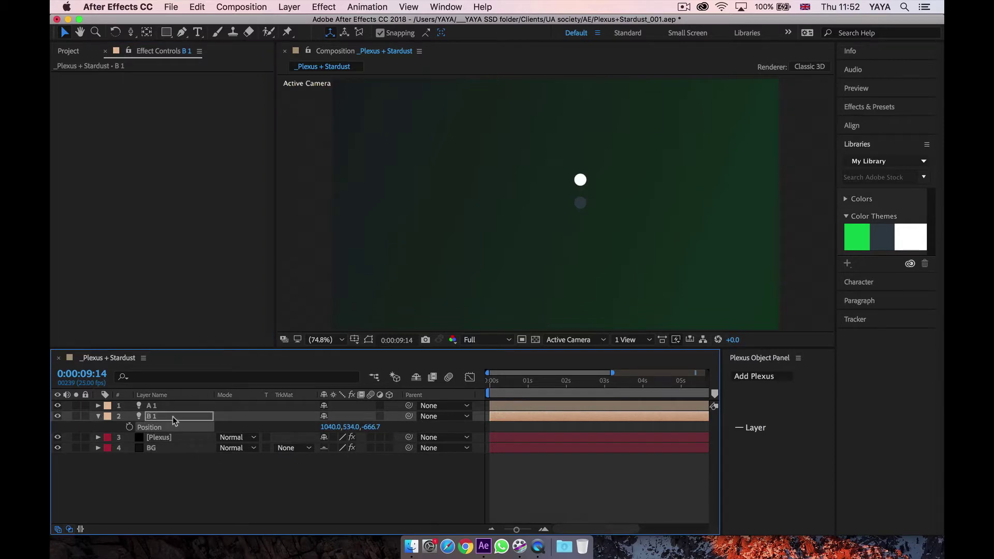
click(190, 484)
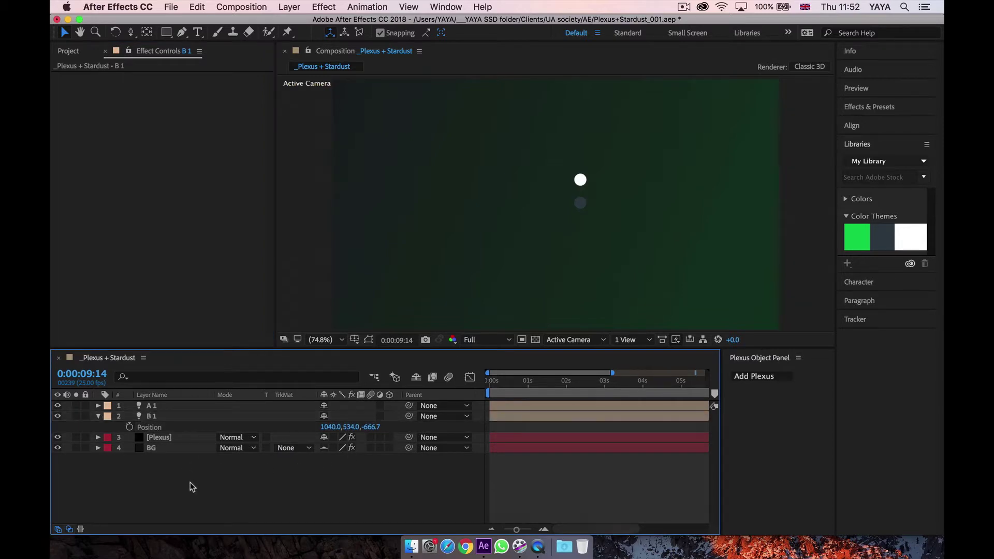
Step: Create a third point light, coloured with the green swatch sampled from the library colour theme
key(super+alt+shift+l)
click(427, 179)
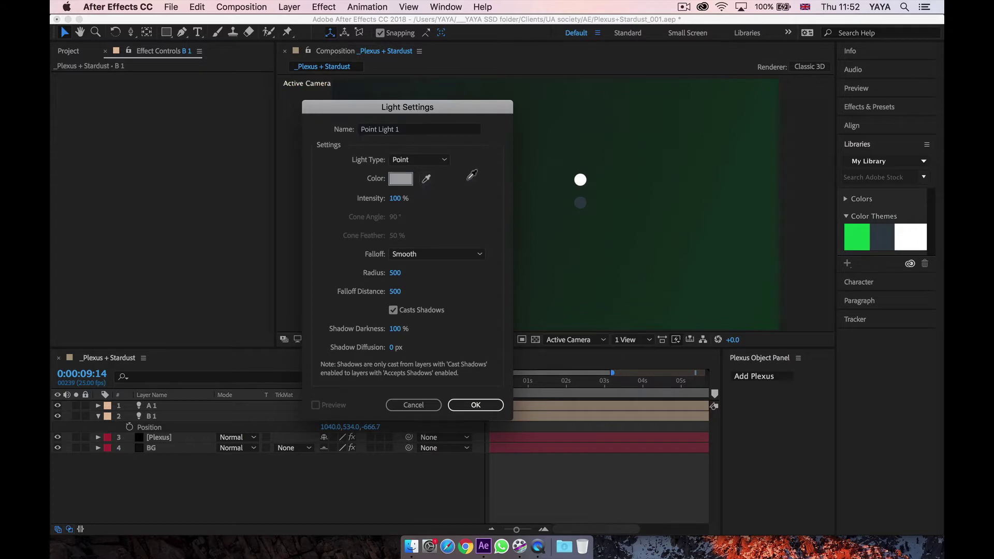
click(855, 239)
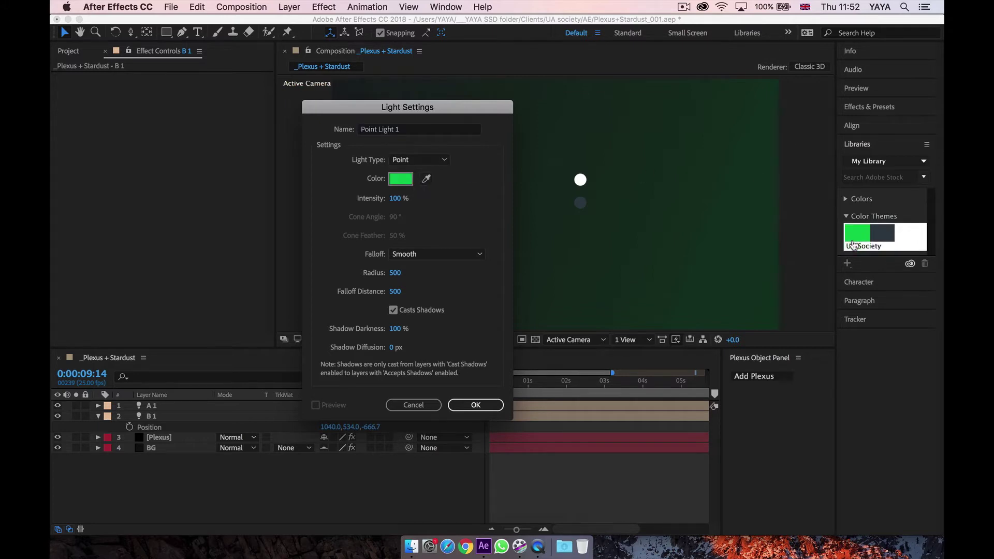
key(Return)
Step: Shift the green light to an X position of about 946 and rename its layer C 1
key(p)
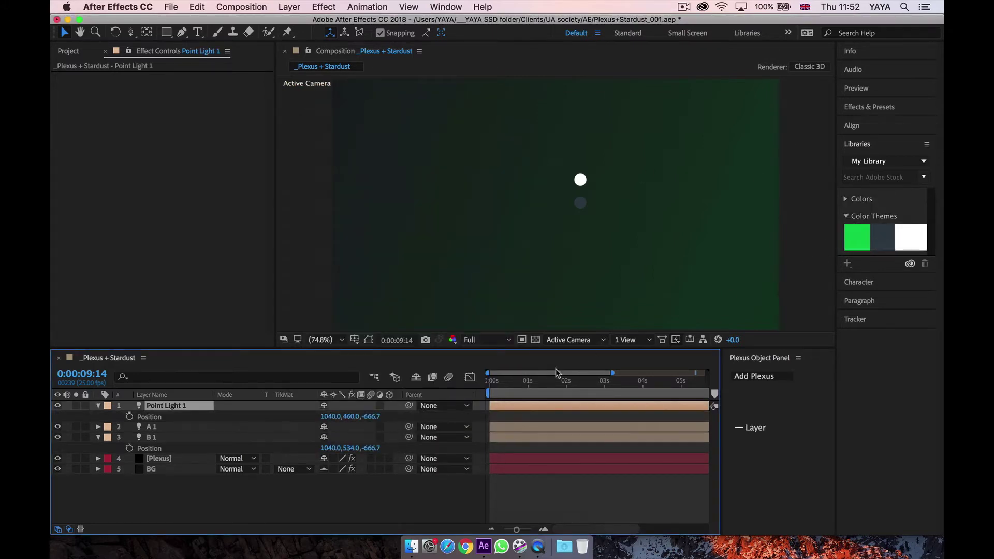
drag(329, 417, 256, 416)
click(199, 406)
key(Return)
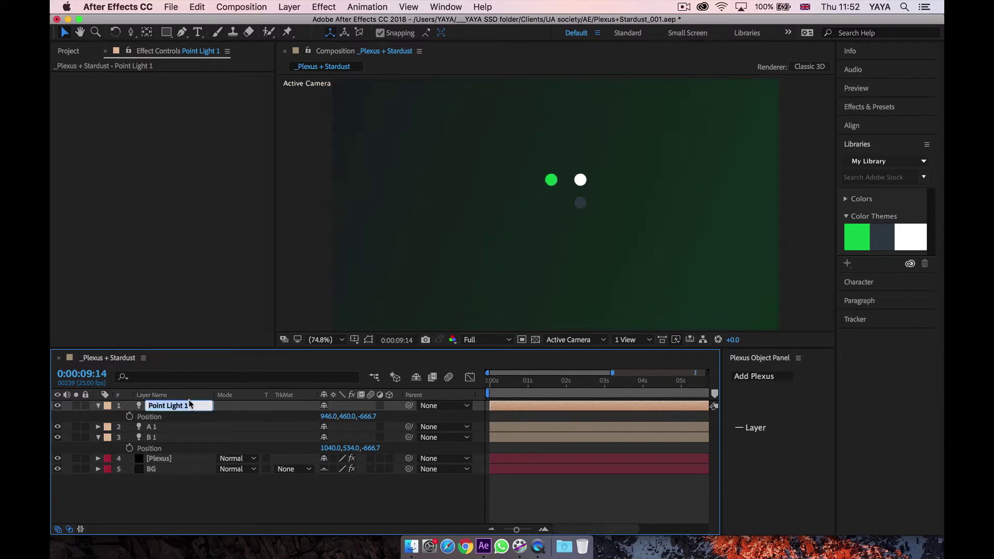
text(c 1)
key(Return)
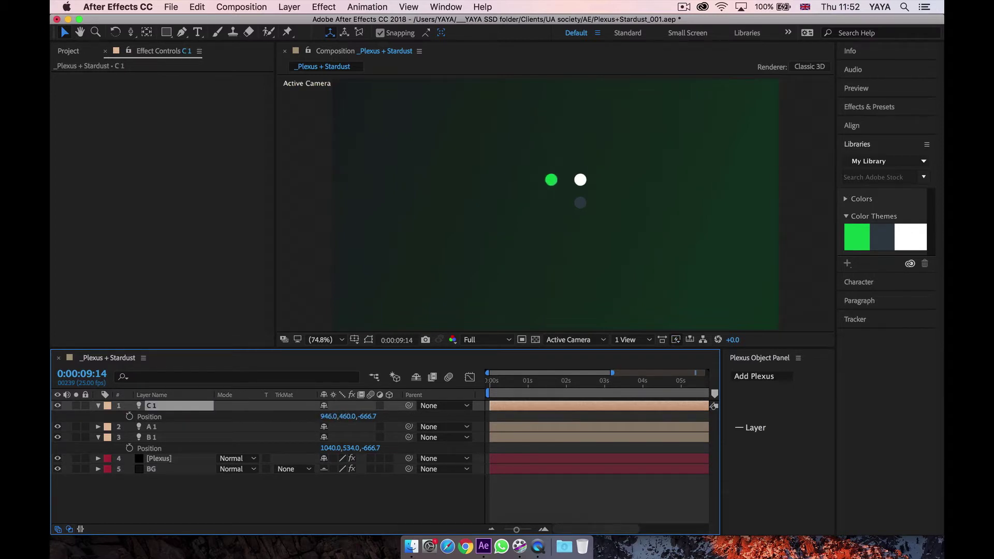
Step: Collapse the lights' properties and reorder the light layers as A 1, B 1, C 1
click(98, 406)
click(100, 425)
mouse_move(156, 418)
mouse_down()
mouse_move(157, 404)
mouse_move(161, 428)
mouse_move(152, 417)
mouse_up()
Step: Assign label colours to the light layers: Yellow for A 1, Green for B 1 and Blue for C 1
click(108, 405)
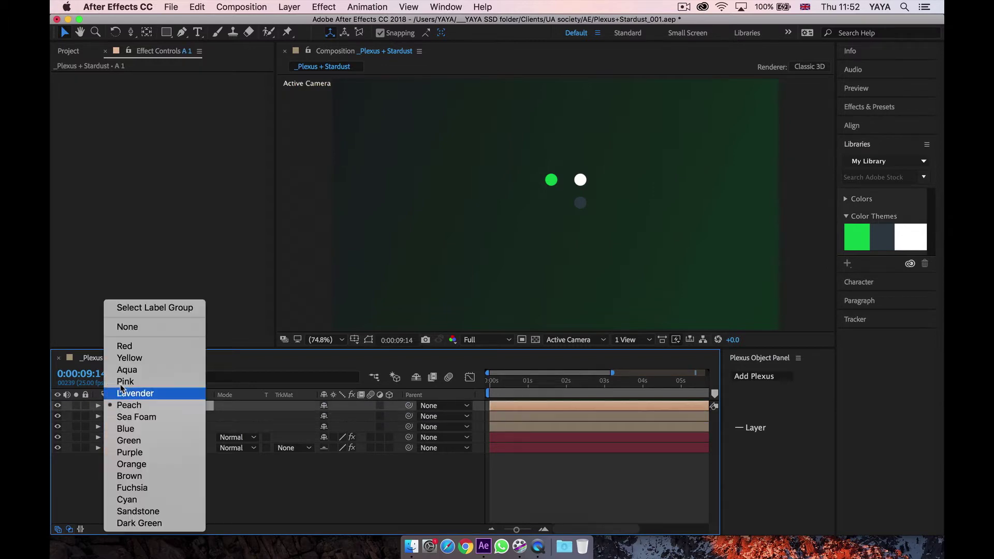
click(127, 357)
click(107, 416)
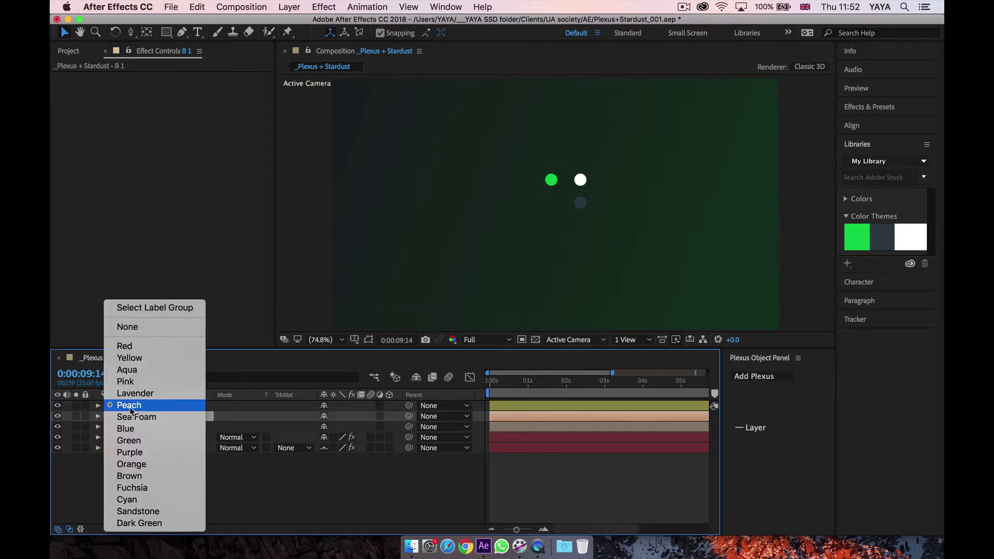
click(131, 440)
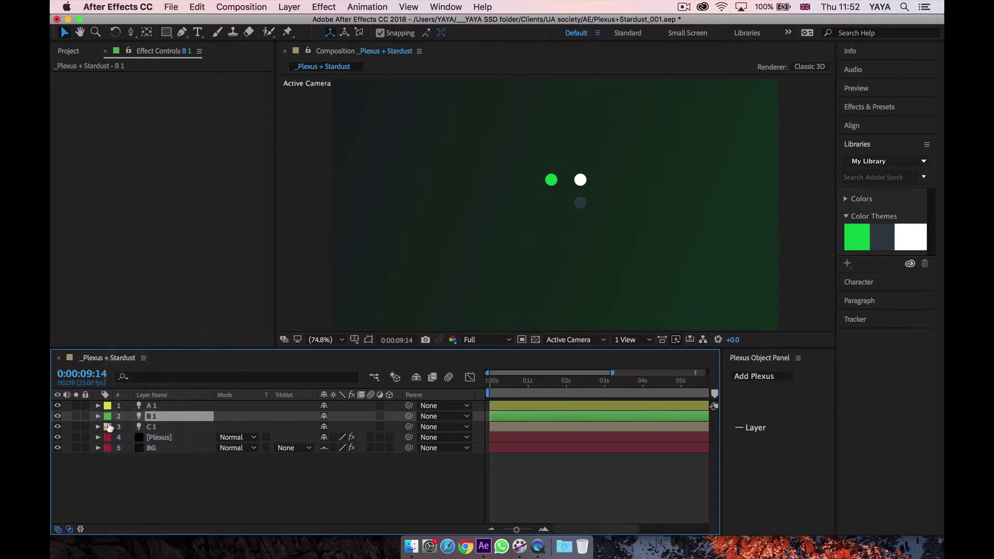
click(108, 427)
click(136, 433)
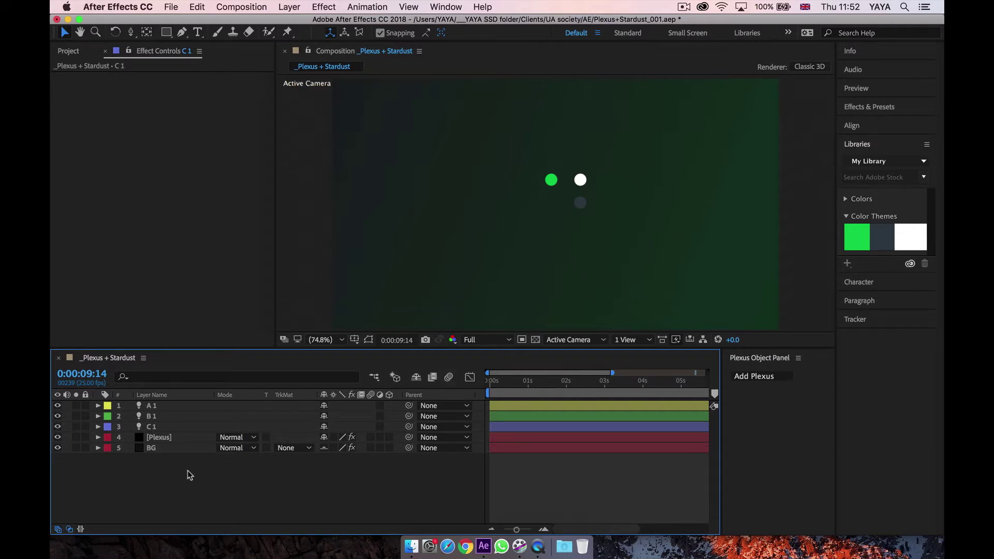
Step: Create a null object and rename it Control Slider
right_click(258, 463)
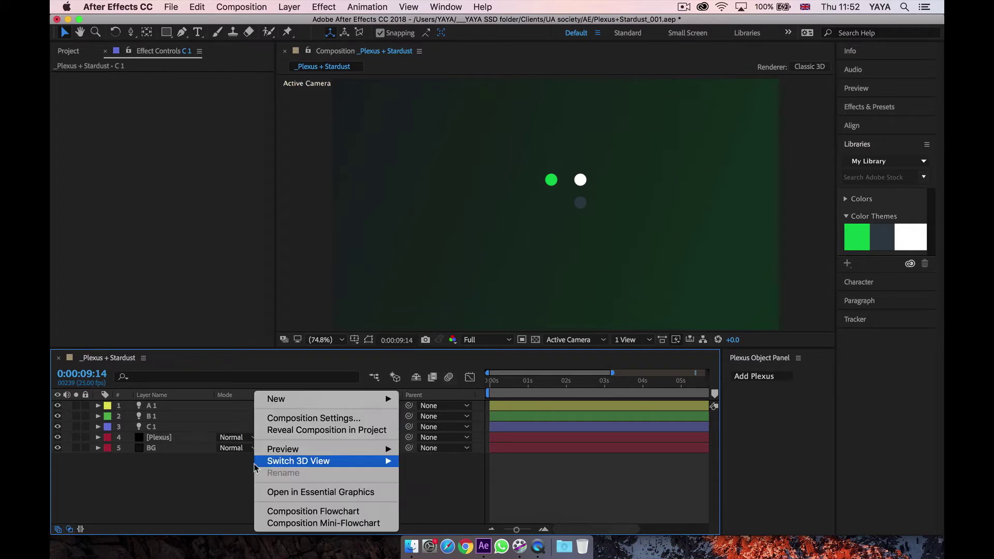
mouse_move(308, 403)
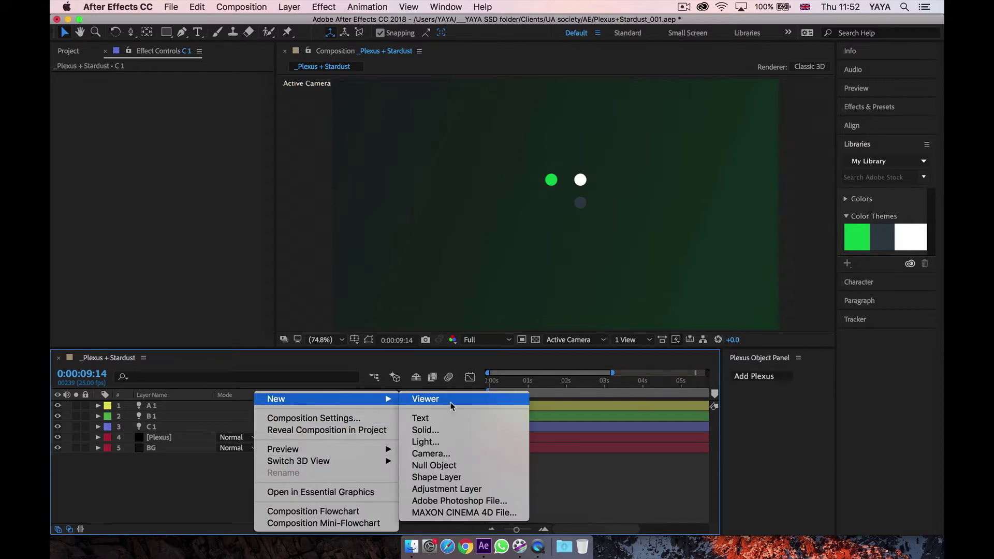
click(450, 465)
key(Return)
text(Control)
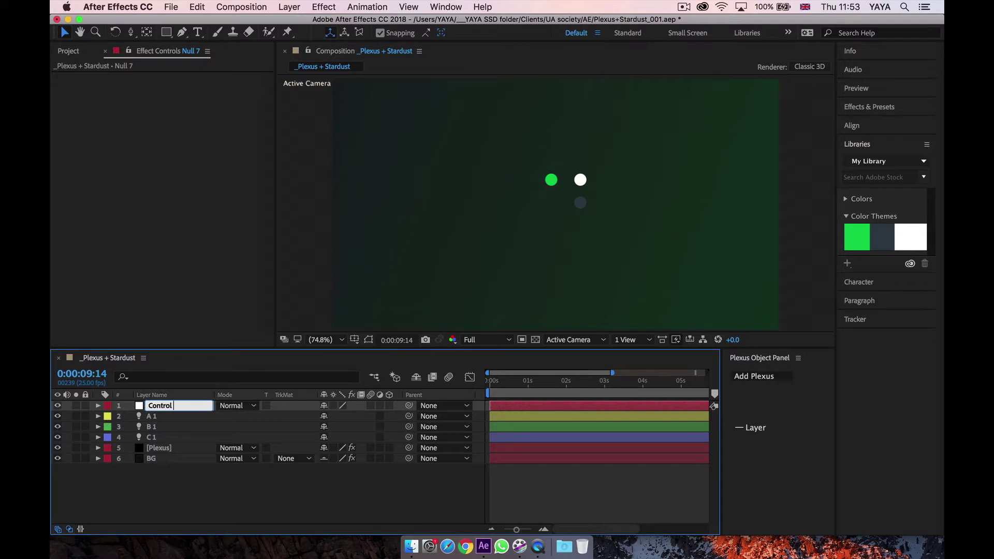
text( Slider)
key(Return)
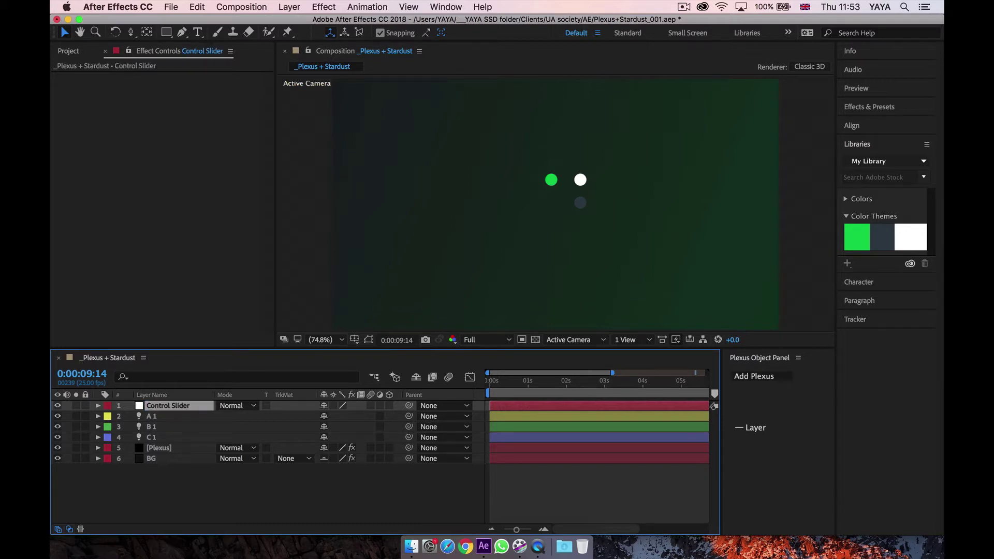
Step: Apply a Slider Control expression effect to the Control Slider null
right_click(161, 405)
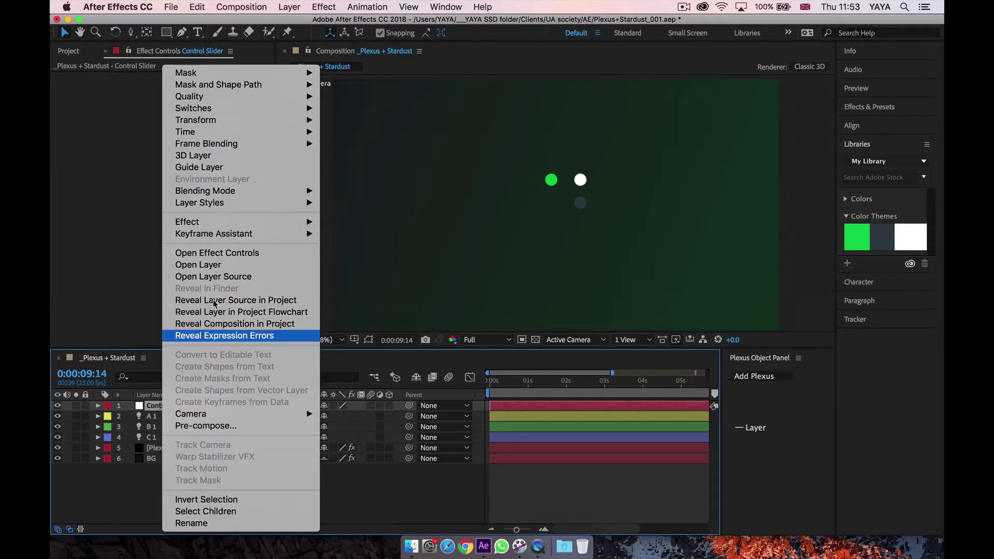
mouse_move(238, 225)
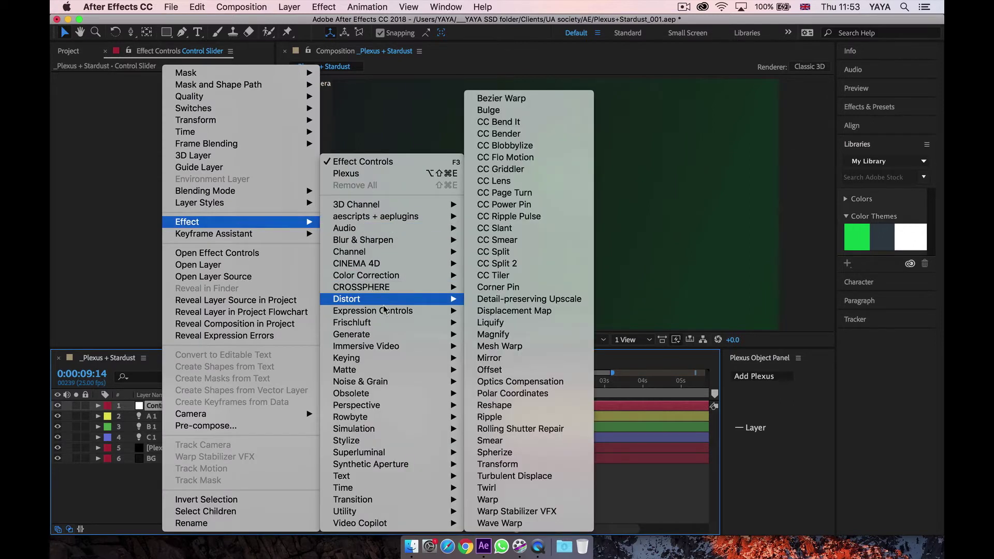
mouse_move(392, 313)
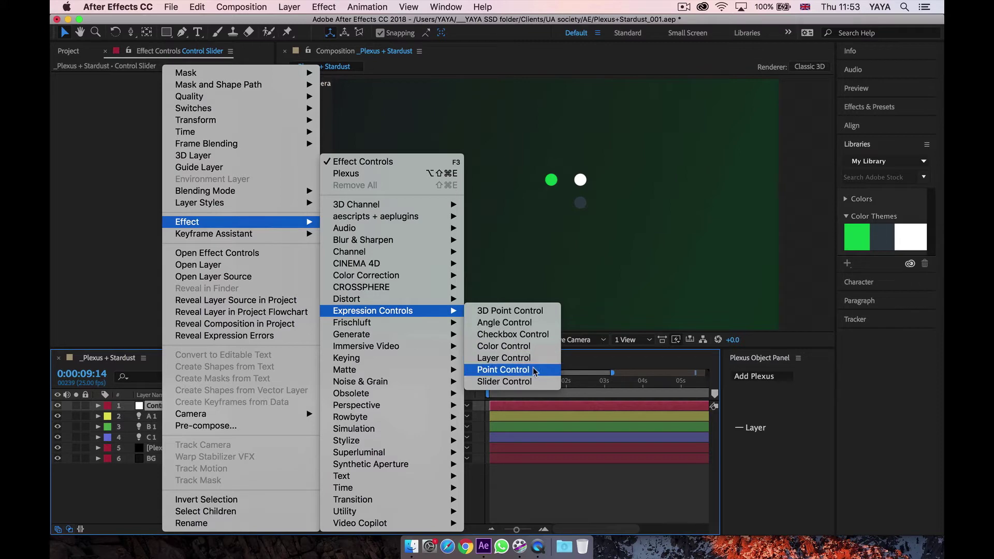
click(529, 382)
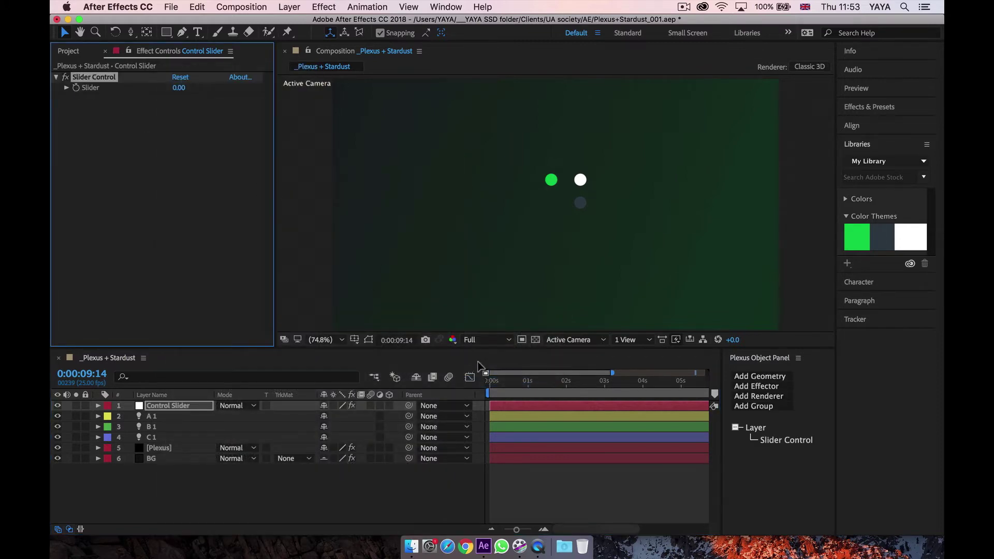
Step: Start keyframing the Control Slider's Slider value at 0:00:01:00 with a value of 0 and reveal its keyframes in the timeline
drag(492, 382, 477, 384)
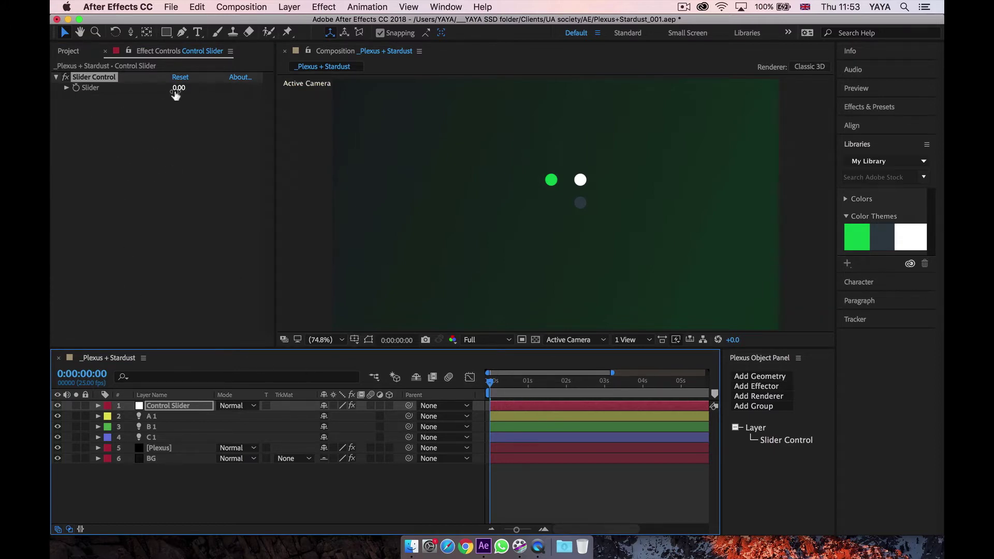
click(91, 374)
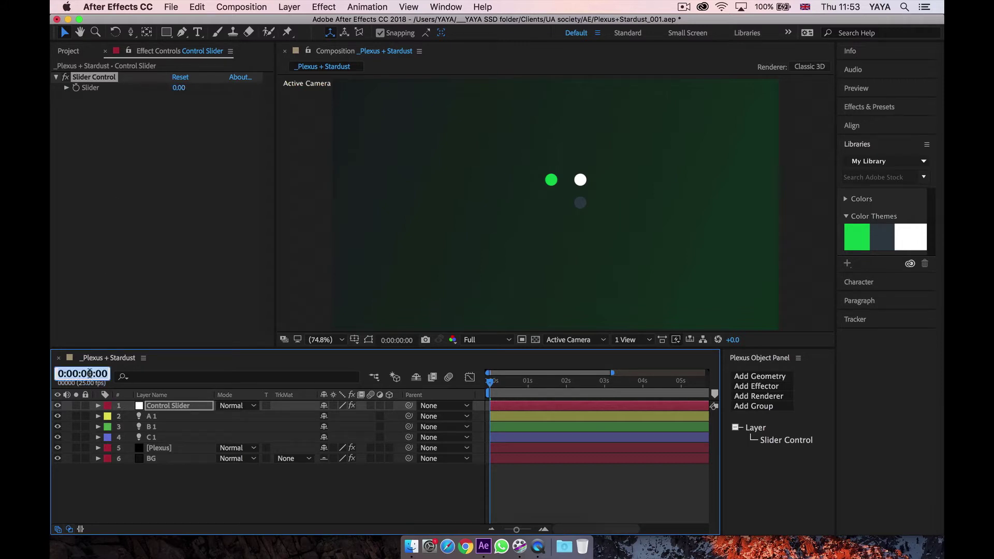
text(100)
key(Return)
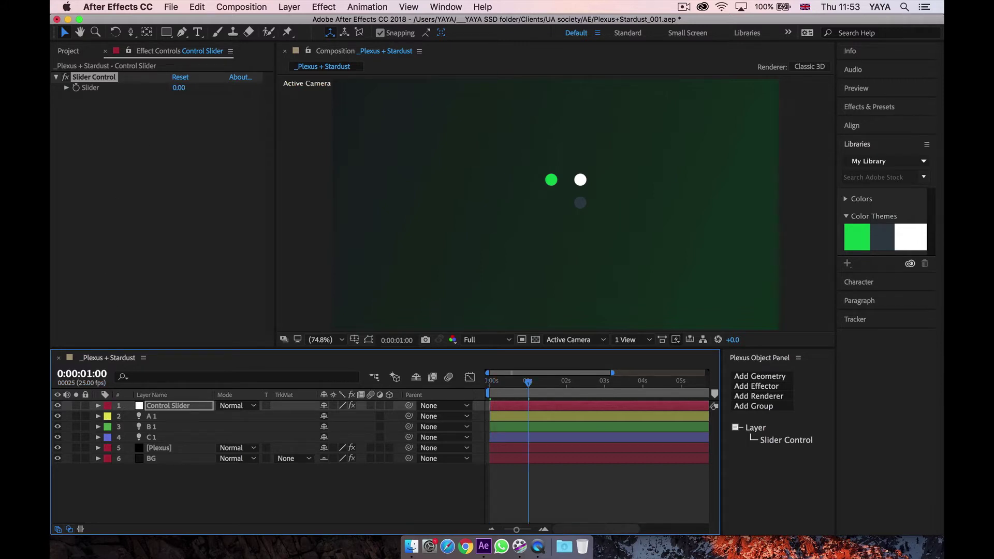
click(75, 88)
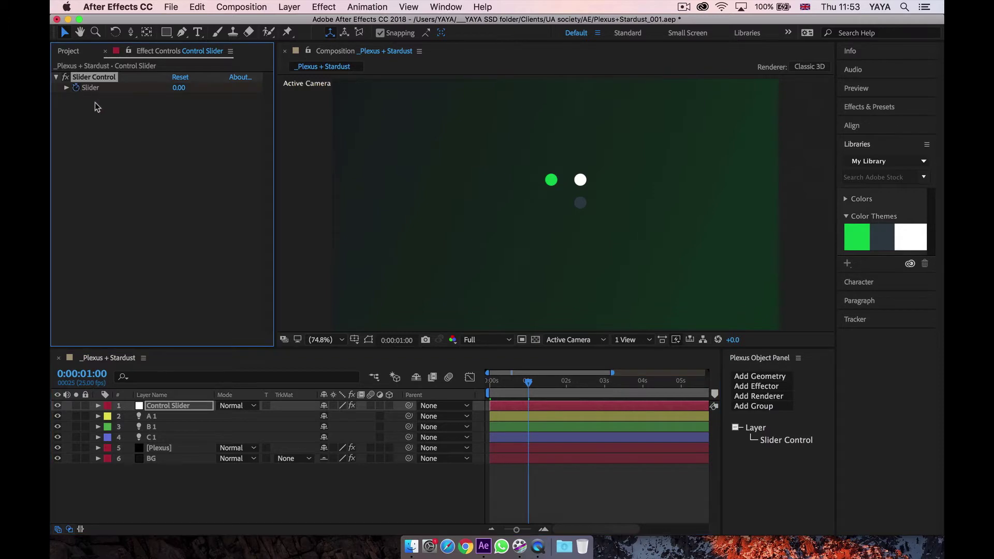
key(u)
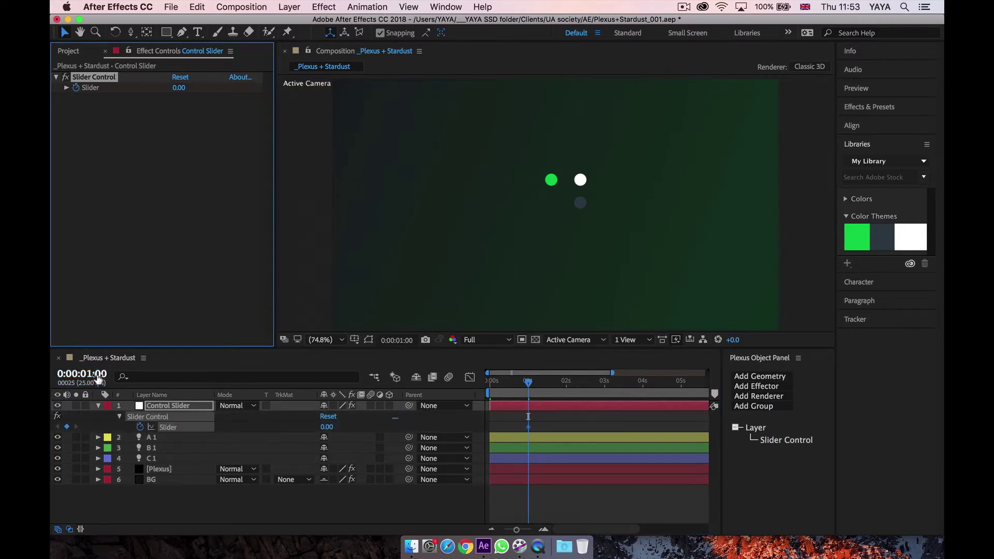
Step: Add a Slider keyframe with a value of 500 at 0:00:02:00
click(97, 374)
text(200)
key(Return)
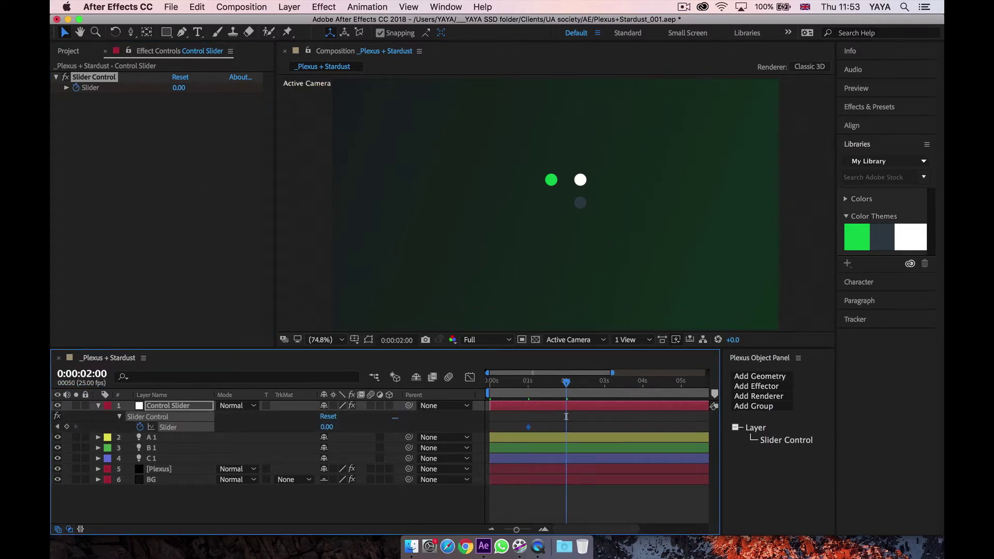
click(181, 87)
text(500)
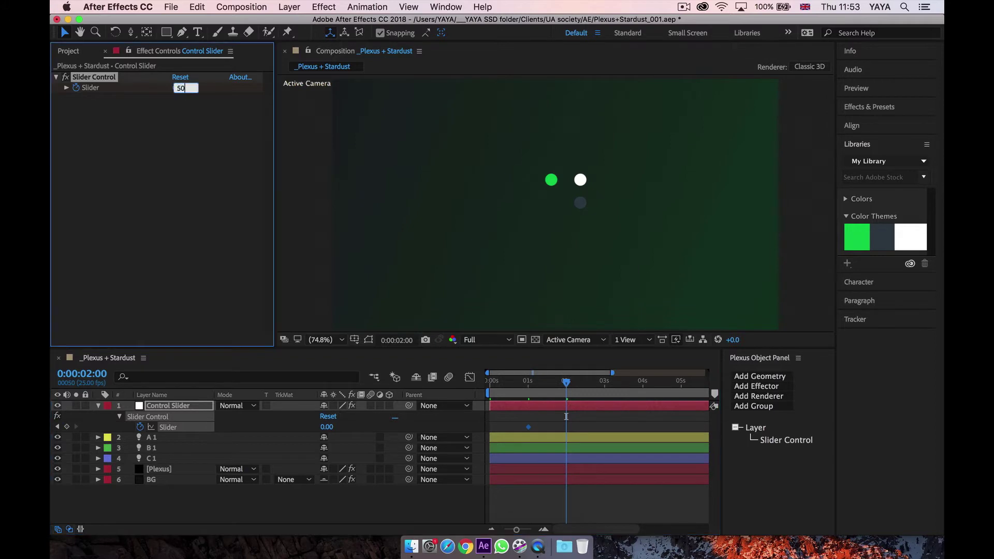
key(Return)
Step: Add a Slider keyframe at 0:00:03:00 that brings the value back to 0
click(81, 373)
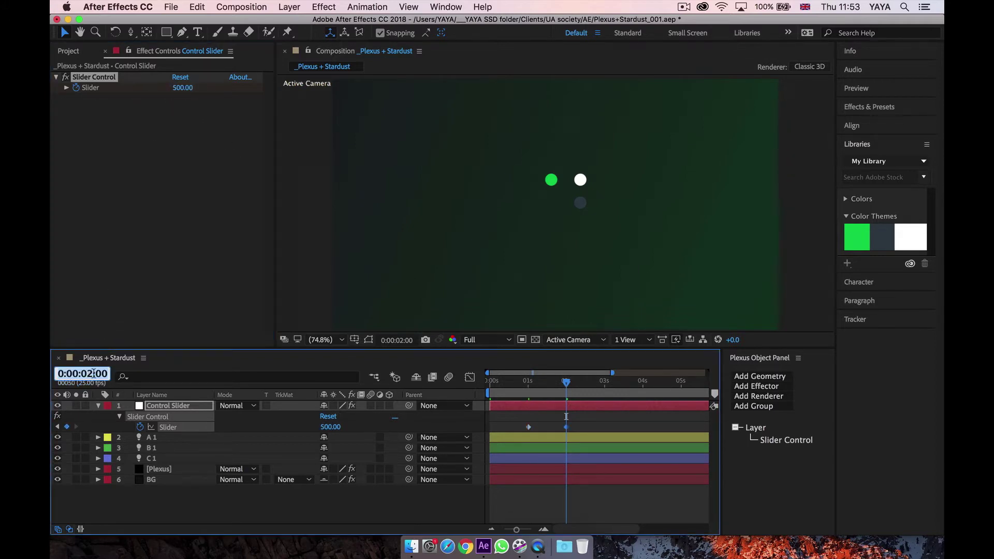
text(30)
key(Return)
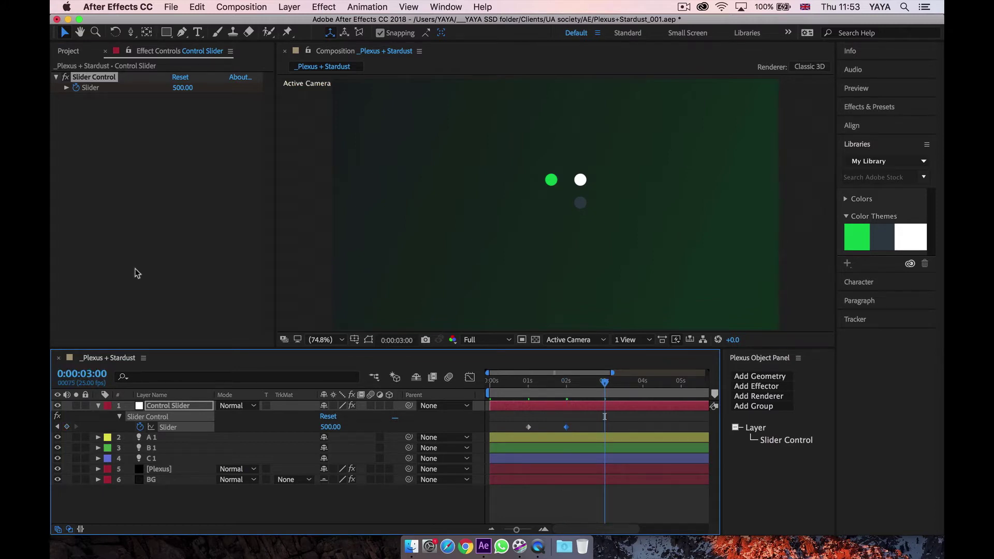
click(176, 88)
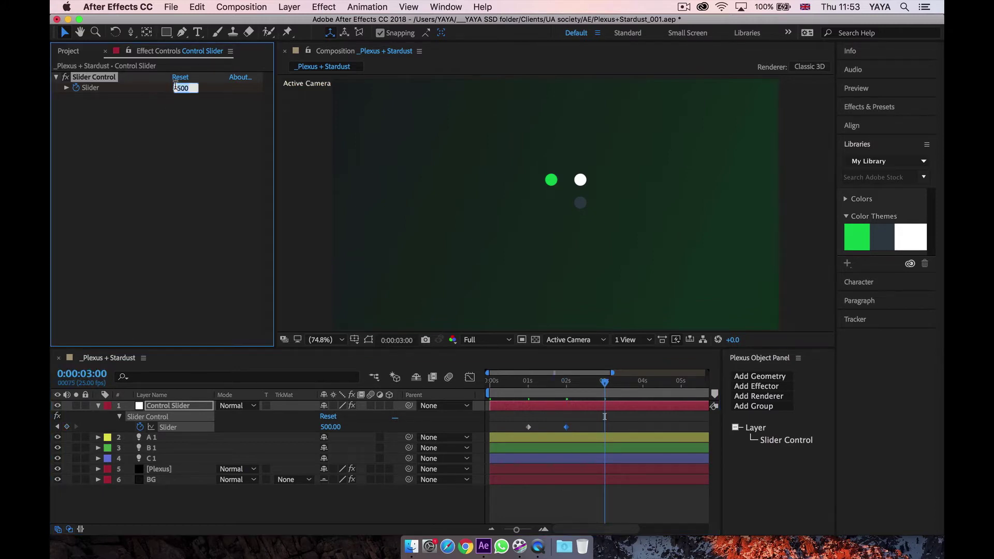
text(0)
key(Return)
Step: Return to 0:00:01:00, reveal light A 1's Position property and center the light in view
click(535, 381)
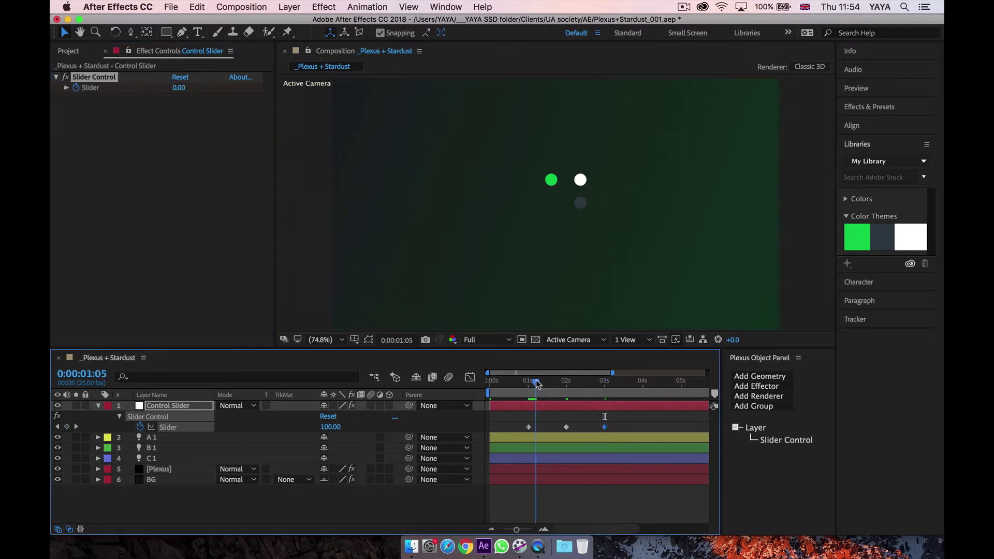
mouse_move(537, 384)
mouse_down()
mouse_move(609, 383)
mouse_move(529, 386)
mouse_up()
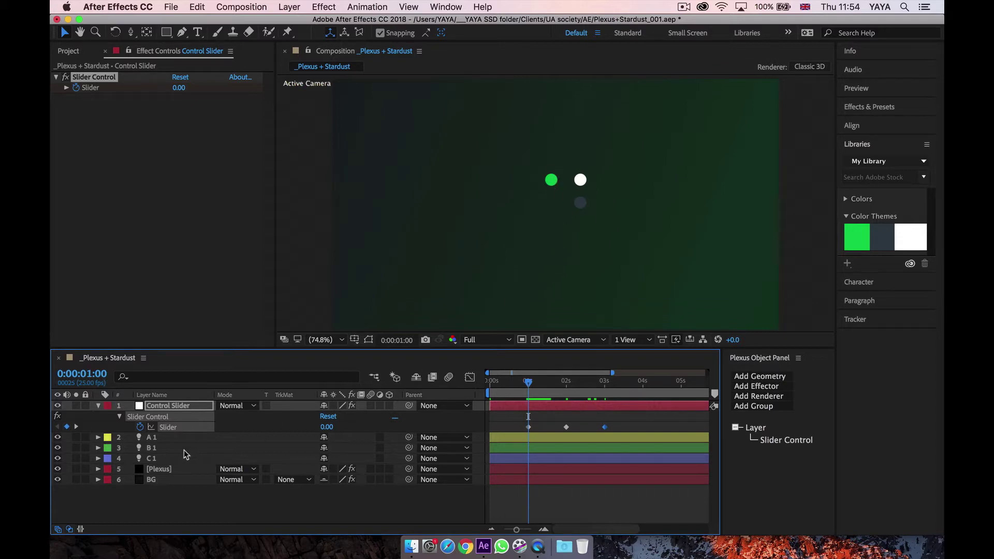
click(166, 437)
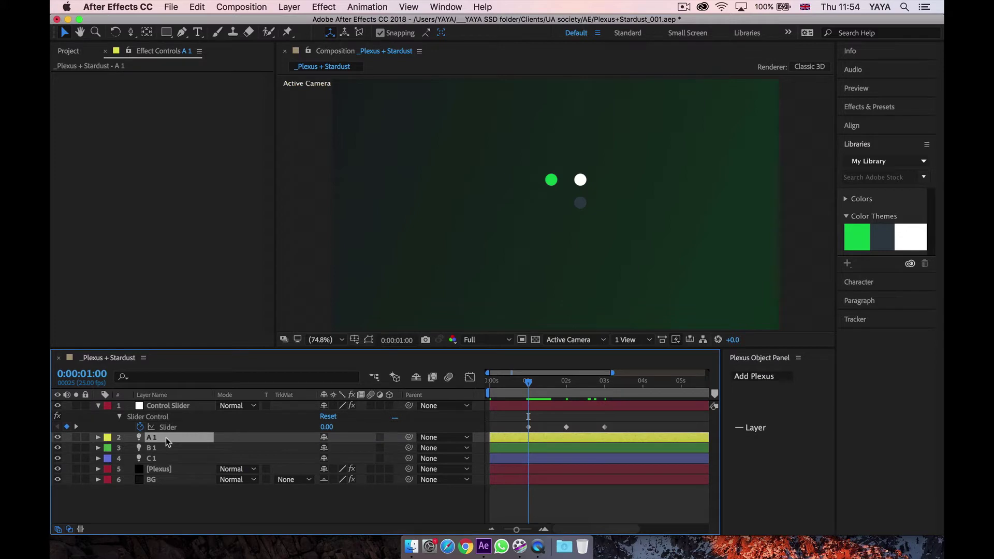
key(p)
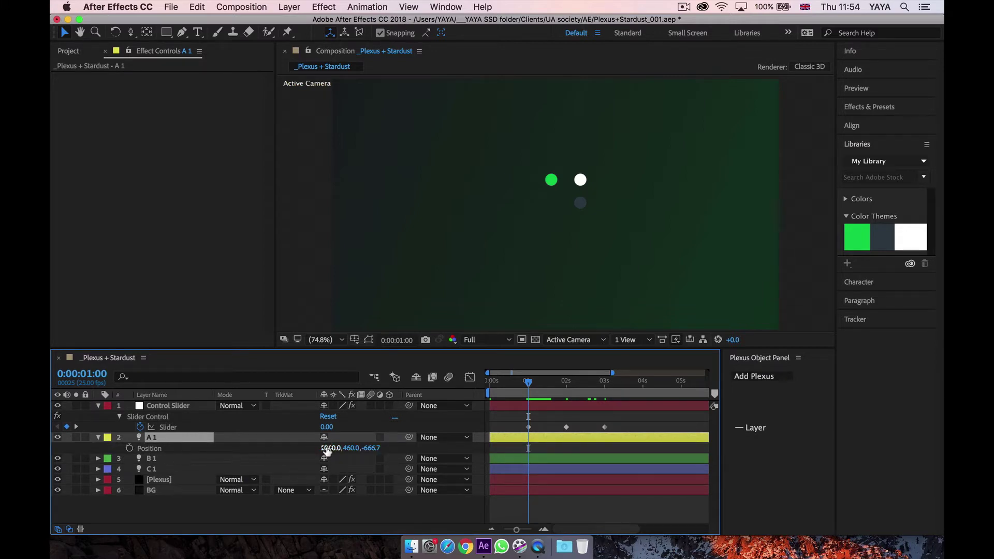
right_click(201, 444)
mouse_move(273, 122)
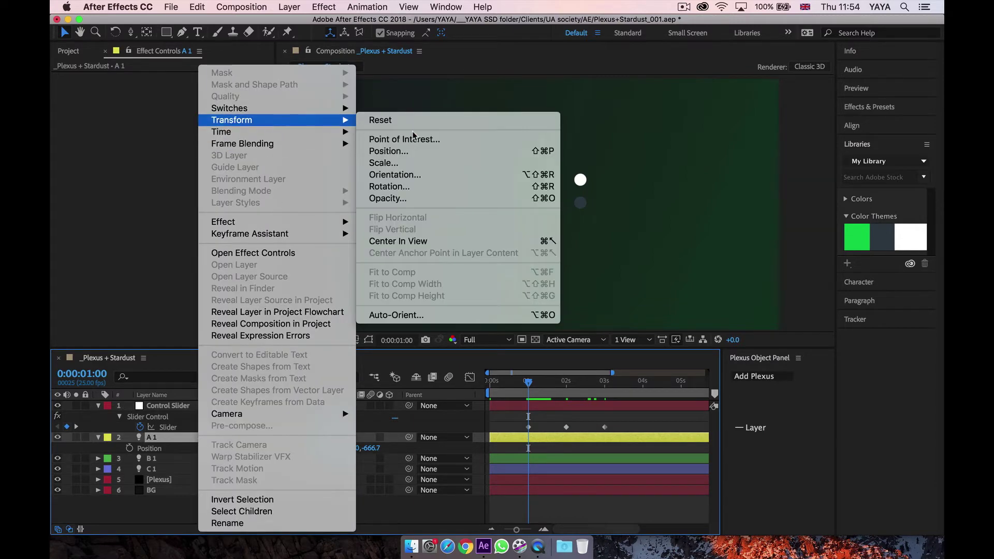
click(426, 240)
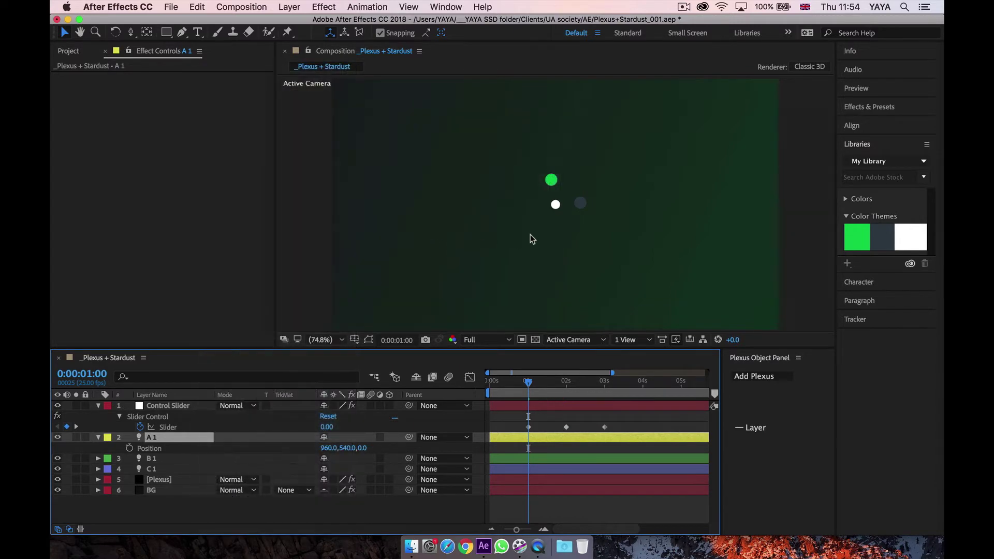
Step: Hide the light layers B 1 and C 1, leaving light A 1 with only its Position property expanded
drag(57, 458, 57, 468)
click(98, 437)
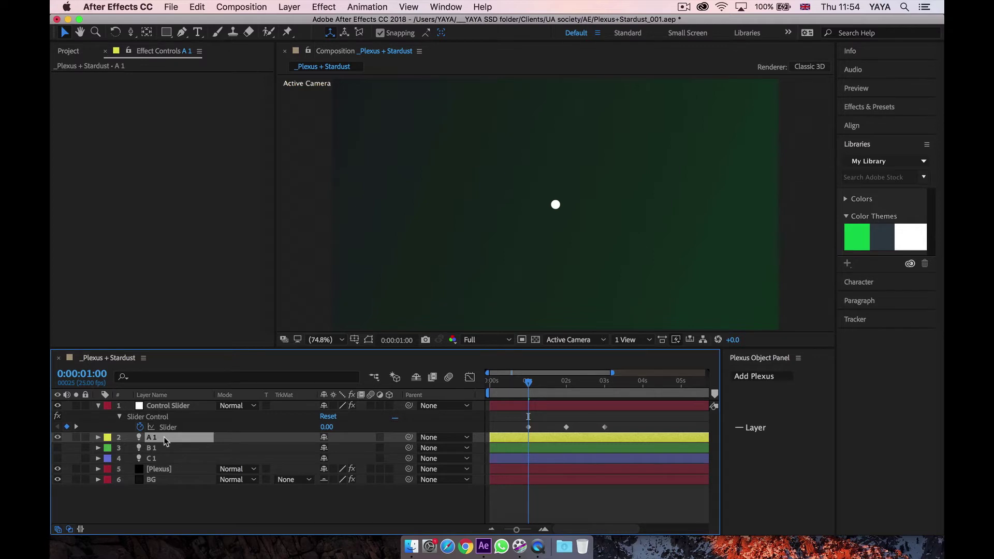
key(p)
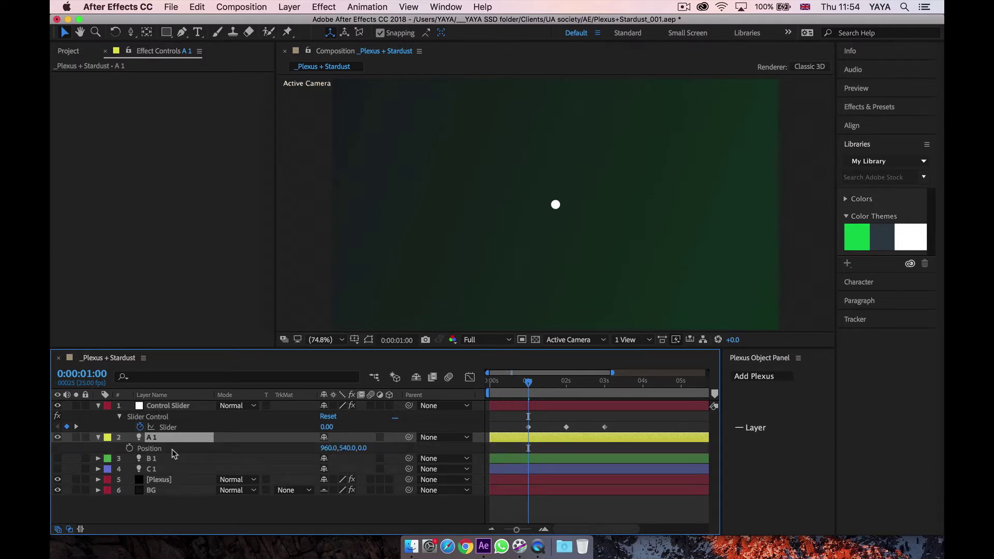
key(apostrophe)
key(apostrophe)
Step: Add a wiggle expression to A 1's Position with frequency .4 and its amplitude linked to the Control Slider's Slider value
alt+click(130, 449)
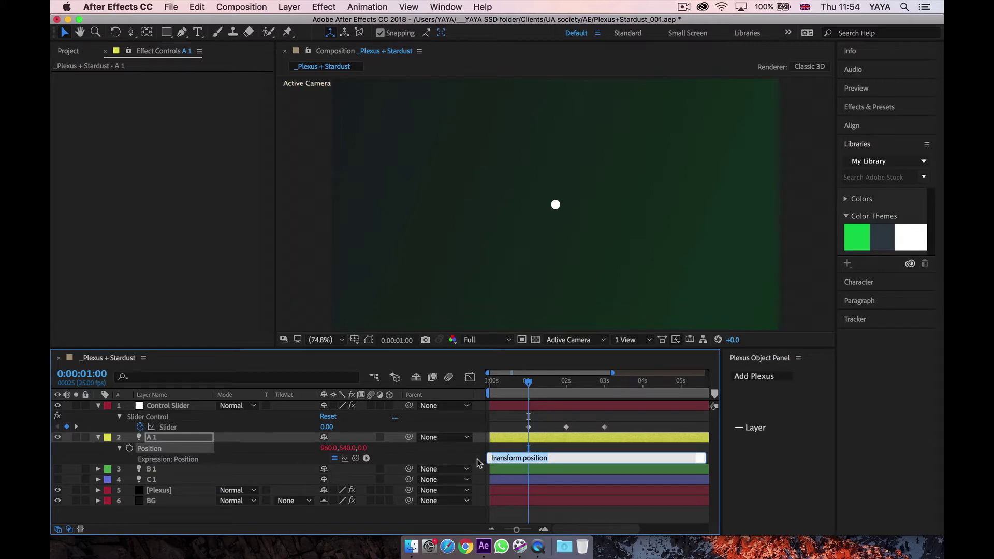
text(wiggle(4)
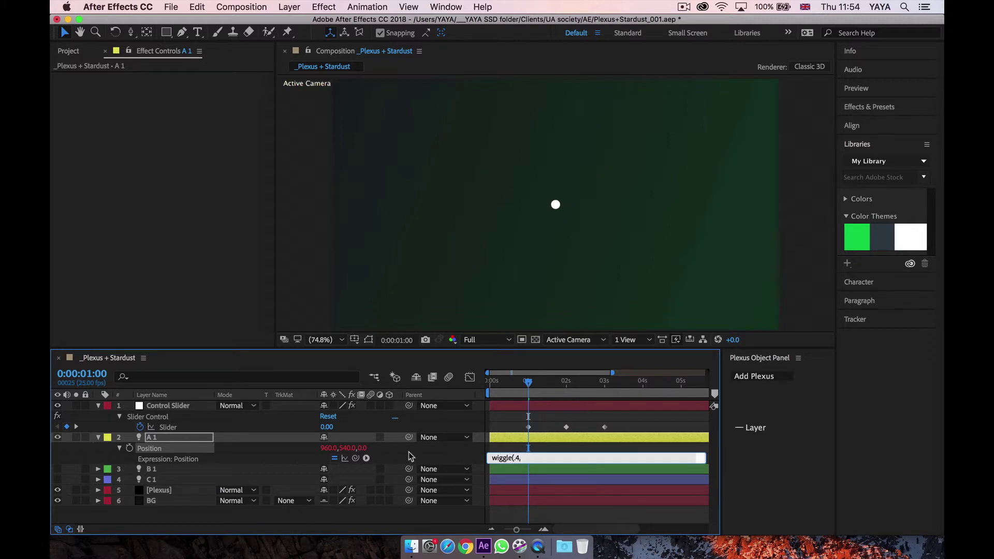
text(,)
drag(356, 459, 174, 428)
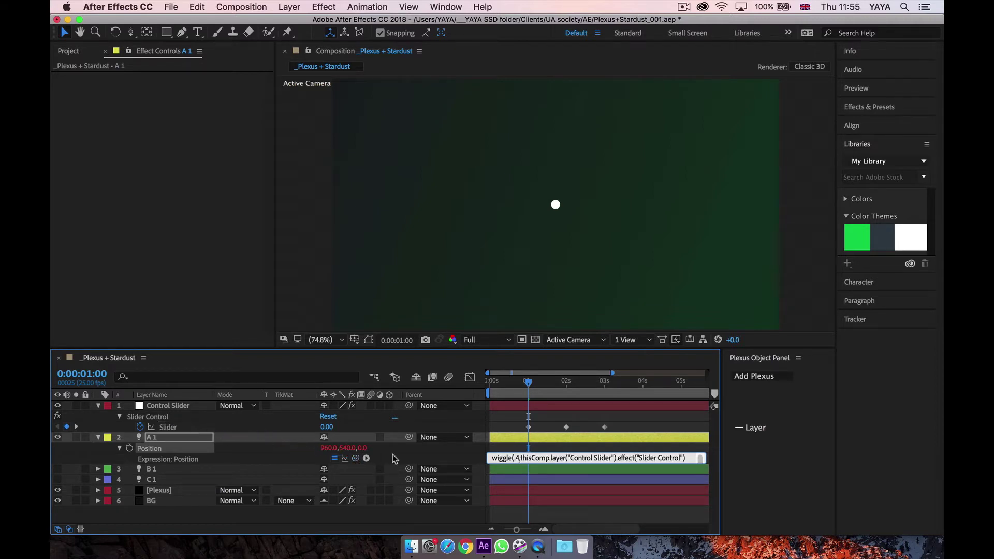
text())
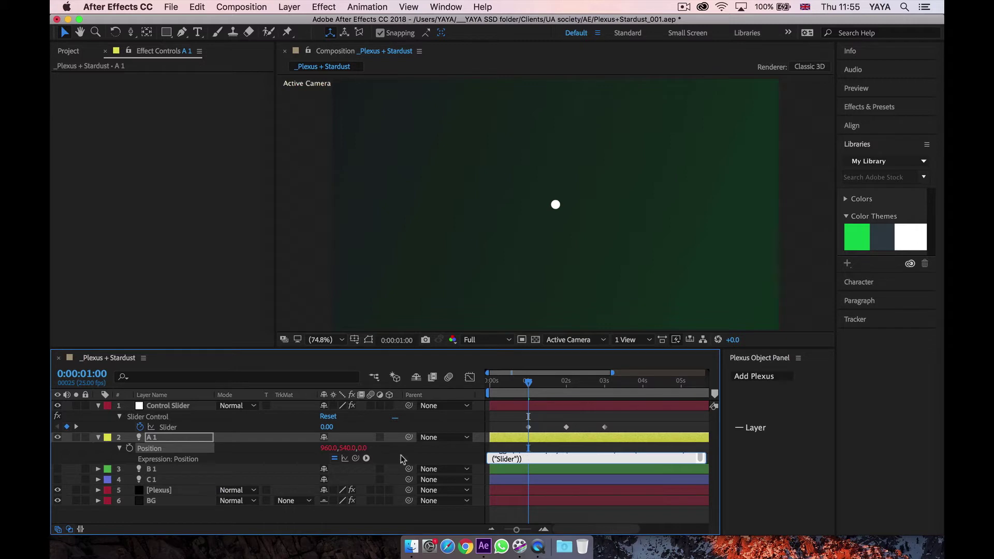
click(276, 425)
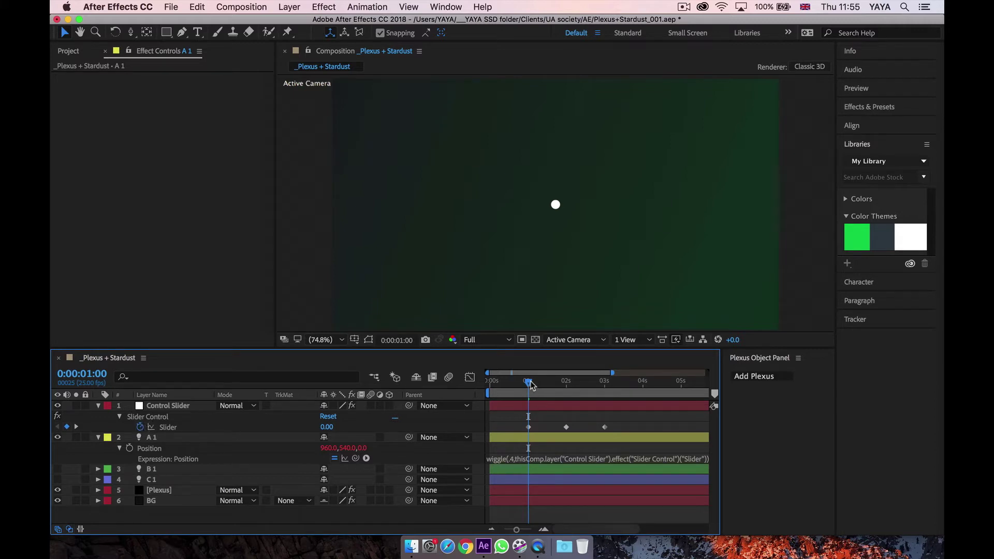
Step: With the title-safe guides shown, end the work area at 0:00:03:24 and preview A 1's motion across the slider keyframes
mouse_move(529, 383)
mouse_down()
mouse_move(547, 386)
mouse_move(529, 388)
mouse_up()
key(')
drag(528, 382, 566, 383)
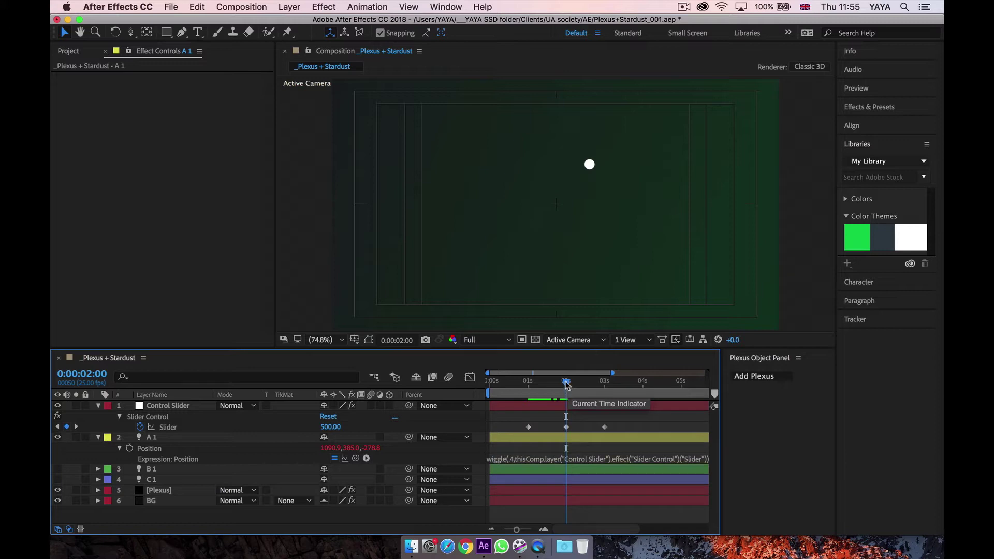
drag(566, 383, 641, 386)
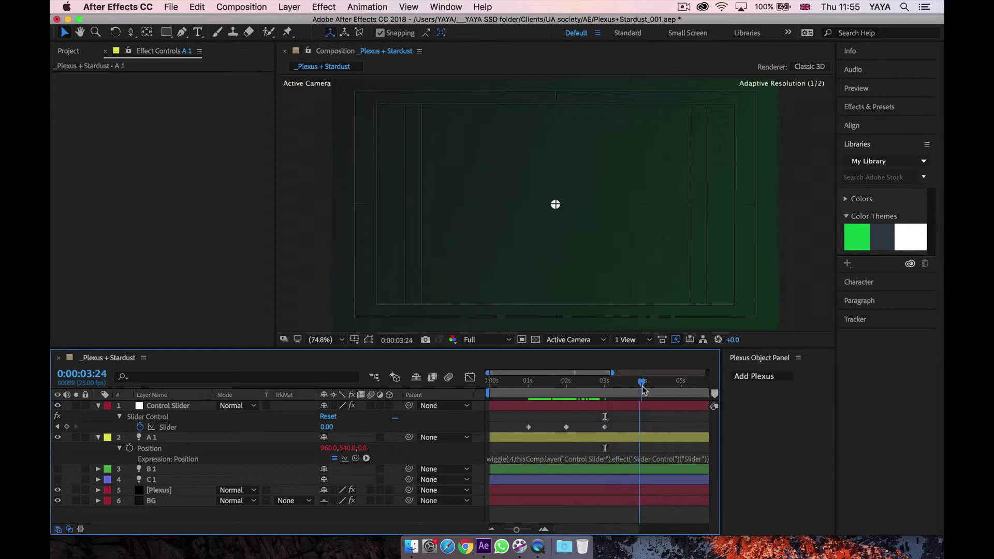
key(space)
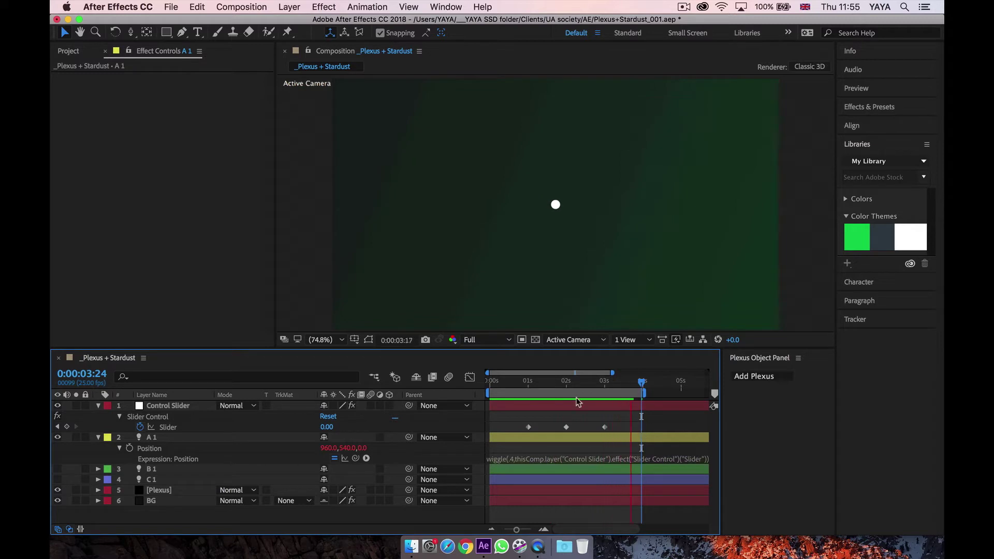
Step: Apply Easy Ease to the Slider keyframe at 0:00:02:00
click(566, 384)
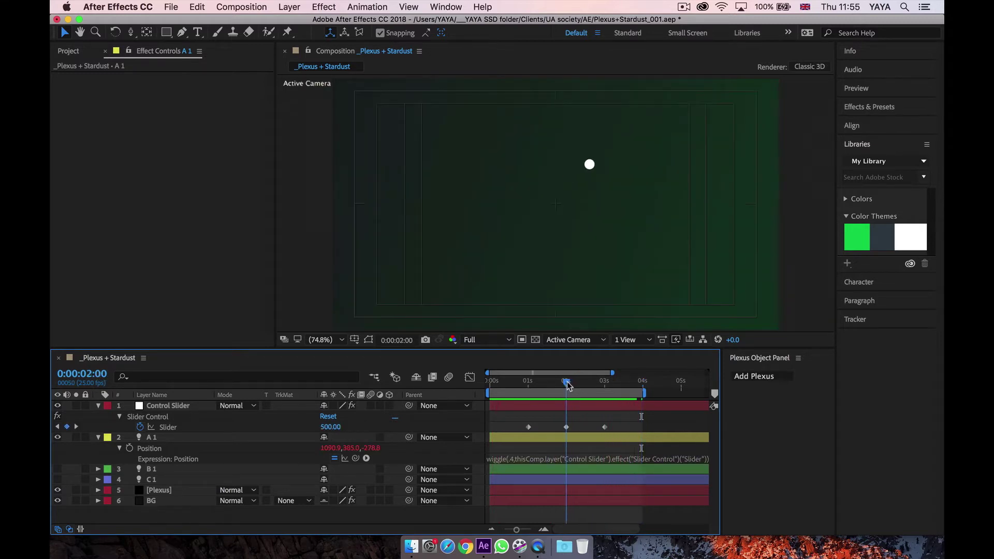
click(566, 427)
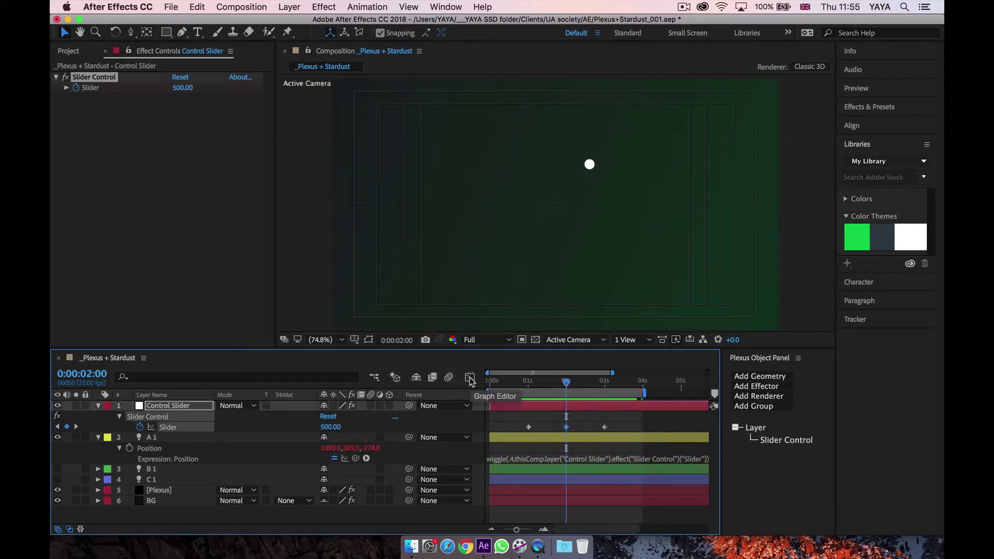
right_click(568, 428)
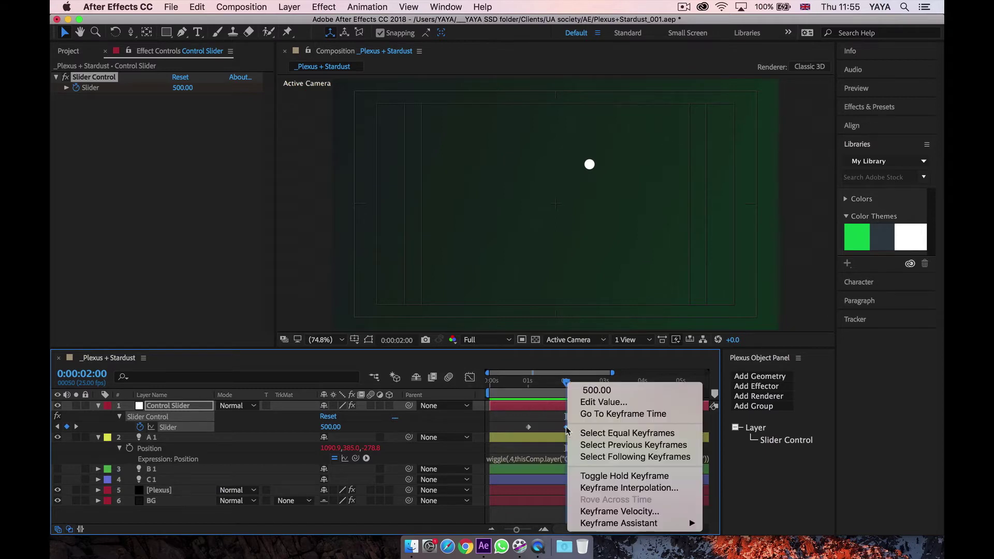
mouse_move(645, 523)
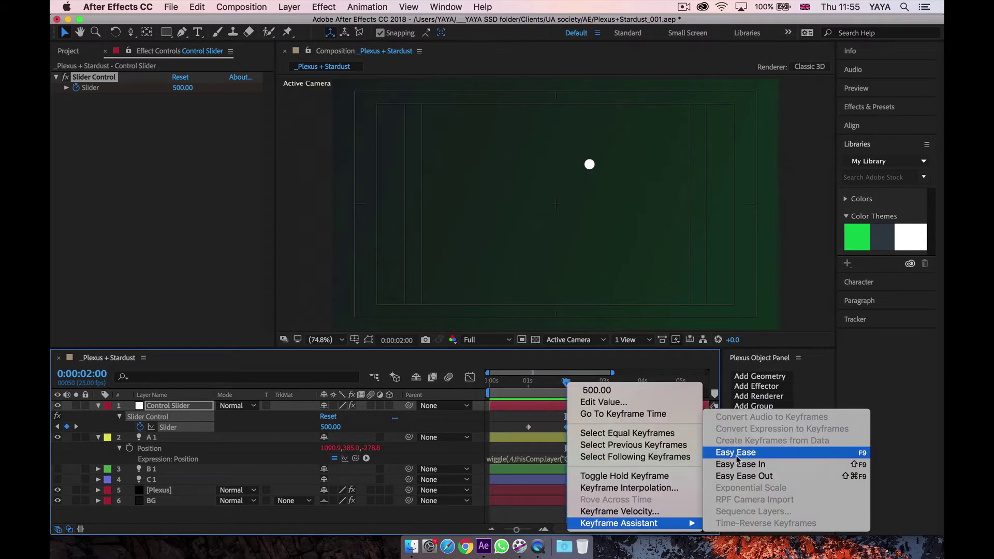
click(750, 453)
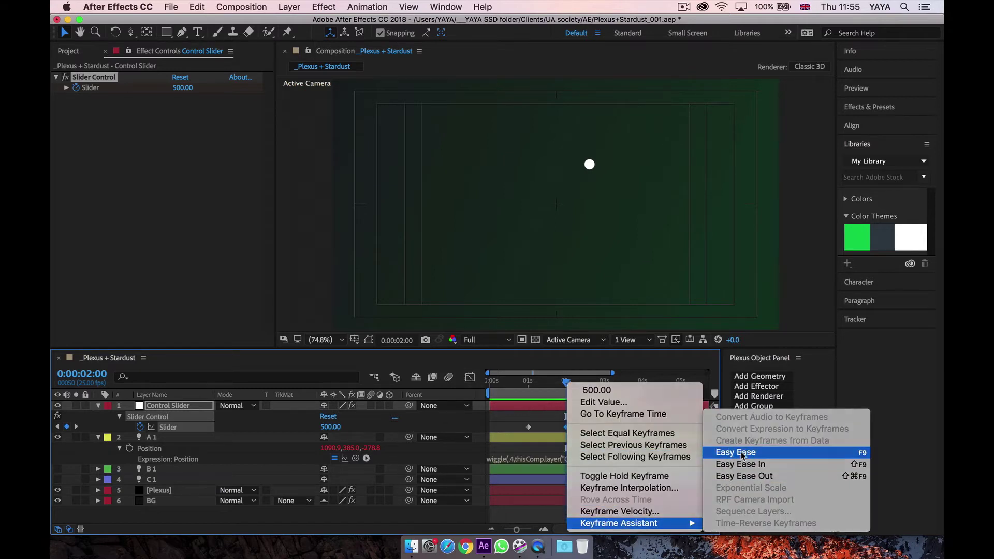
Step: Display the Slider keyframes in the Graph Editor as a speed graph
click(470, 377)
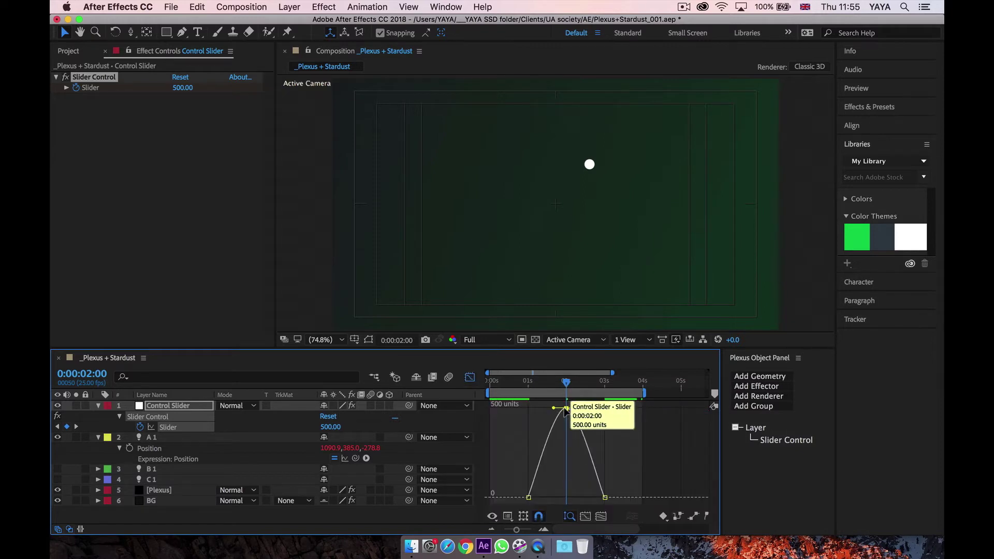
double_click(566, 409)
click(499, 319)
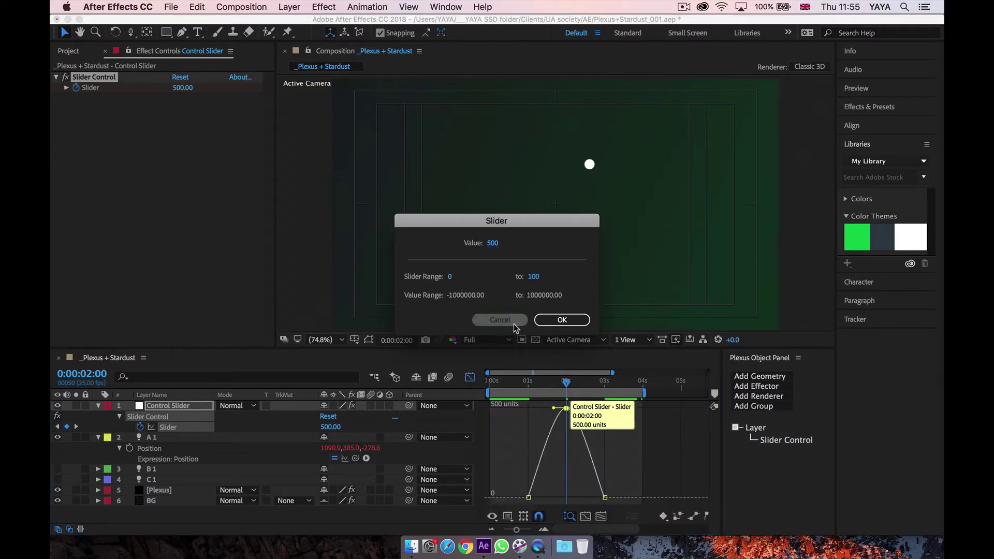
click(493, 516)
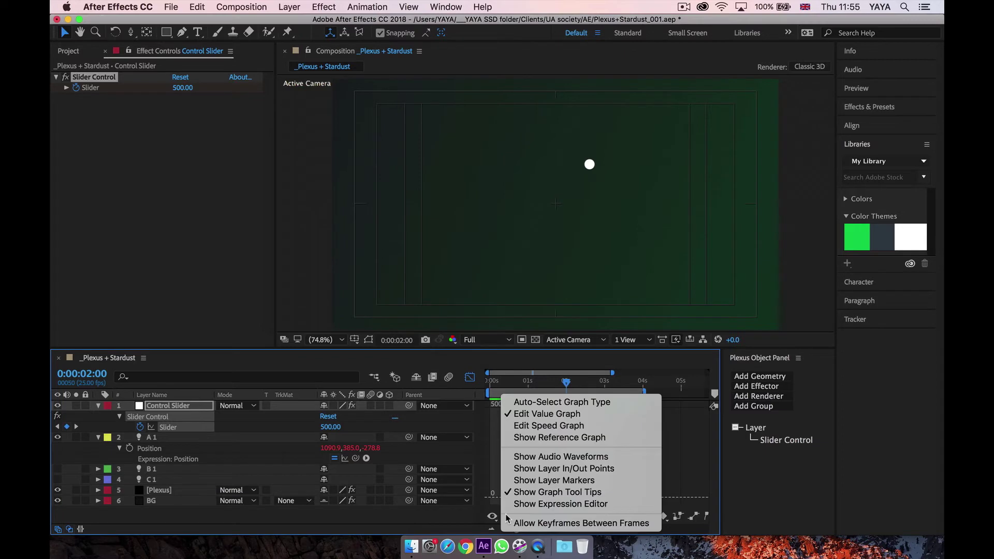
click(522, 426)
Step: Set the incoming and outgoing influence of the Slider keyframe at 0:00:02:00 to 100% and preview A 1's motion
double_click(566, 453)
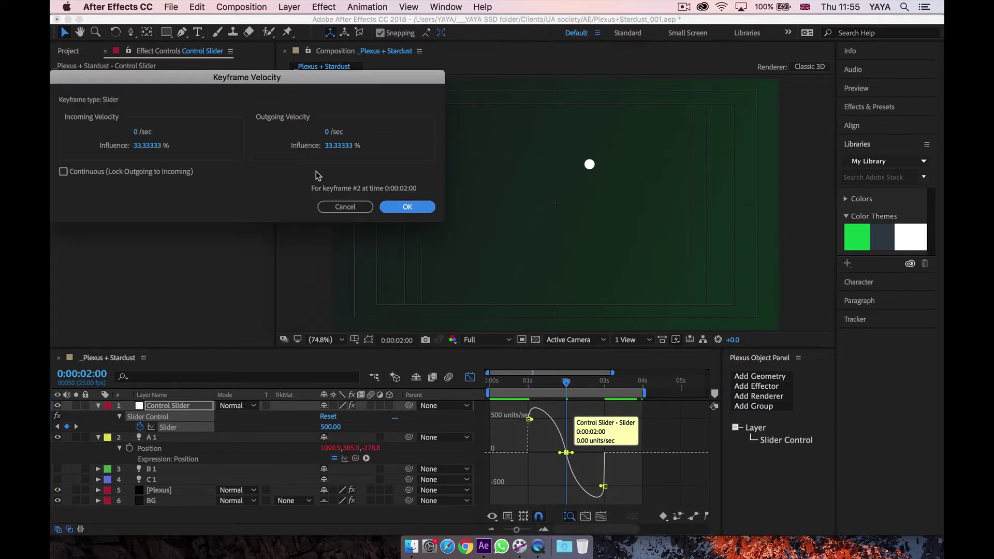
click(143, 146)
text(100)
click(335, 147)
text(100)
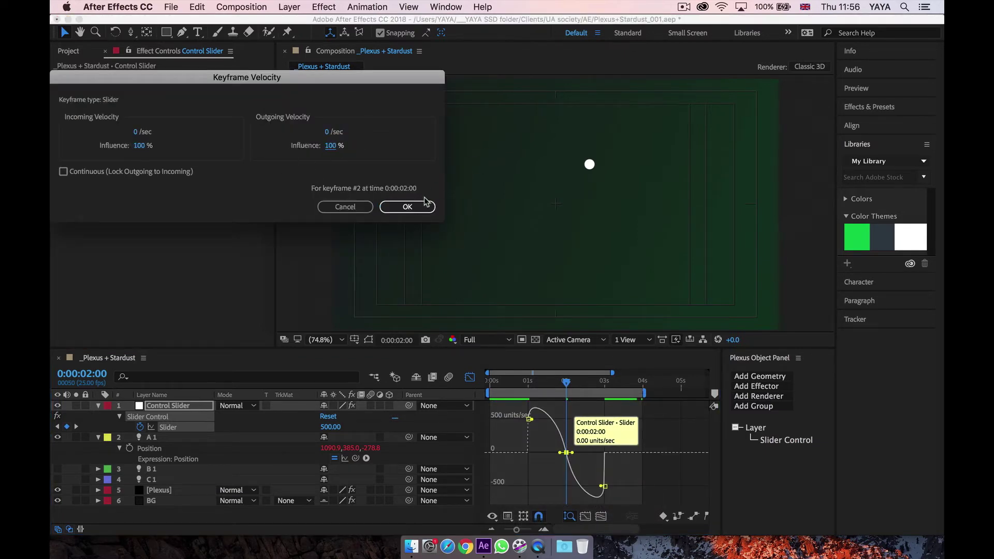
click(408, 207)
key(shift+F3)
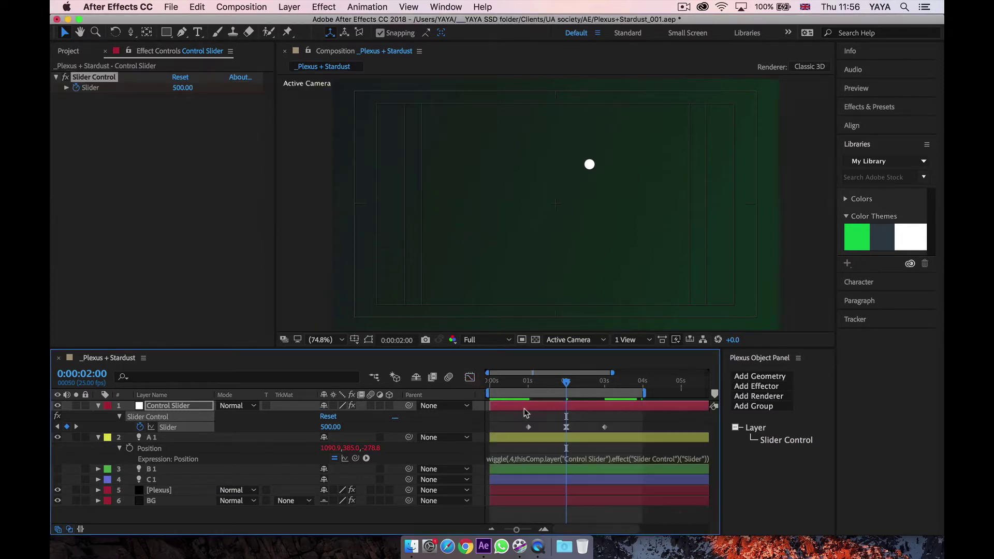
key(space)
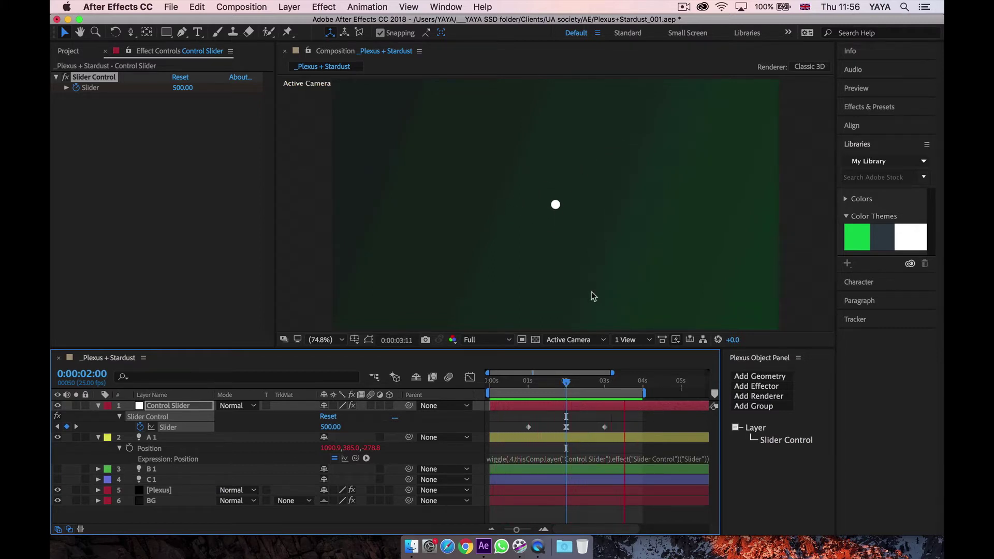
key(space)
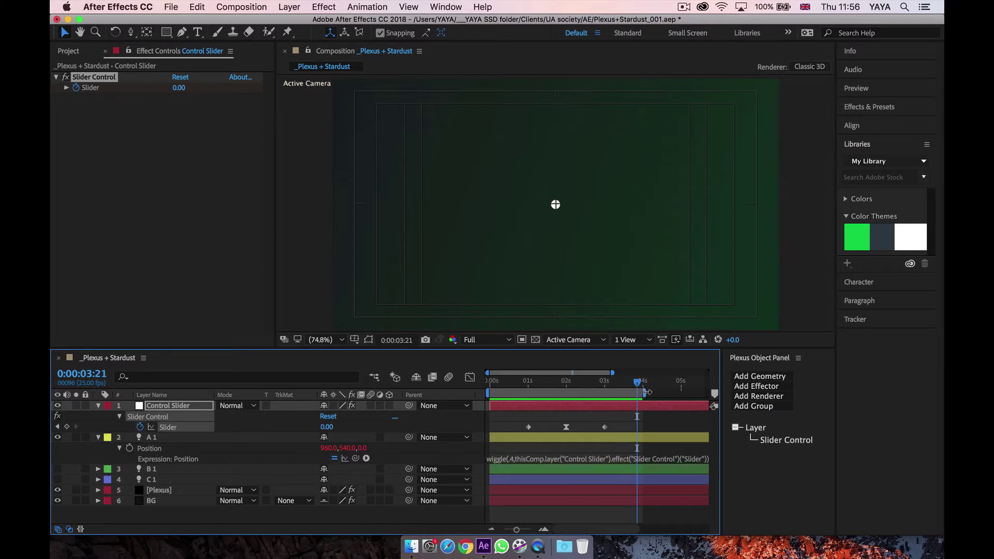
Step: Copy the three Slider keyframes and paste them starting at 0:00:03:00, repeating the rise and fall up to the five-second mark
mouse_move(646, 392)
mouse_down()
mouse_move(673, 393)
mouse_move(647, 394)
mouse_move(657, 393)
mouse_up()
key(minus)
drag(598, 419, 508, 429)
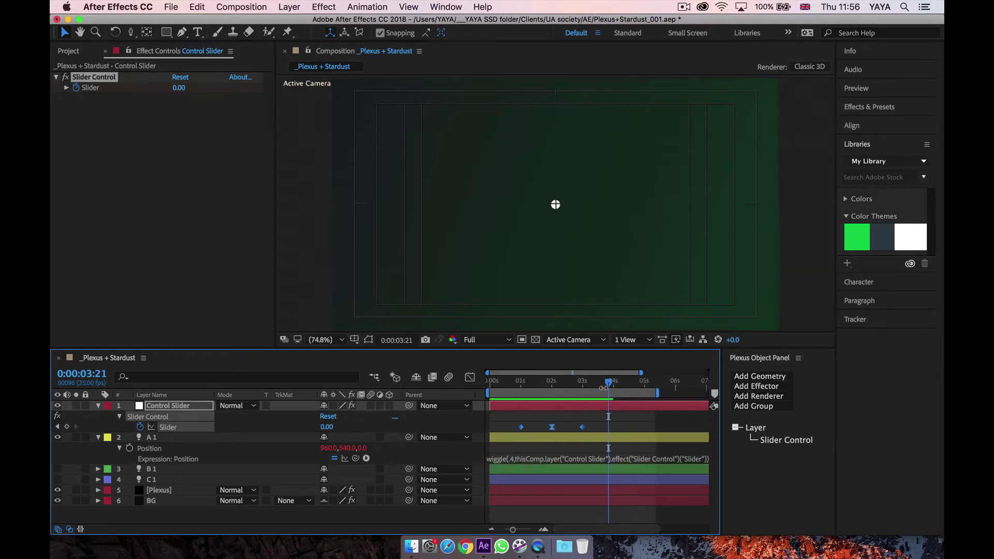
drag(608, 386, 582, 386)
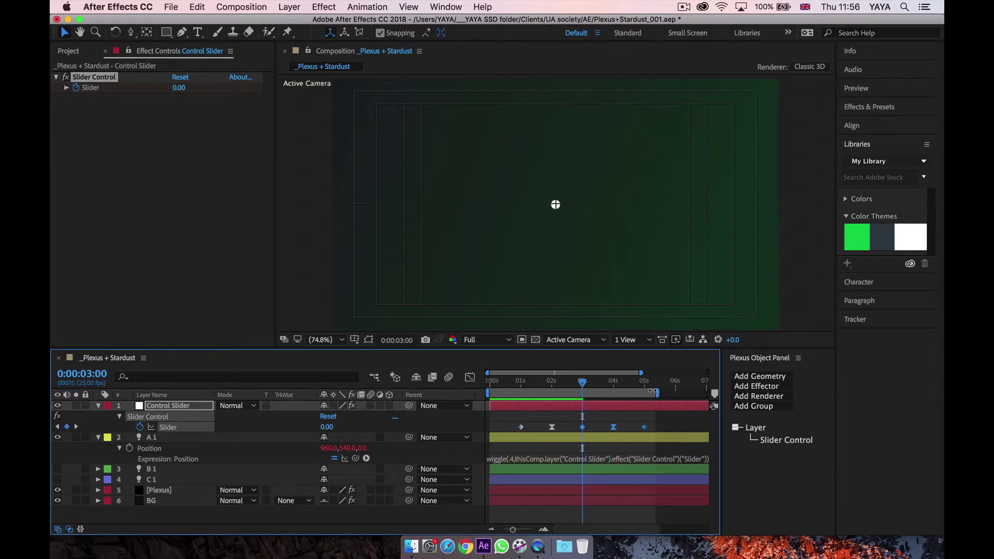
Step: Extend the work area's end to just past six seconds and preview A 1's motion across both slider pulses
drag(661, 392, 686, 391)
click(665, 421)
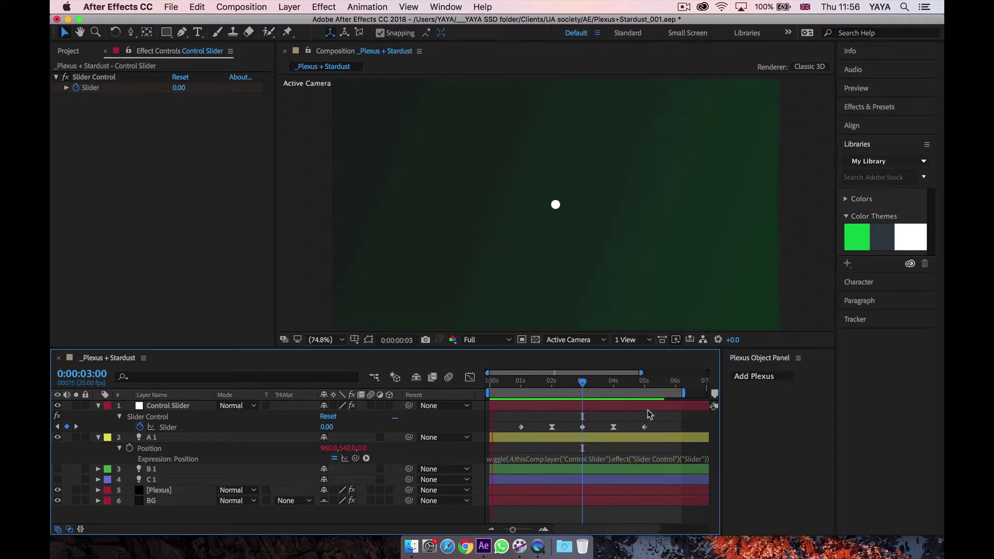
key(space)
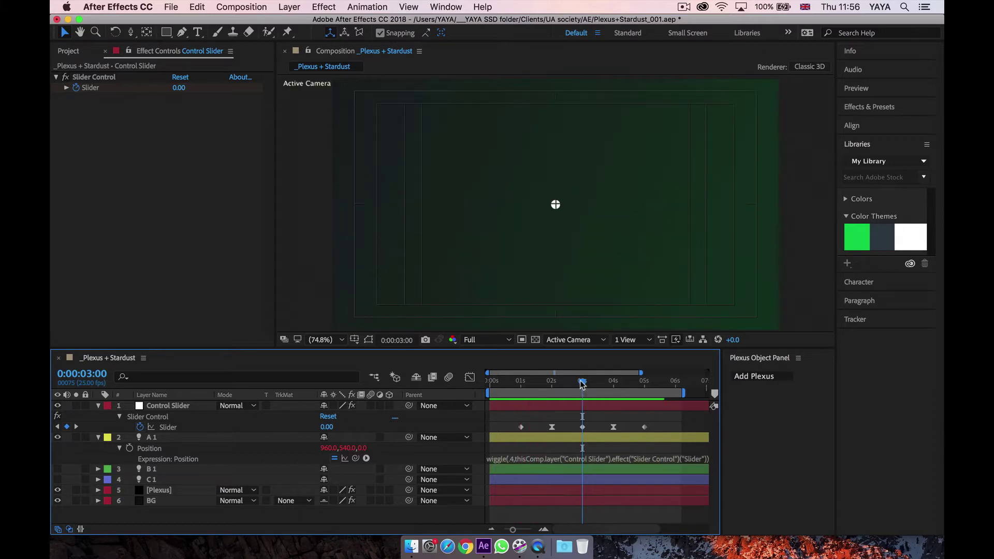
drag(555, 383, 583, 385)
Step: Make the light layers B 1 and C 1 visible again and show only the Position property of A 1
click(151, 470)
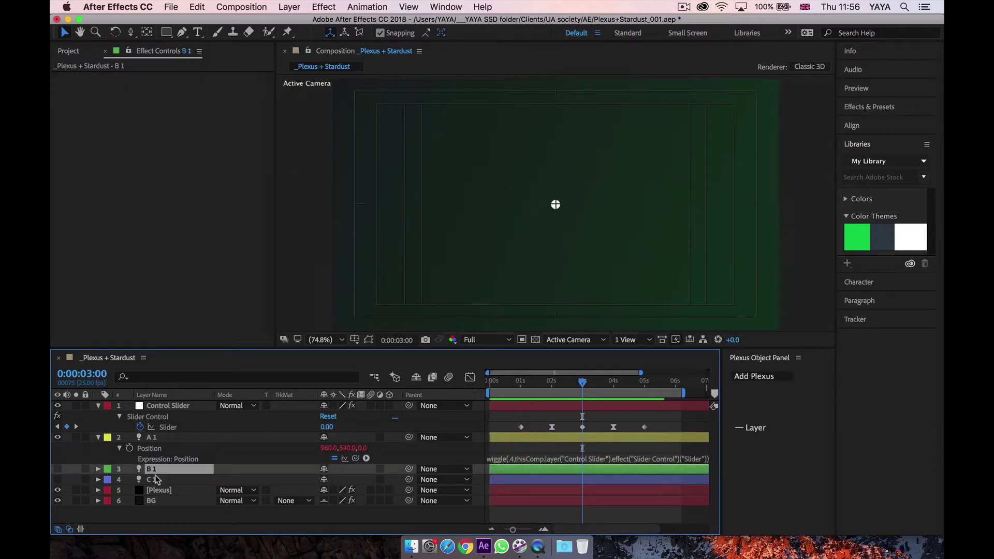
drag(57, 471, 58, 481)
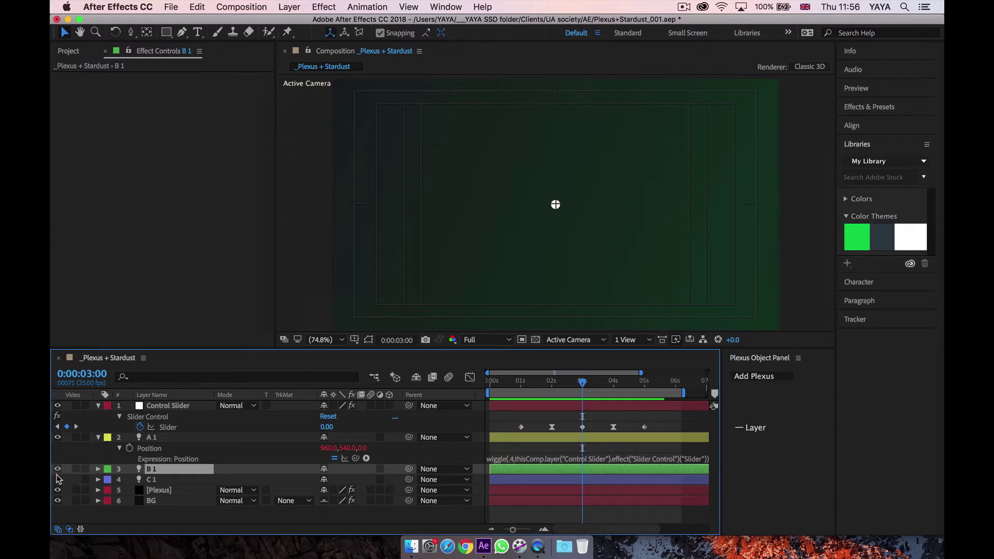
click(98, 437)
click(168, 439)
key(p)
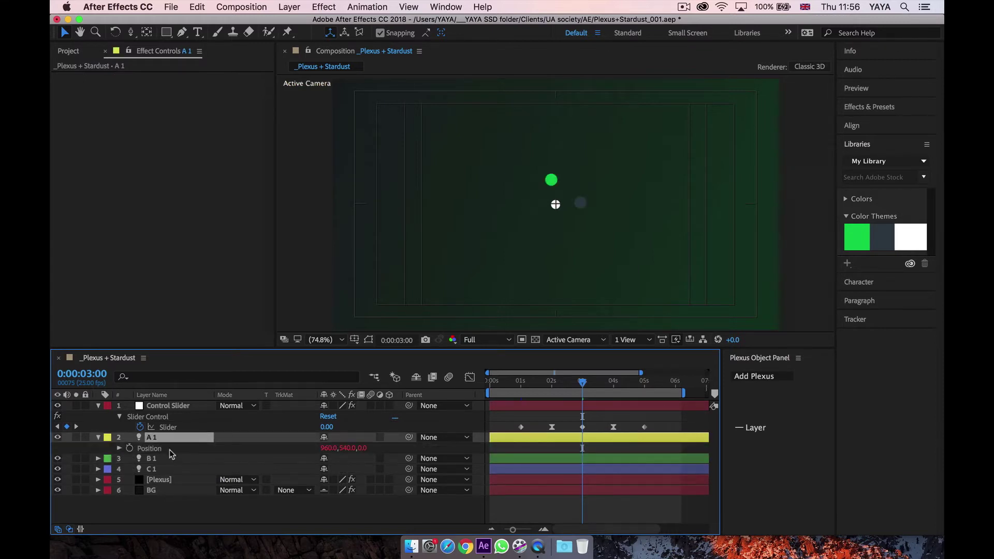
Step: Copy A 1's Position property with its wiggle expression onto B 1 and C 1, and reveal their Position properties
click(154, 450)
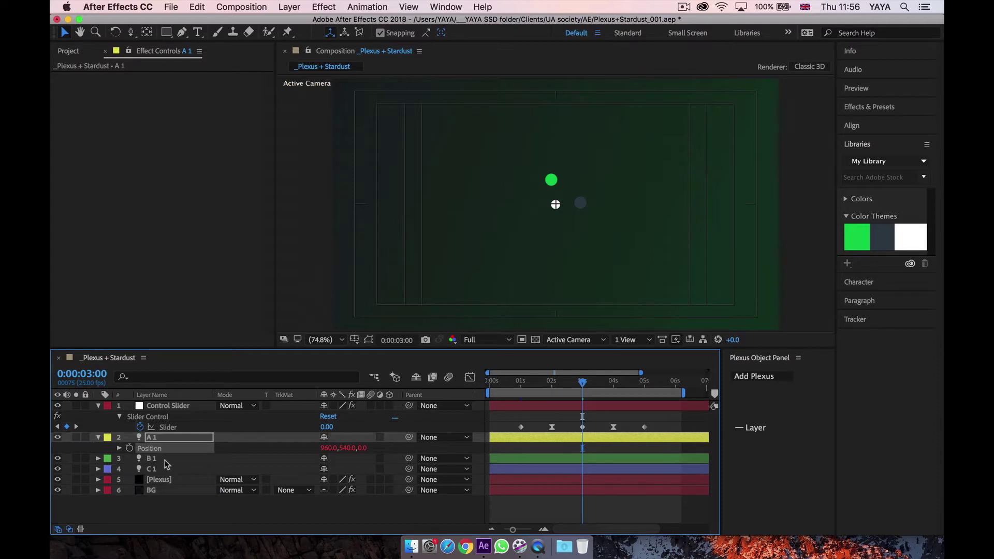
click(166, 459)
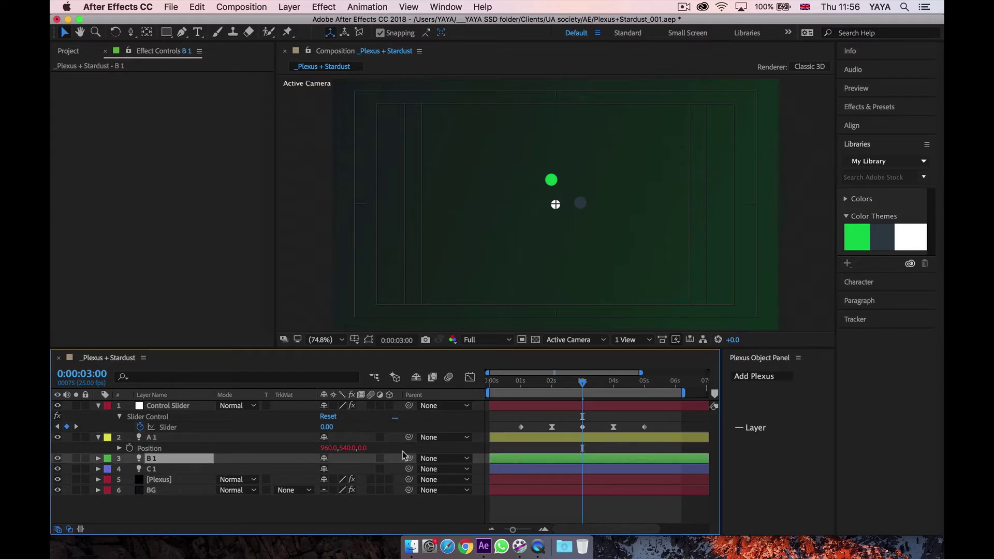
shift+click(161, 470)
key(super+v)
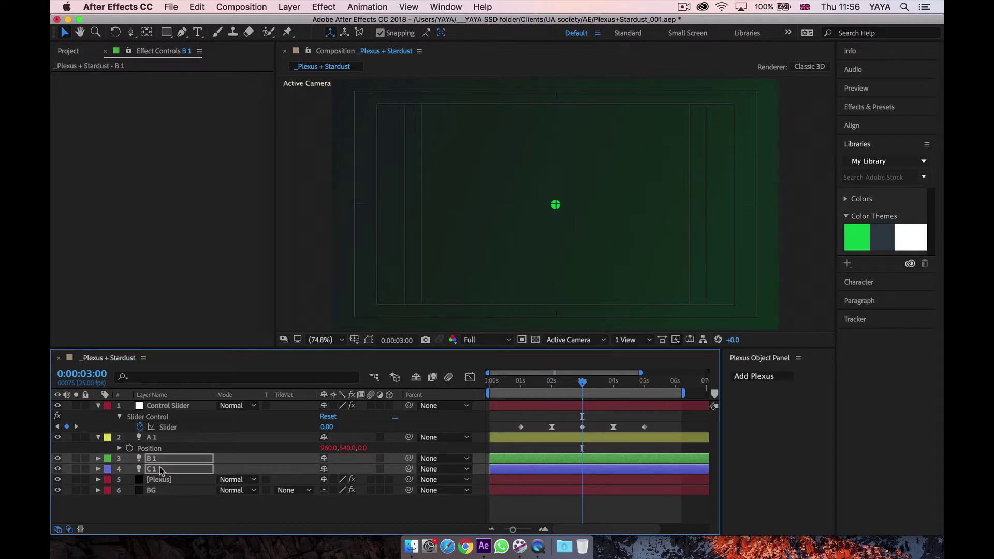
key(p)
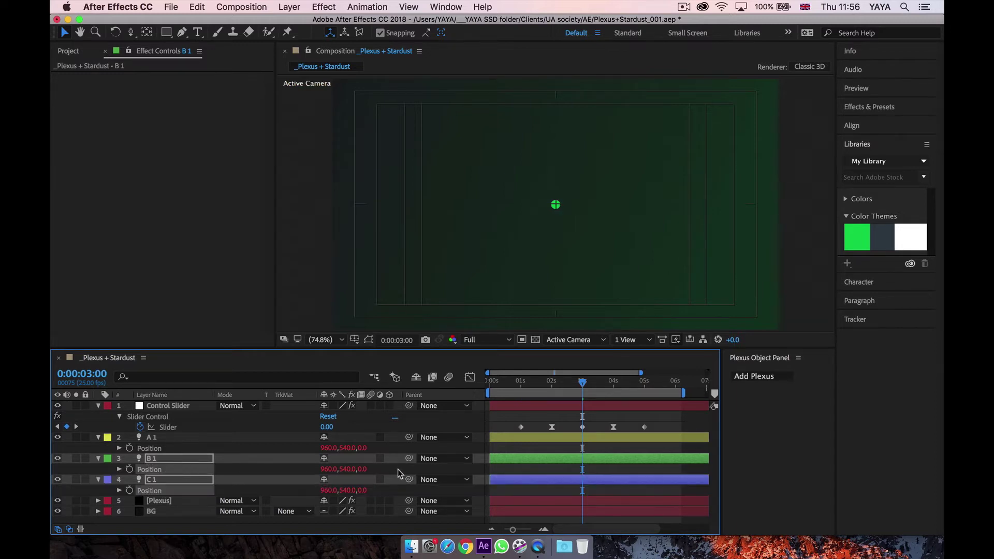
click(538, 421)
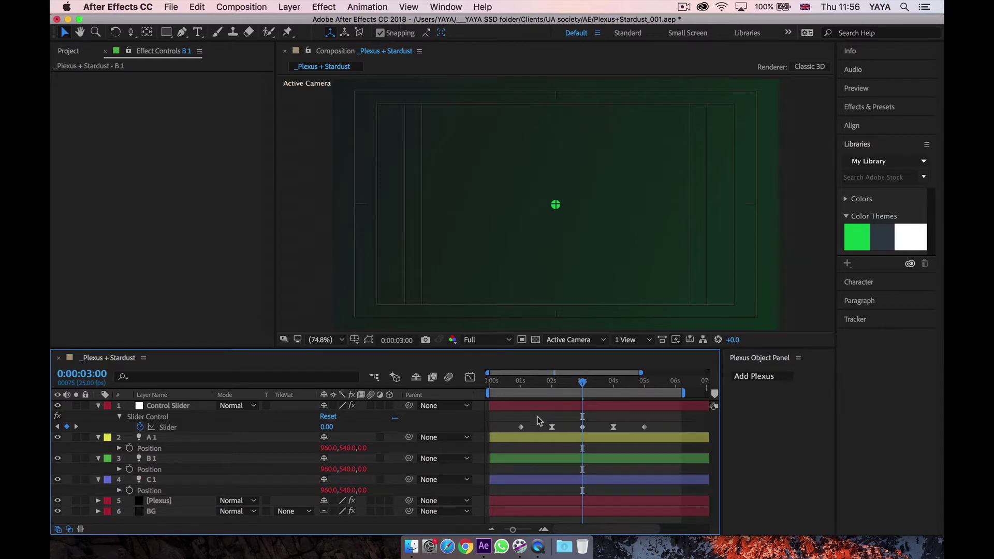
Step: Reveal the Position expressions of lights A 1, B 1 and C 1 and preview how the three lights move
click(186, 438)
shift+click(178, 481)
key(e)
key(e)
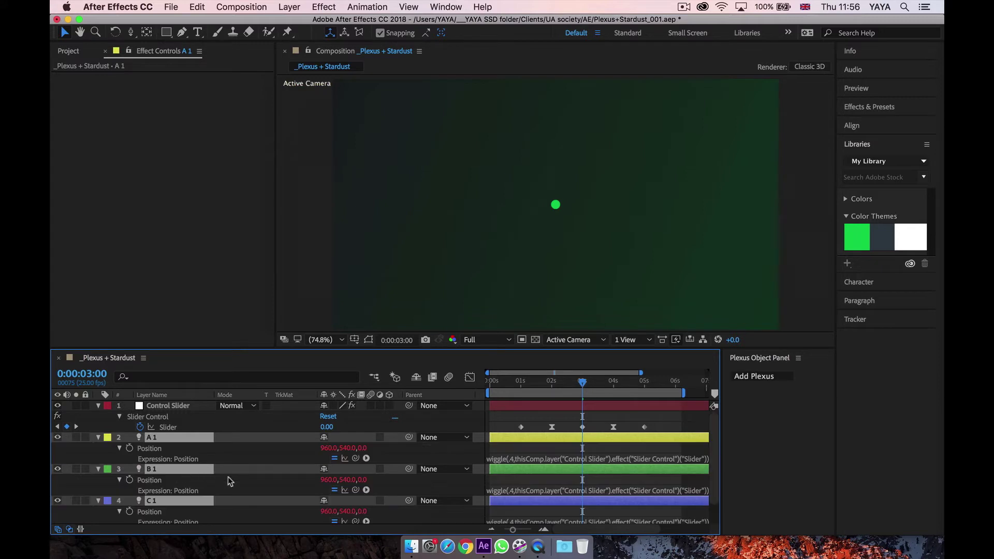
scroll(511, 472, down, 2)
scroll(528, 445, up, 2)
click(532, 417)
key(space)
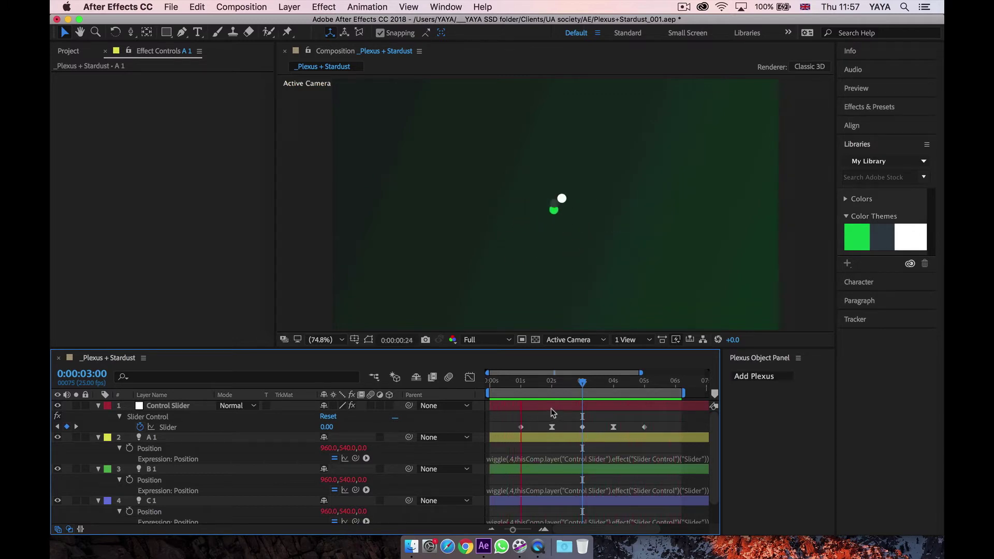
Step: Move the current time to 0:00:02:03 and collapse the properties of Control Slider and the three light layers
click(552, 383)
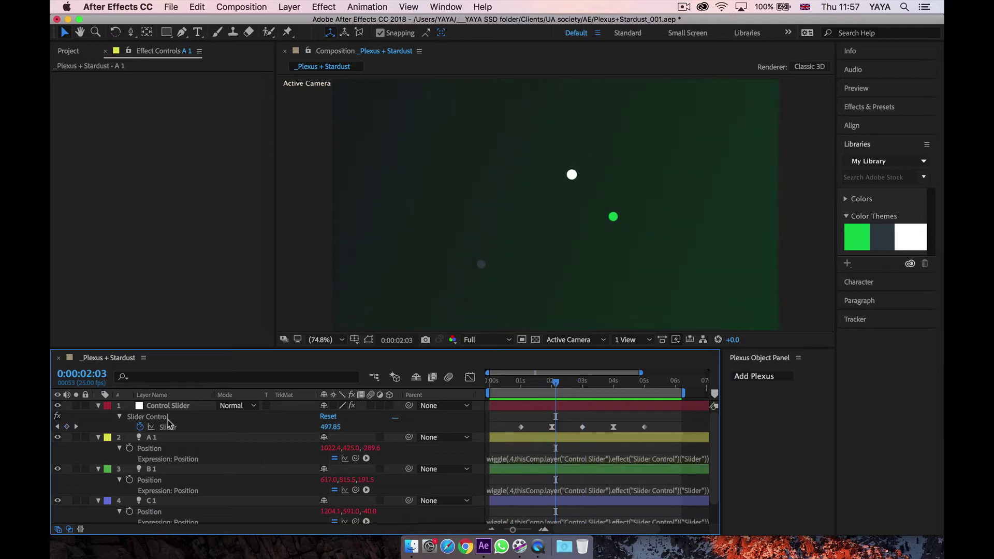
click(151, 407)
shift+click(178, 502)
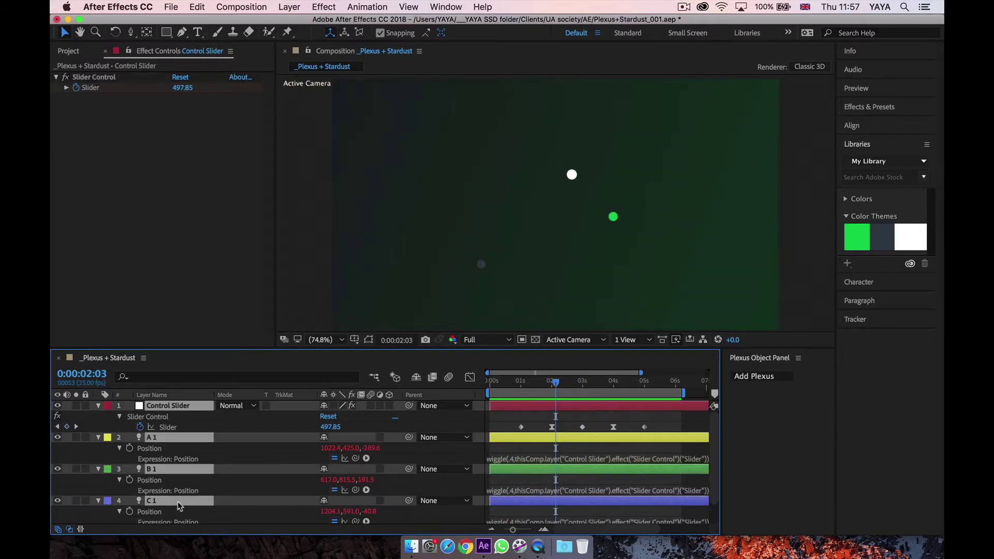
key(u)
click(189, 498)
Step: Duplicate lights A 1, B 1 and C 1, preview the motion and stack the copies together directly below Control Slider
click(161, 417)
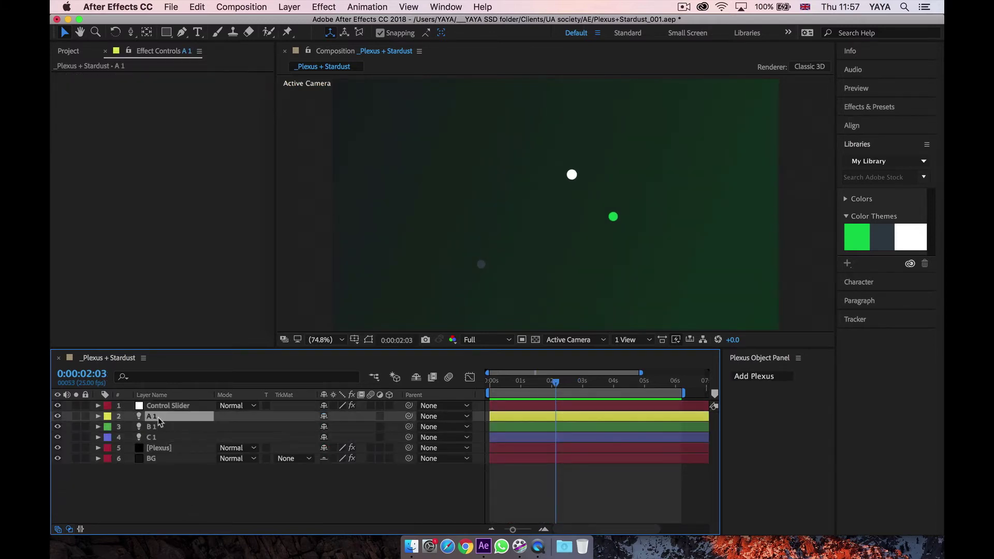
shift+click(156, 439)
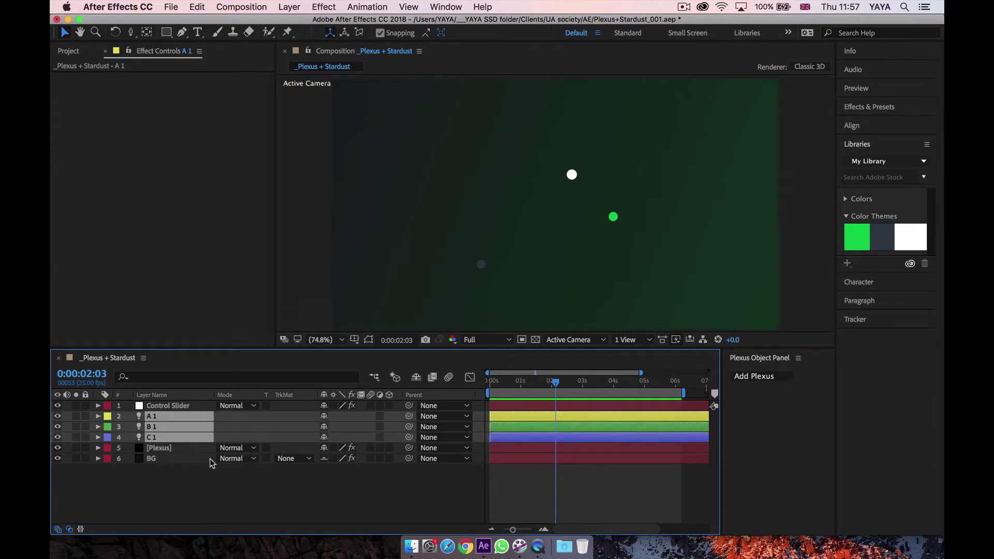
key(super+d)
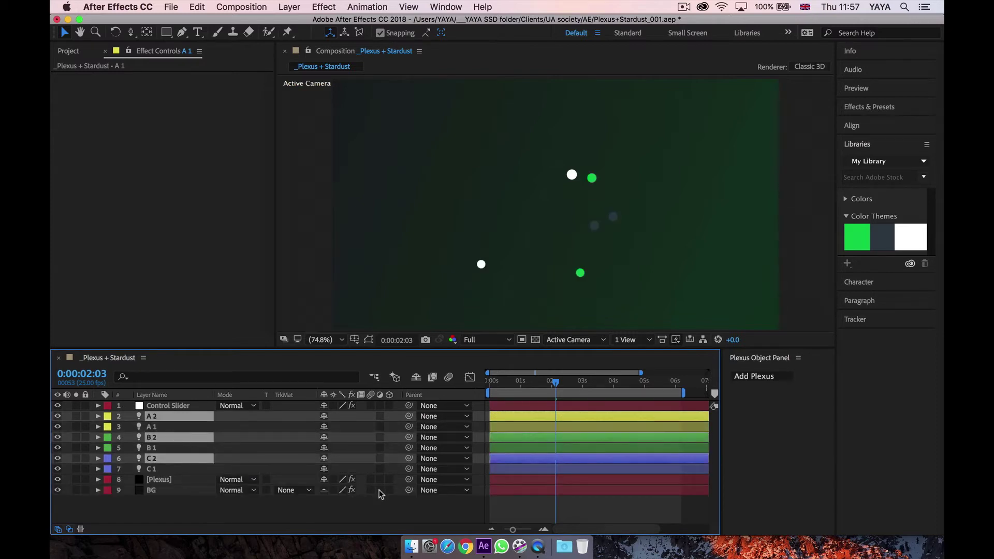
key(space)
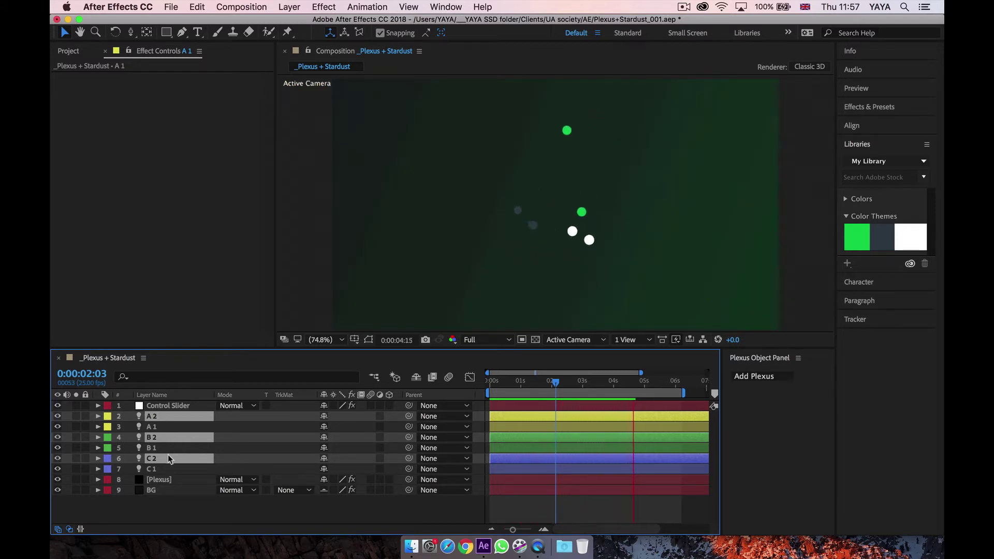
drag(168, 456, 161, 412)
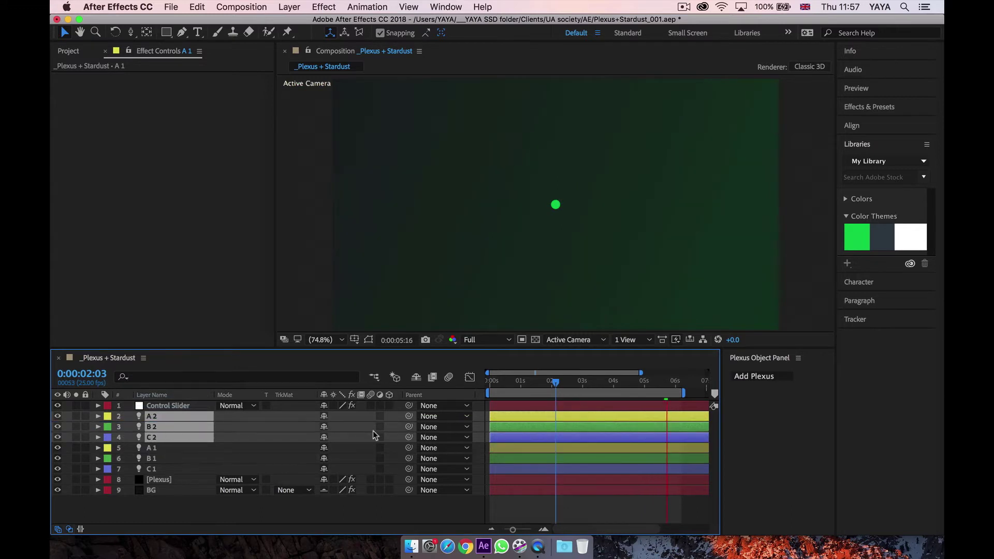
Step: Duplicate lights A 2, B 2 and C 2, stack the copies directly below Control Slider and preview the motion of all lights
drag(555, 382, 547, 383)
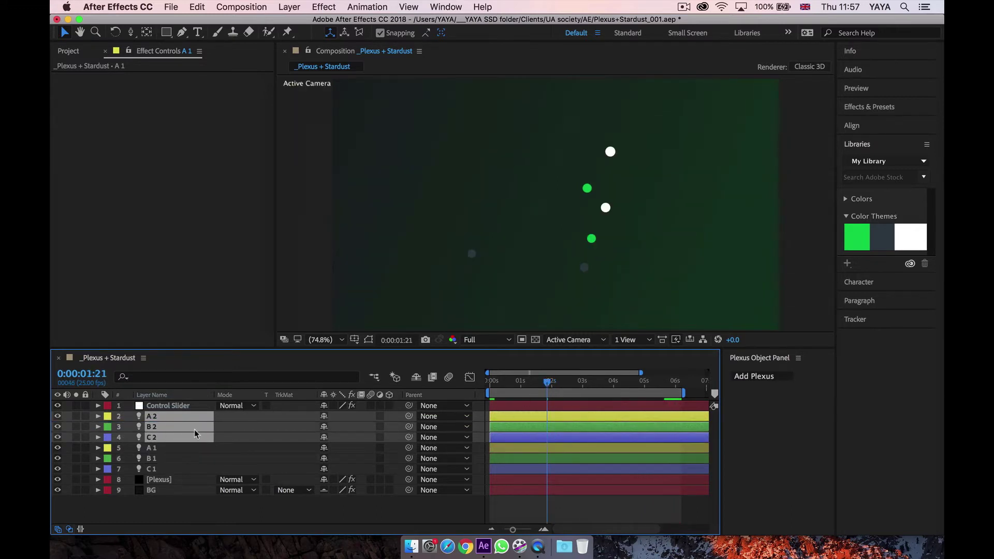
key(super+d)
drag(171, 462, 169, 430)
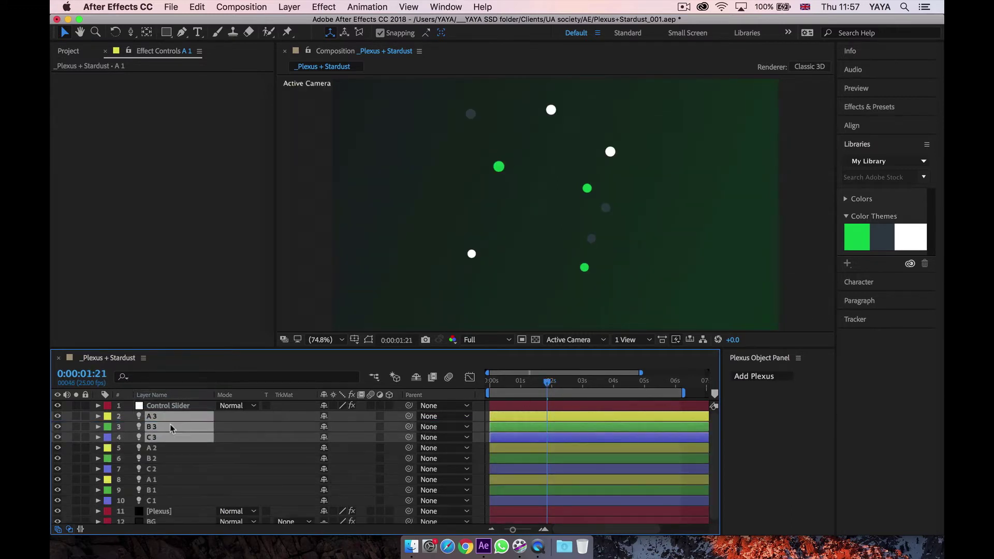
key(space)
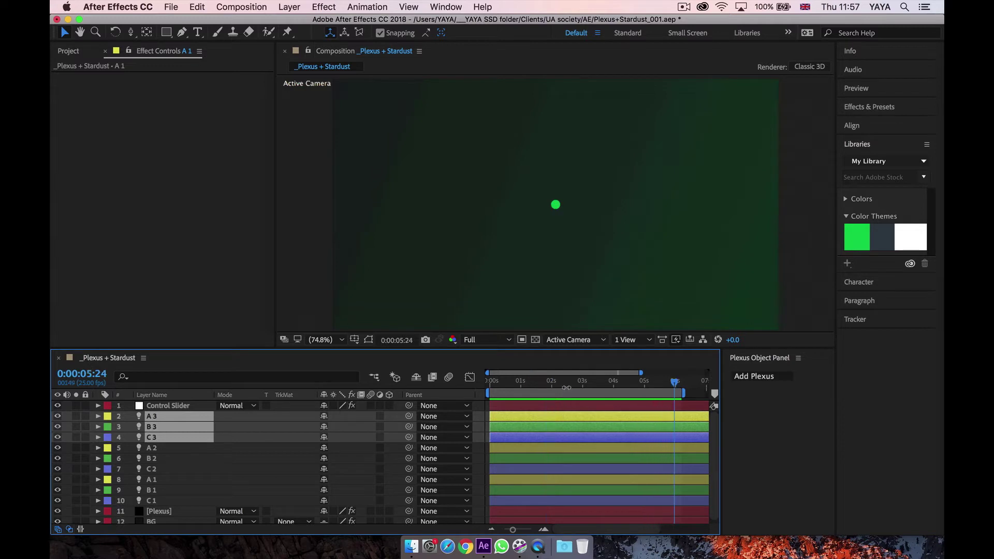
drag(556, 382, 567, 386)
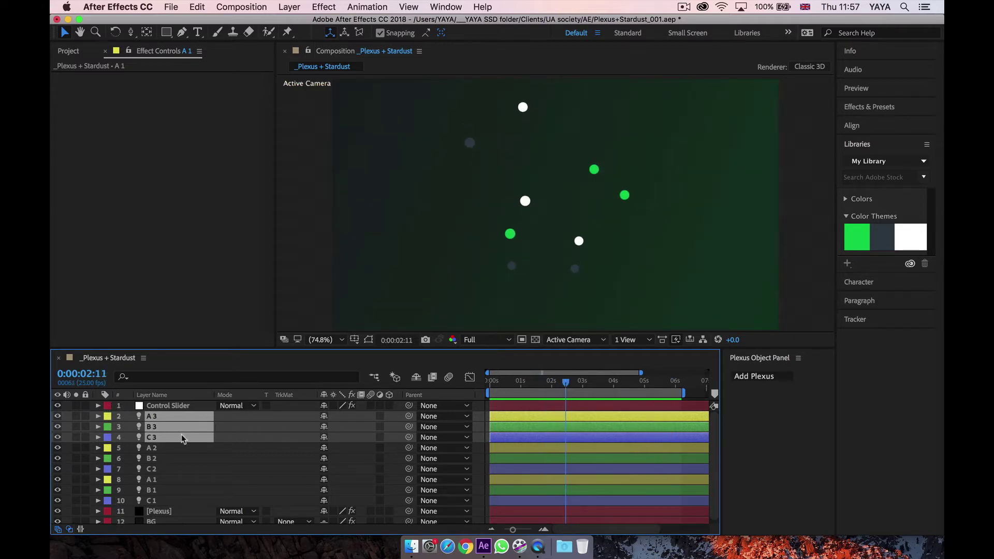
Step: Move the Plexus layer above Control Slider at the top of the layer stack and add a Lines renderer to it
drag(153, 514, 173, 414)
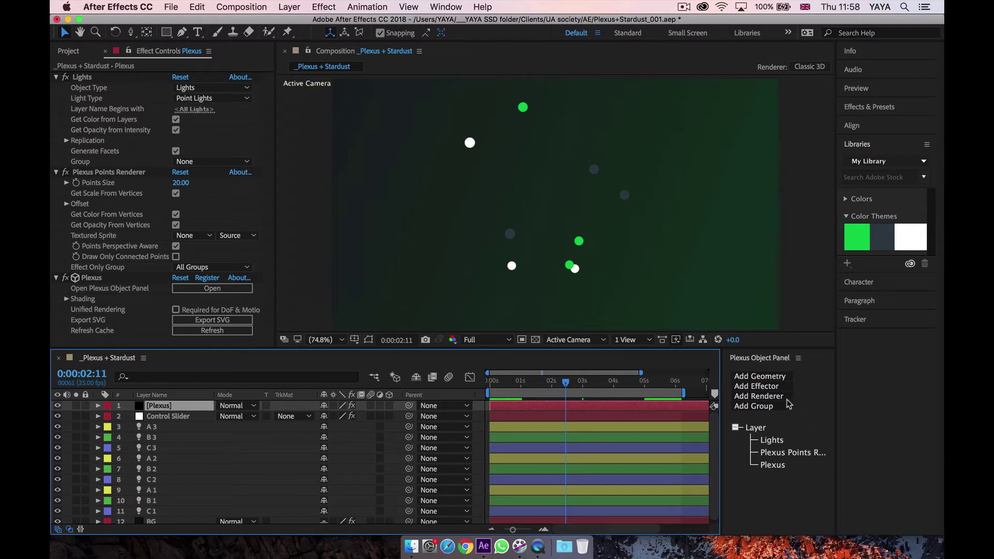
click(754, 398)
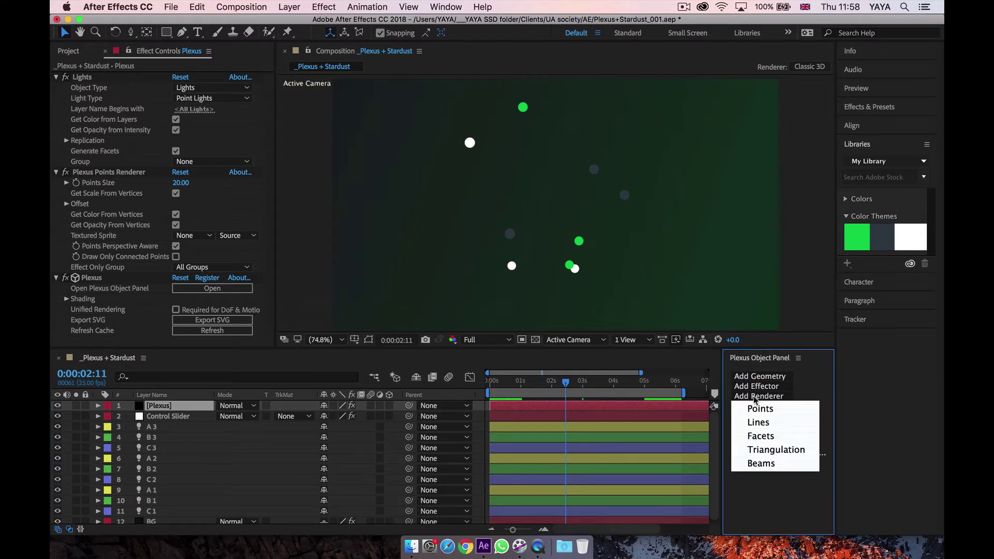
click(772, 427)
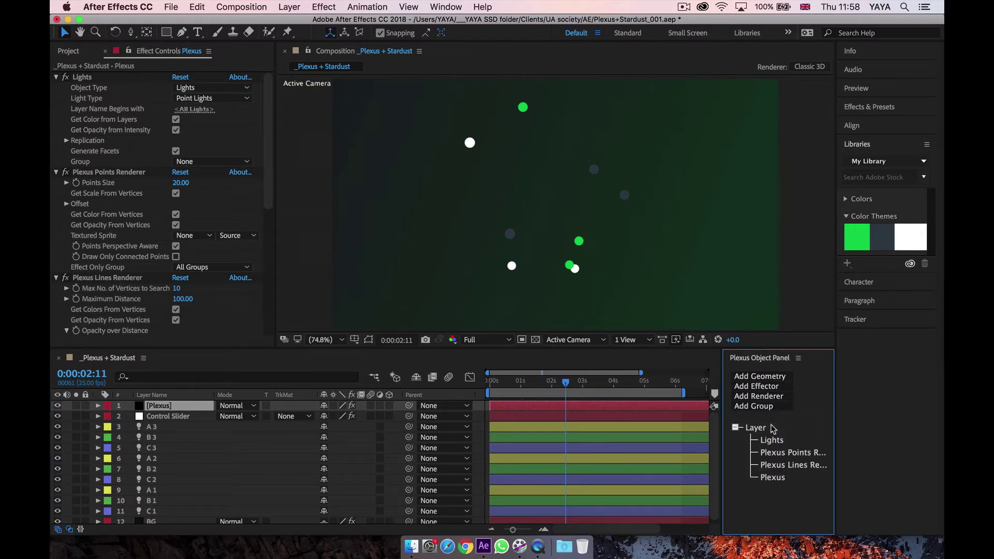
Step: Collapse all effects on the Plexus layer and expand only the Plexus Lines Renderer's settings
click(84, 78)
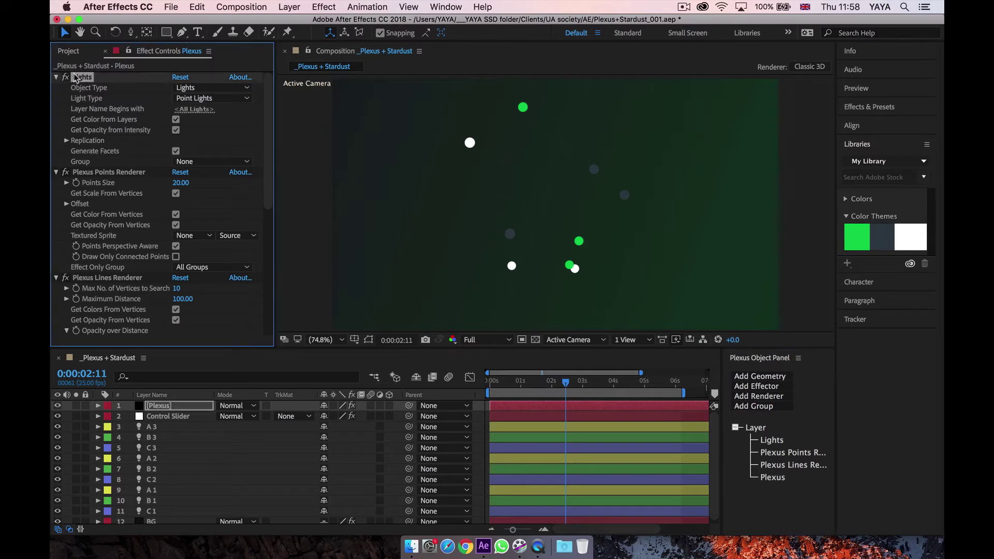
key(super+a)
click(57, 77)
click(114, 127)
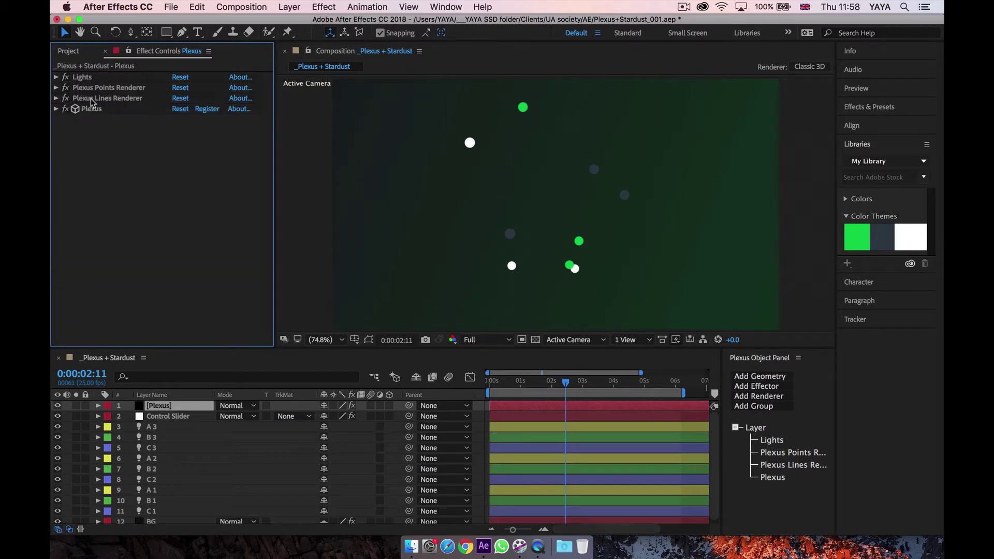
click(91, 99)
click(56, 99)
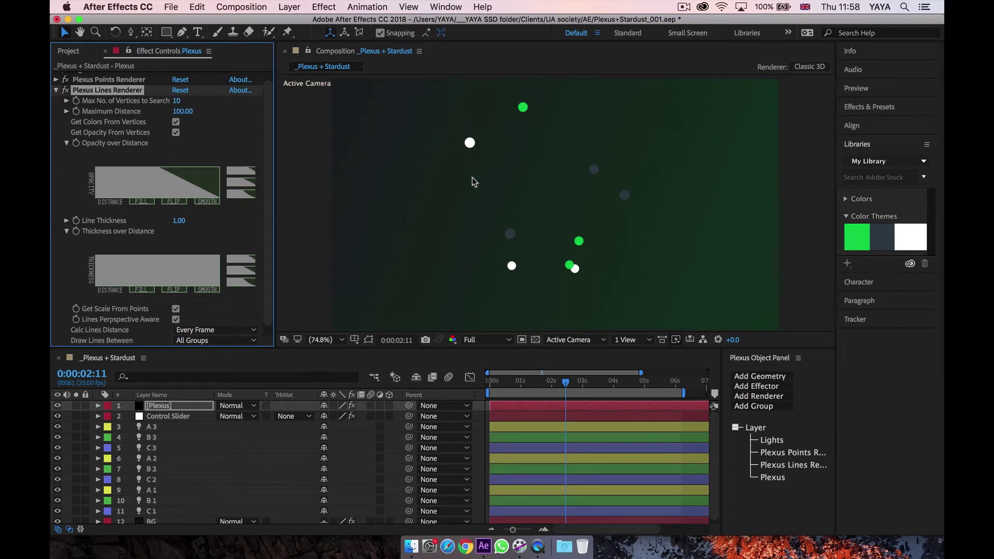
Step: Inspect the lines between the lights up close at 0:00:01:02 and check them again at 0:00:01:10
drag(561, 383, 550, 384)
drag(537, 381, 524, 381)
key(period)
key(period)
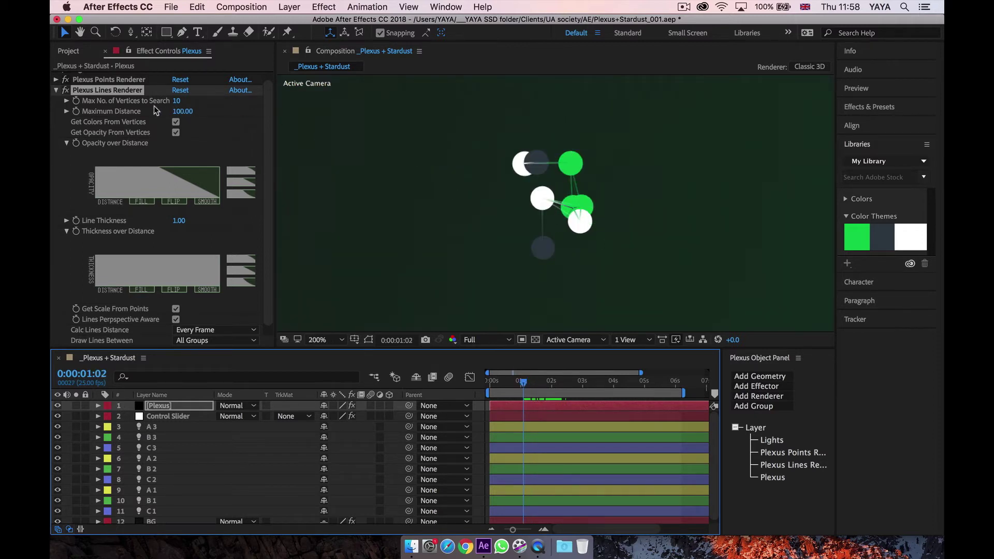
key(comma)
key(comma)
key(comma)
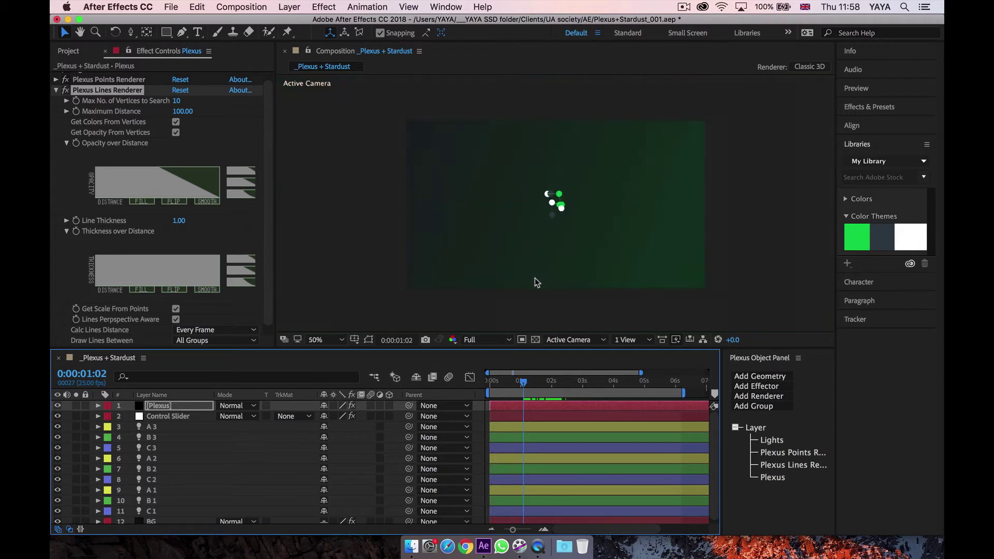
drag(524, 383, 535, 385)
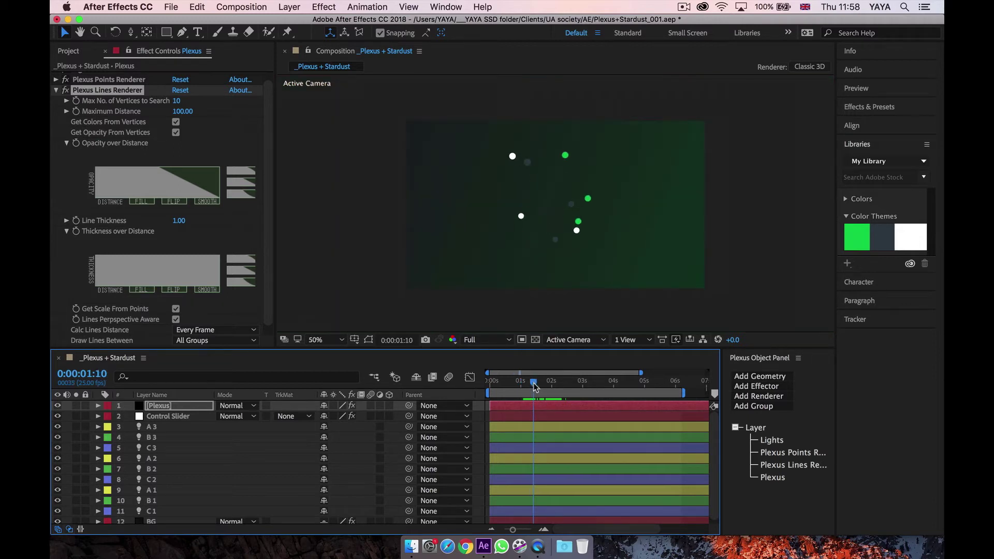
Step: Reveal Control Slider's keyframes and move the current time to the slider keyframe at 0:00:02:00
click(193, 417)
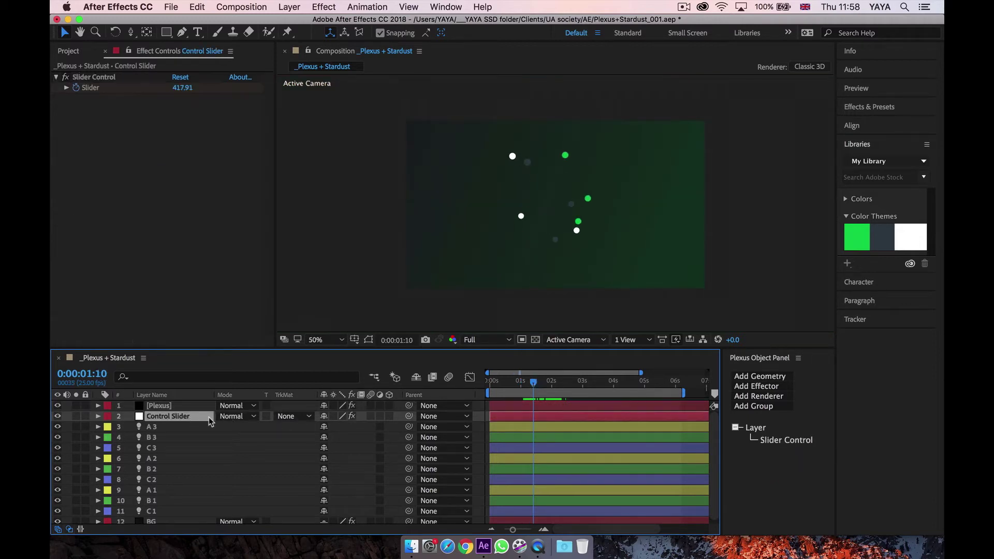
key(u)
drag(537, 384, 552, 384)
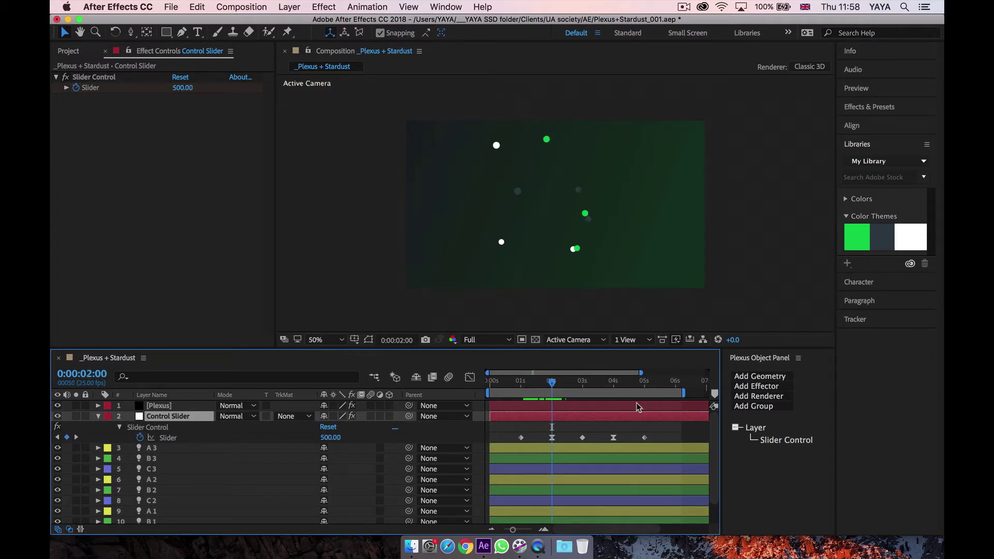
Step: Set the Plexus Lines Renderer's Maximum Distance to 652 and its Max No. of Vertices to Search to 4
click(588, 406)
click(185, 119)
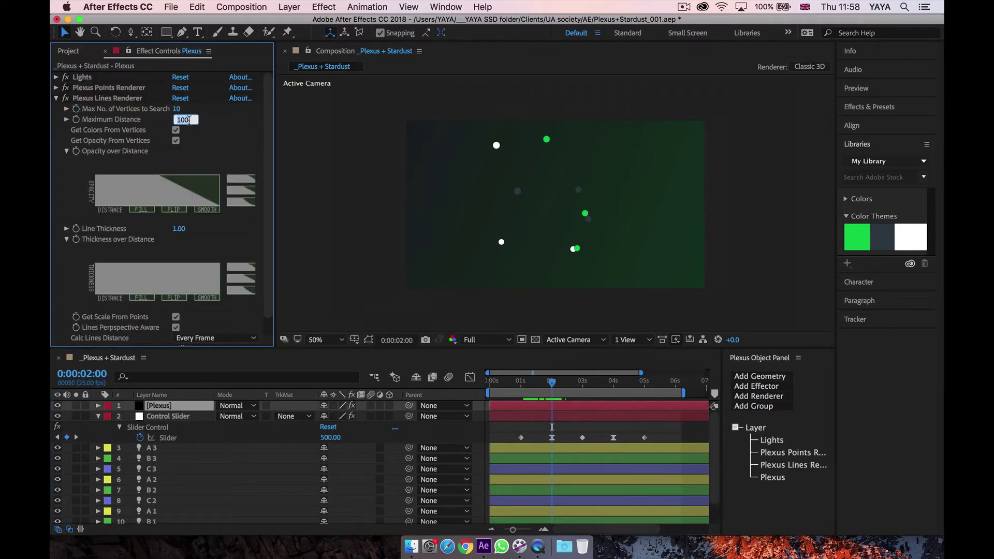
text(500)
click(229, 130)
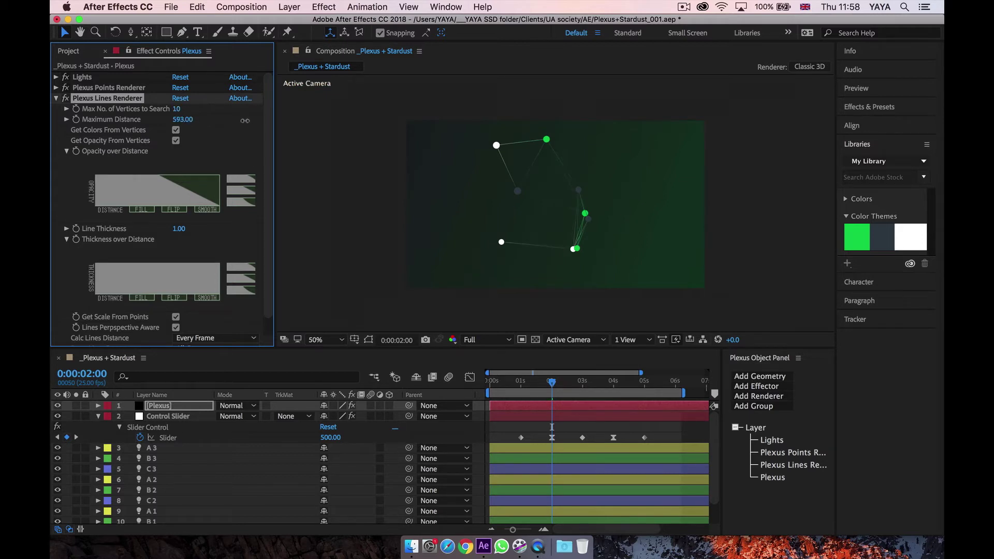
click(178, 110)
key(Return)
scroll(243, 238, down, 2)
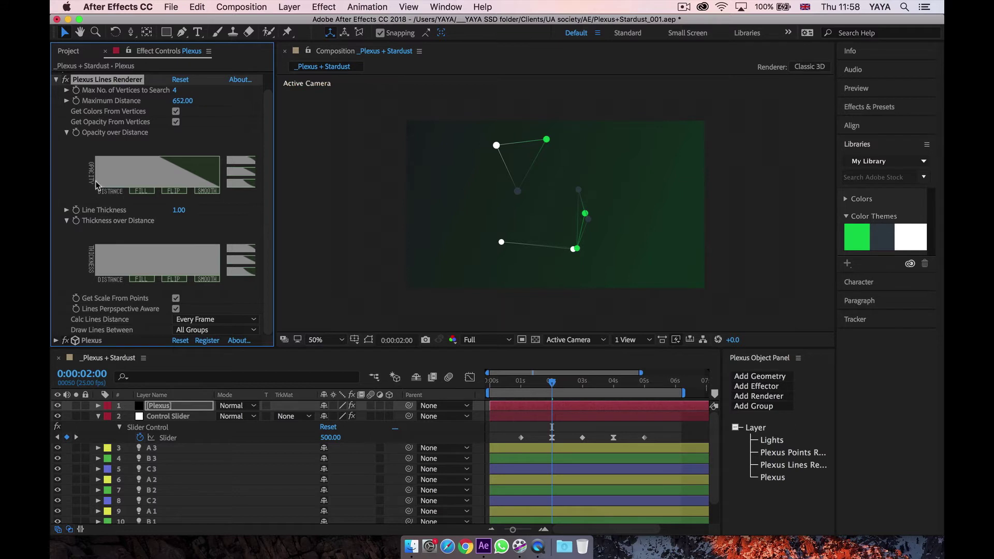
Step: Redraw the lines' Opacity over Distance graph as a low, uneven curve and raise Maximum Distance to 730
mouse_move(96, 184)
mouse_down()
mouse_move(111, 165)
mouse_move(146, 182)
mouse_move(182, 164)
mouse_move(225, 193)
mouse_up()
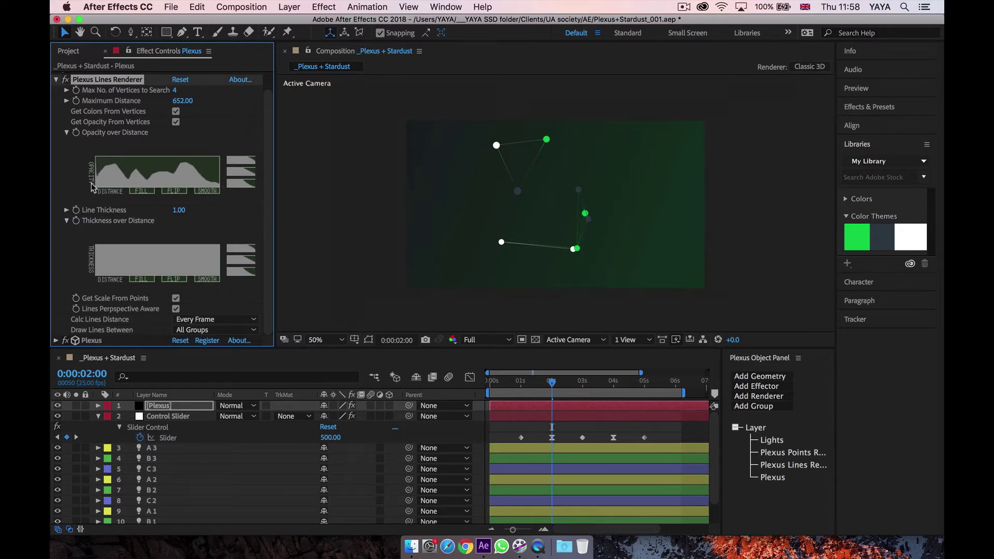
mouse_move(99, 185)
mouse_down()
mouse_move(176, 174)
mouse_move(220, 201)
mouse_up()
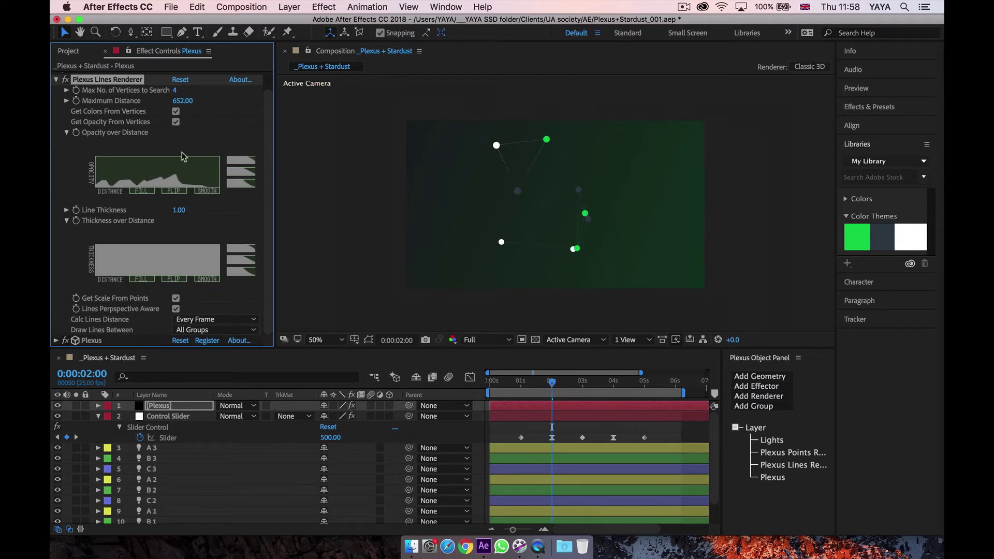
drag(183, 100, 232, 113)
click(216, 322)
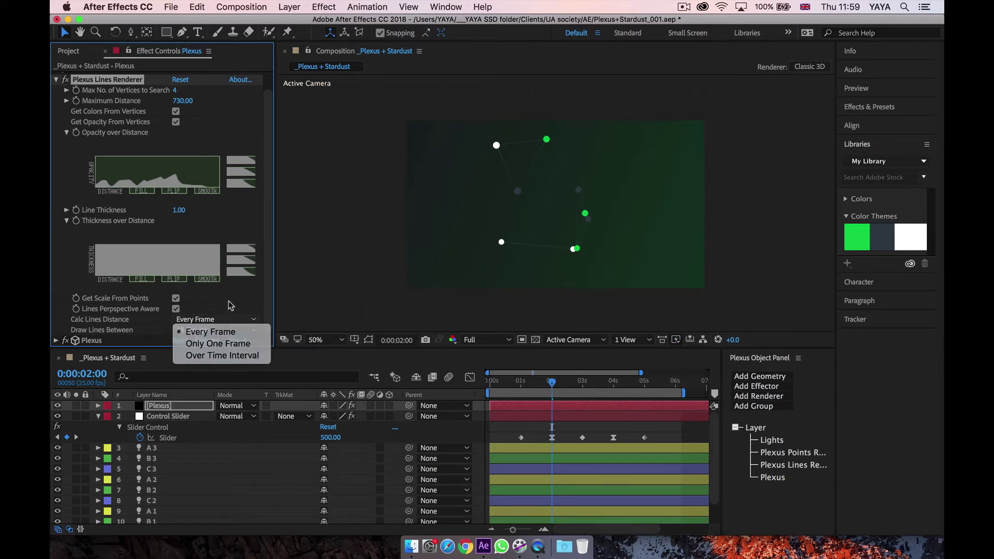
click(230, 306)
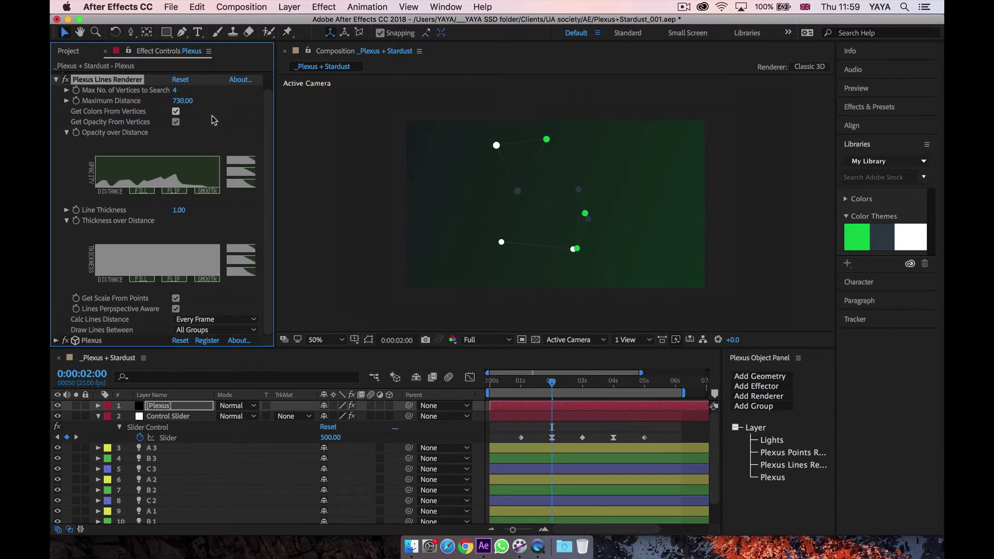
Step: Set Calc Lines Distance to Only One Frame at 0:00:03:15 and preview the lines up to 0:00:04:06
drag(551, 383, 600, 388)
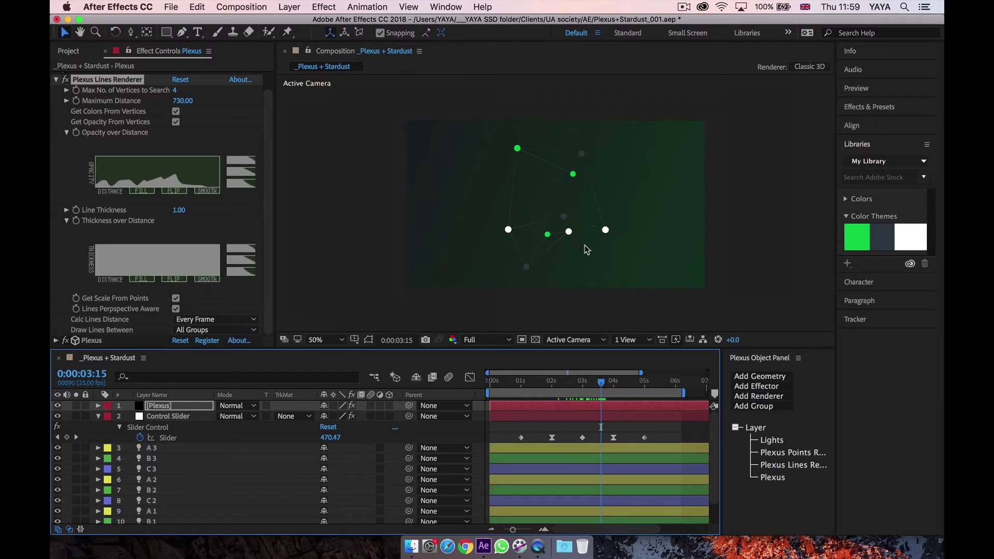
key(period)
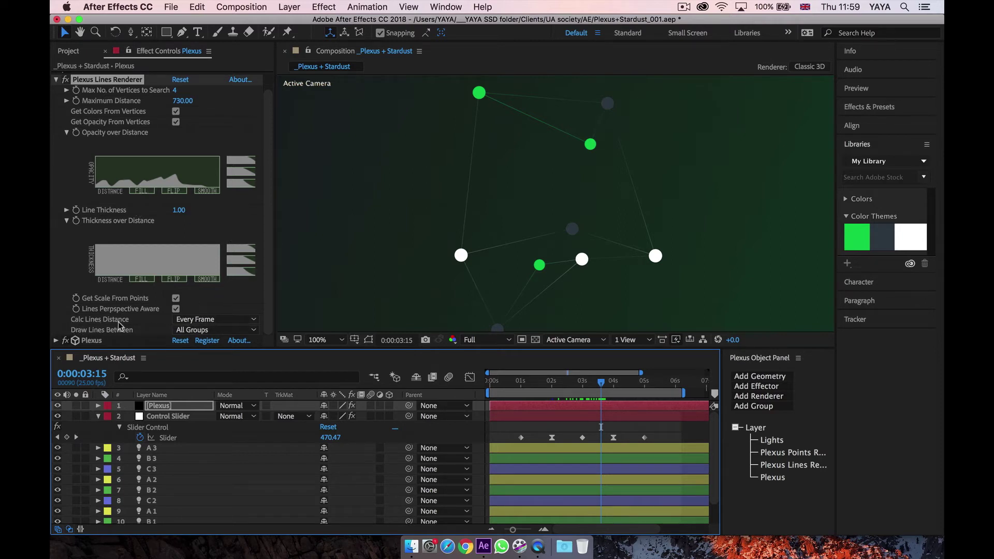
click(202, 319)
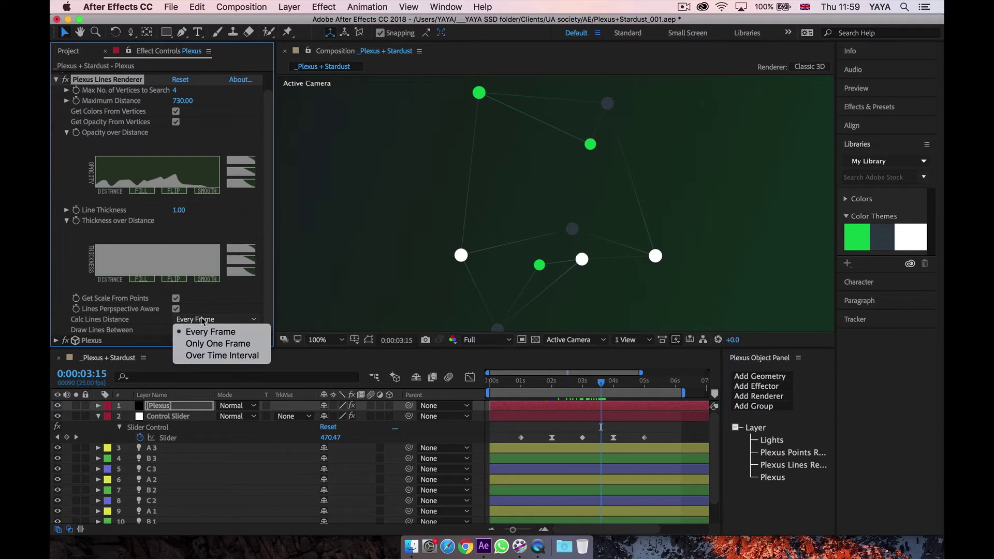
click(195, 344)
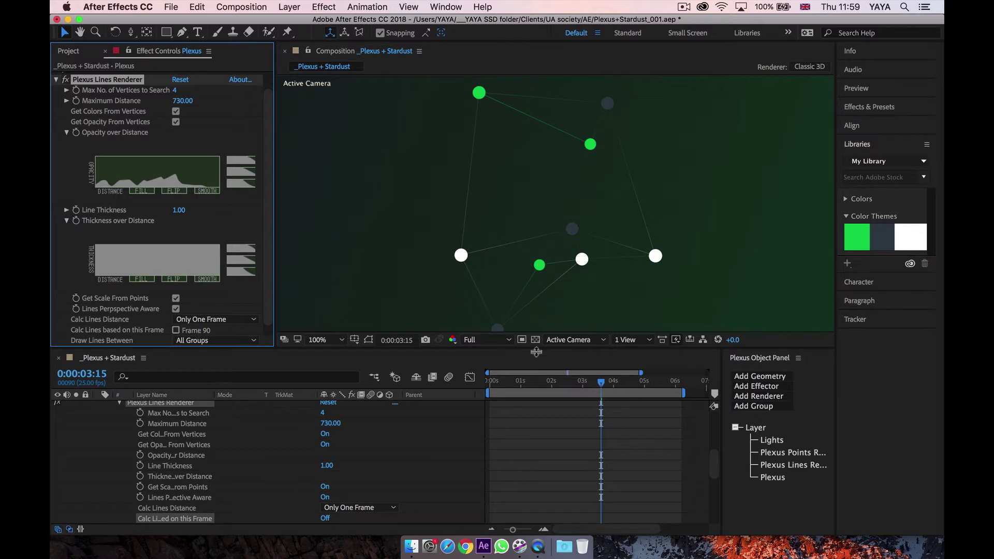
drag(600, 383, 621, 389)
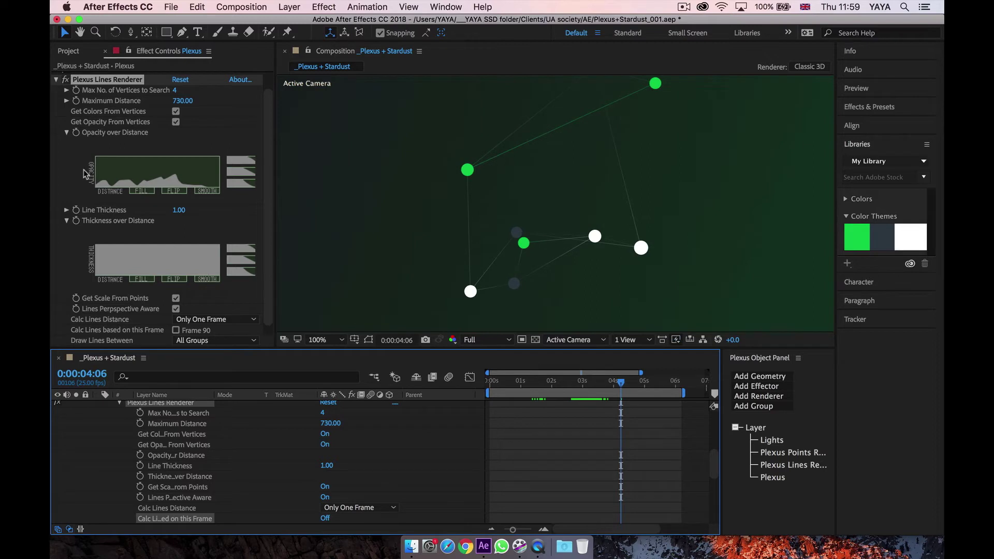
Step: Add a Triangulation renderer to the Plexus layer with Maximum Distance 643 and 2 as the maximum number of triangles per vertex
click(56, 79)
click(90, 136)
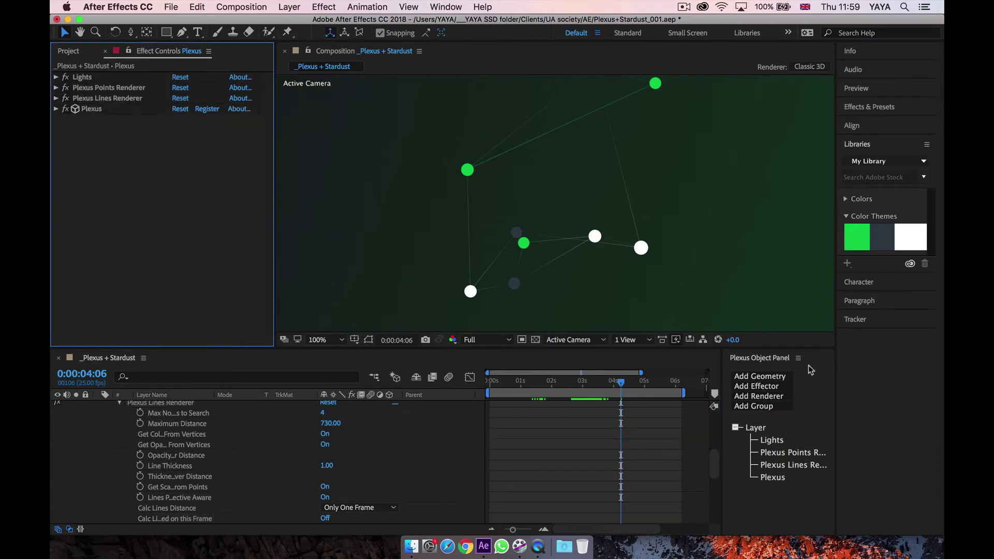
click(774, 396)
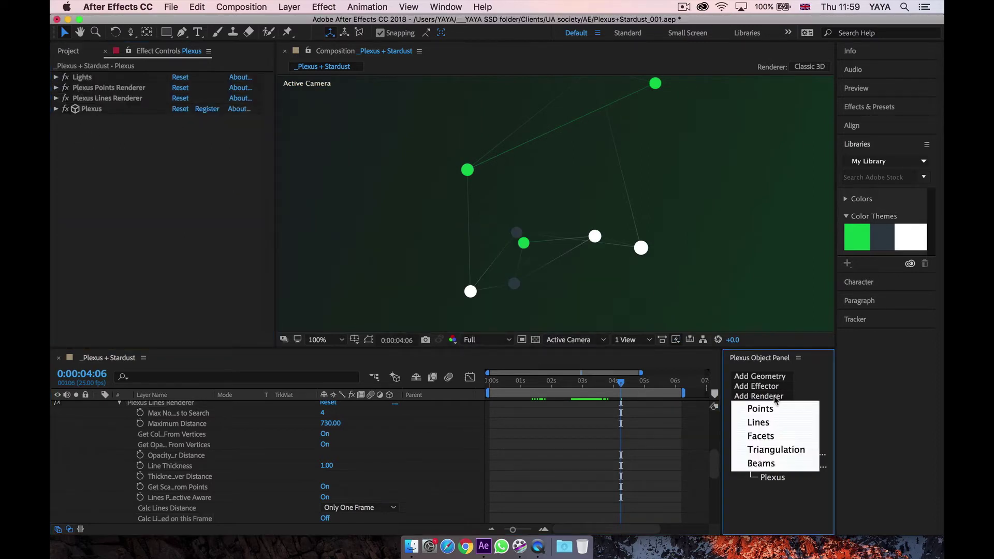
click(790, 451)
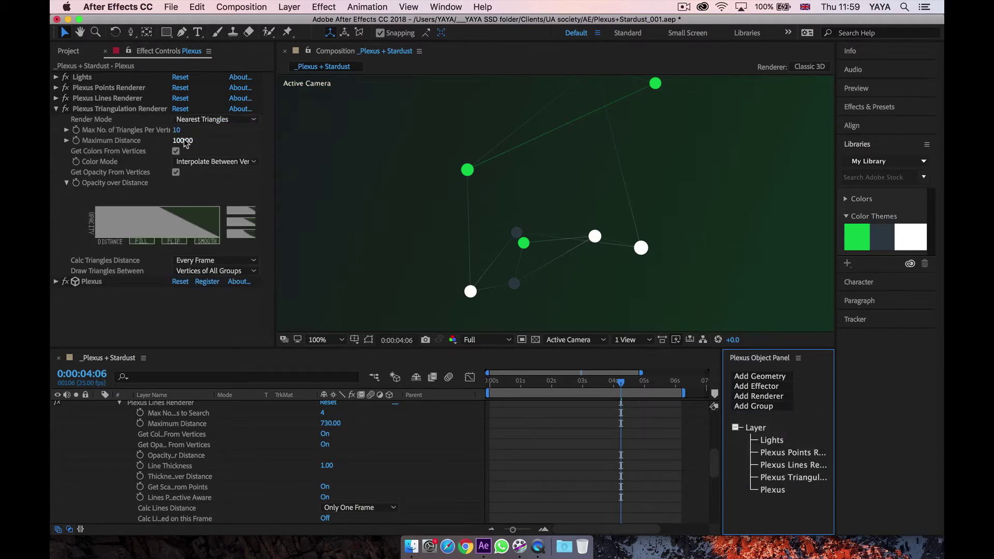
drag(184, 141, 532, 146)
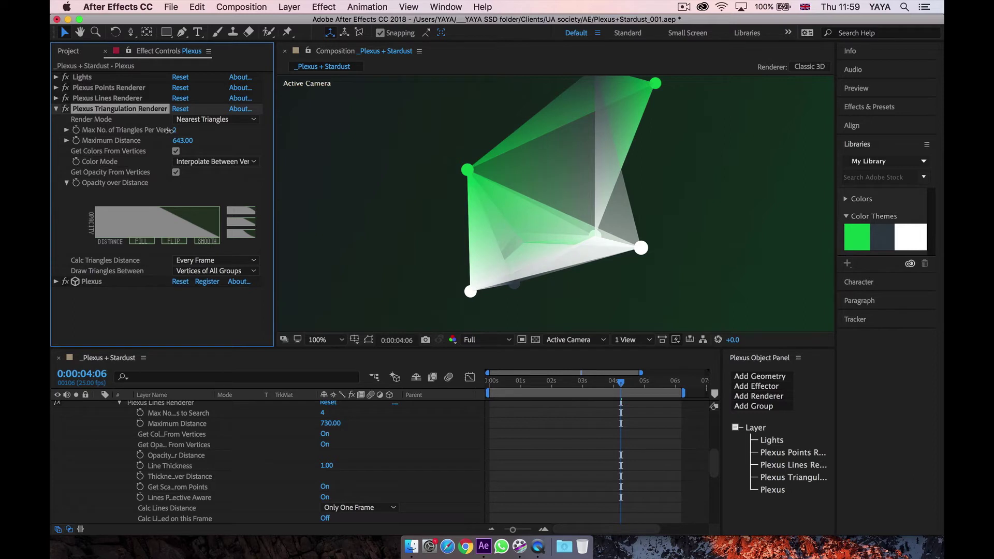
drag(169, 130, 164, 130)
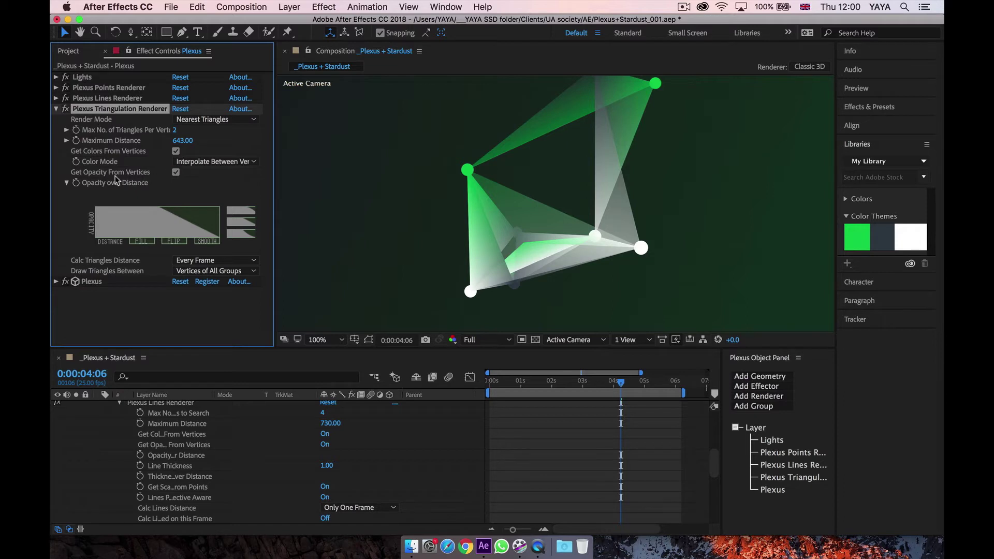
Step: Turn off Get Opacity From Vertices for the Triangulation Renderer and set Triangles Opacity to 20%
click(175, 171)
click(181, 183)
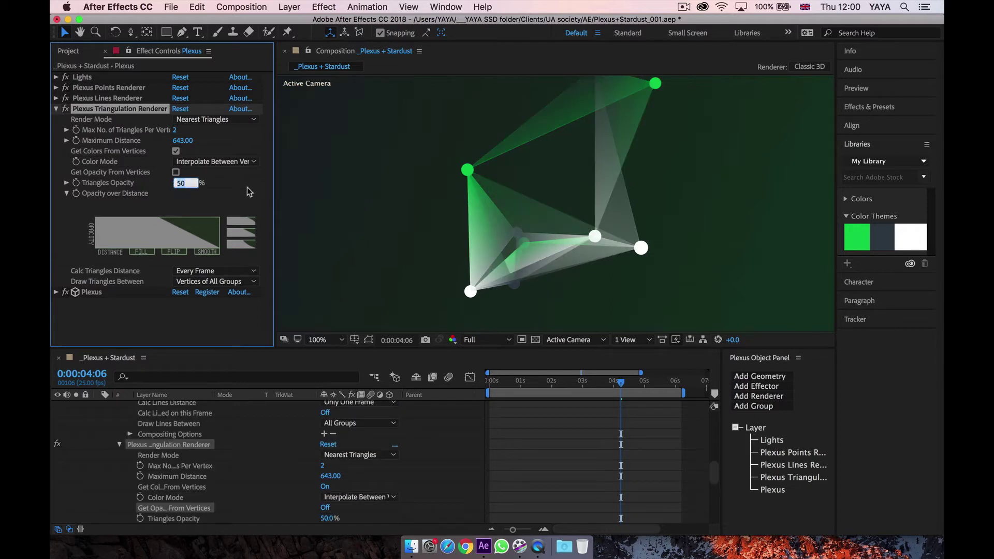
text(20)
key(Return)
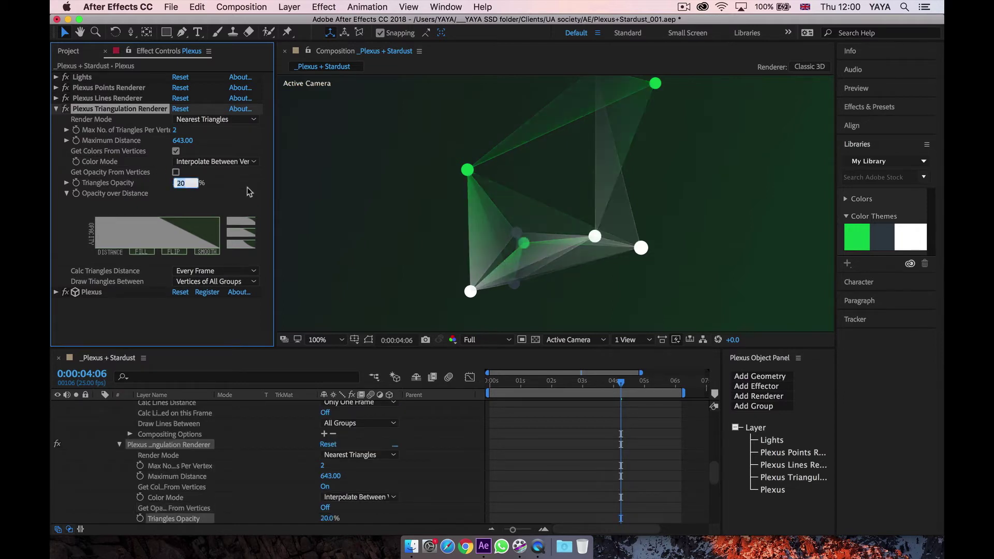
text(10)
key(Return)
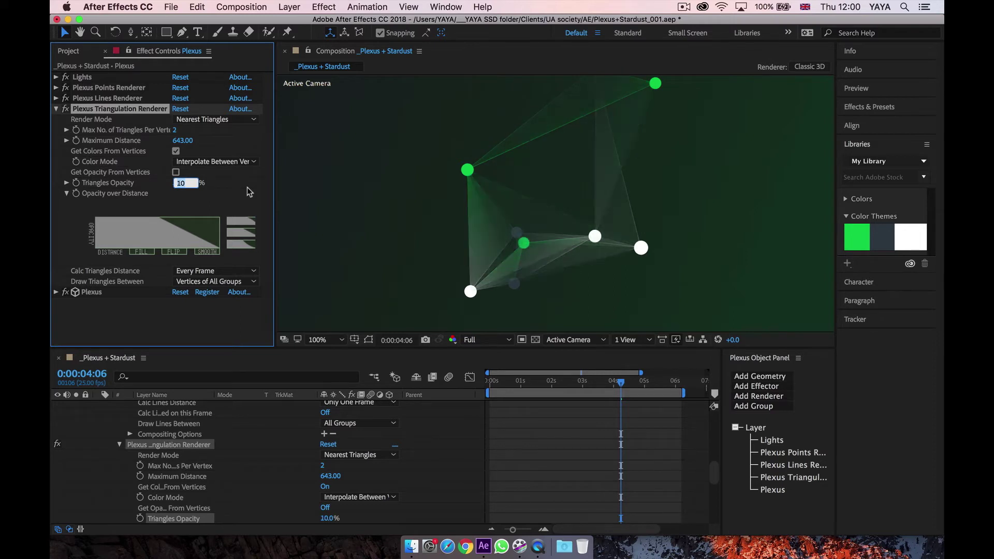
key(shift+Up)
key(Return)
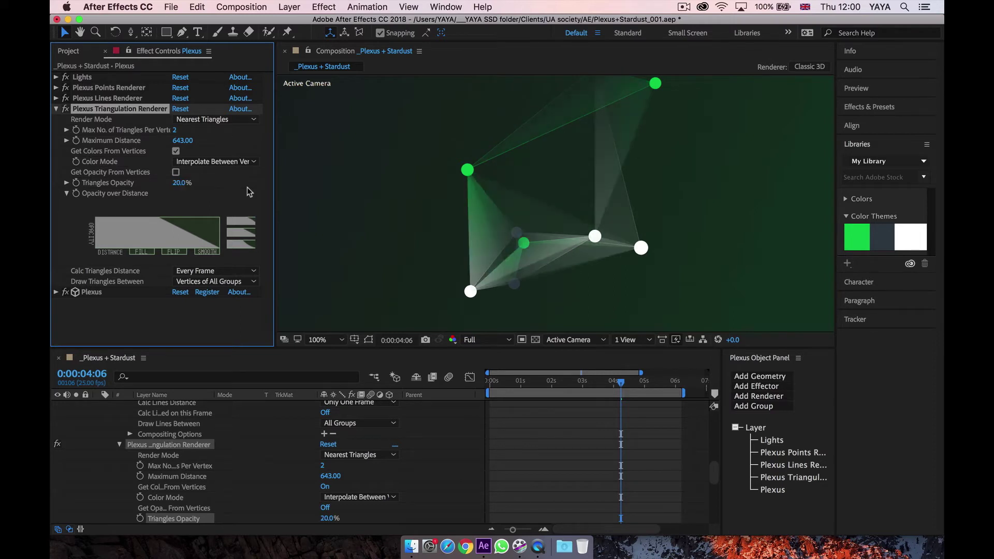
Step: Save the project and move the current time back to 0:00:03:14 to preview the triangulation
key(super+s)
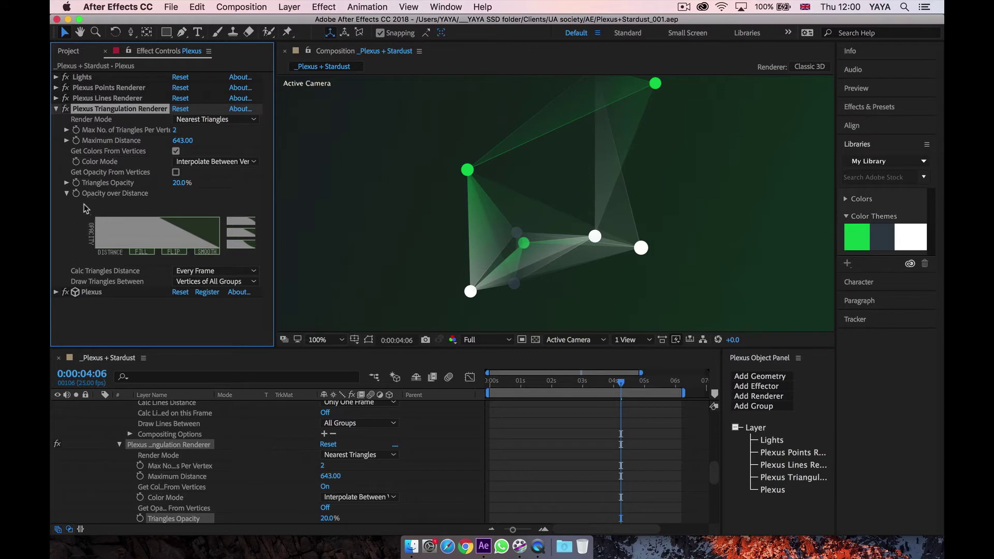
click(66, 194)
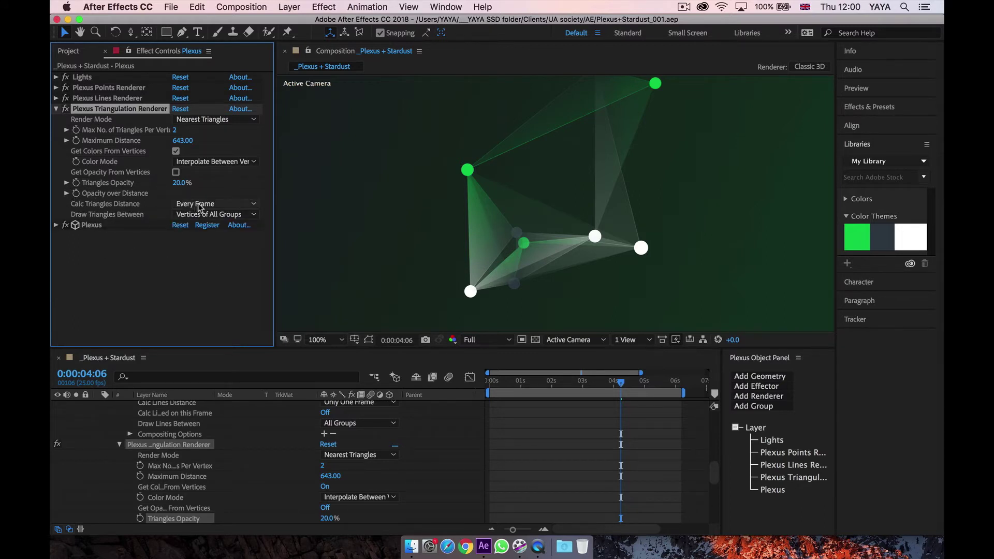
drag(621, 383, 599, 389)
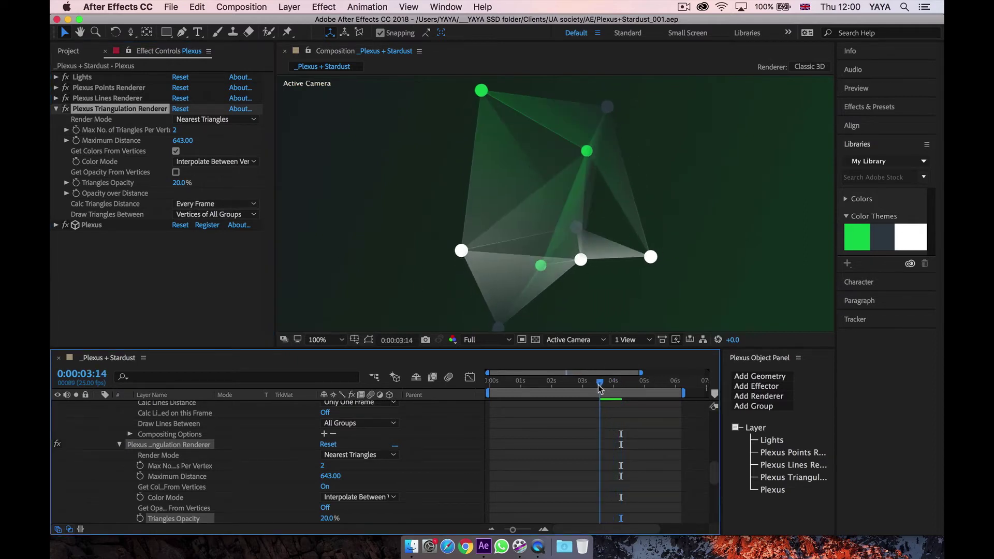
Step: Set Calc Triangles Distance to Only One Frame for the Triangulation Renderer, based on frame 89, and save the project
click(214, 204)
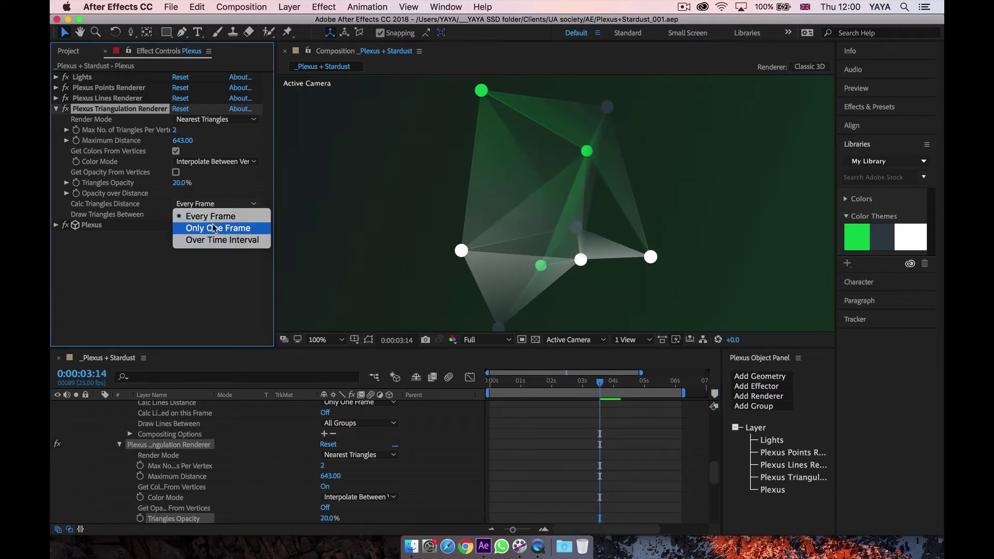
click(215, 228)
click(200, 216)
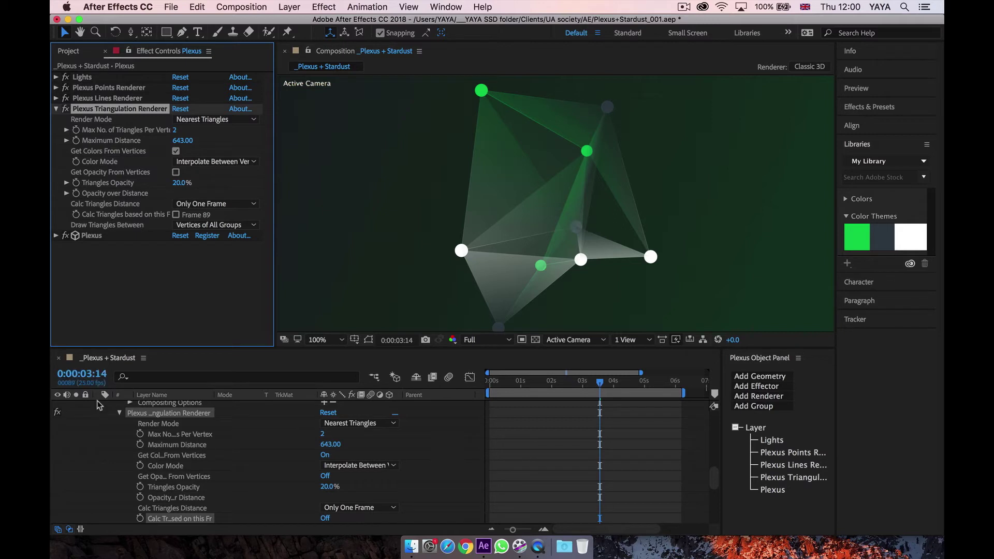
key(super+s)
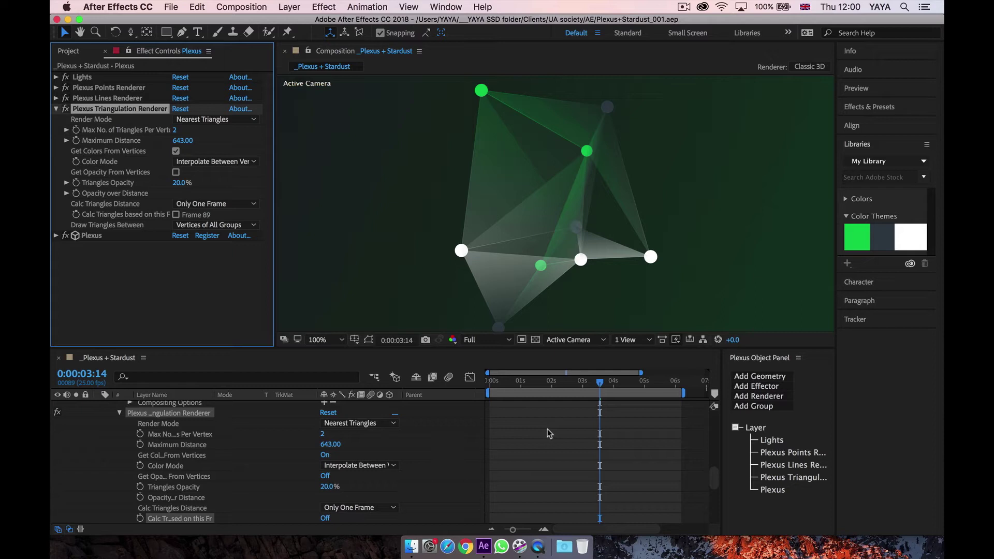
Step: Switch to QuickTime Player to review the logo section of Plexus + Stardust_001.mov and return to After Effects
key(super+Tab)
click(554, 304)
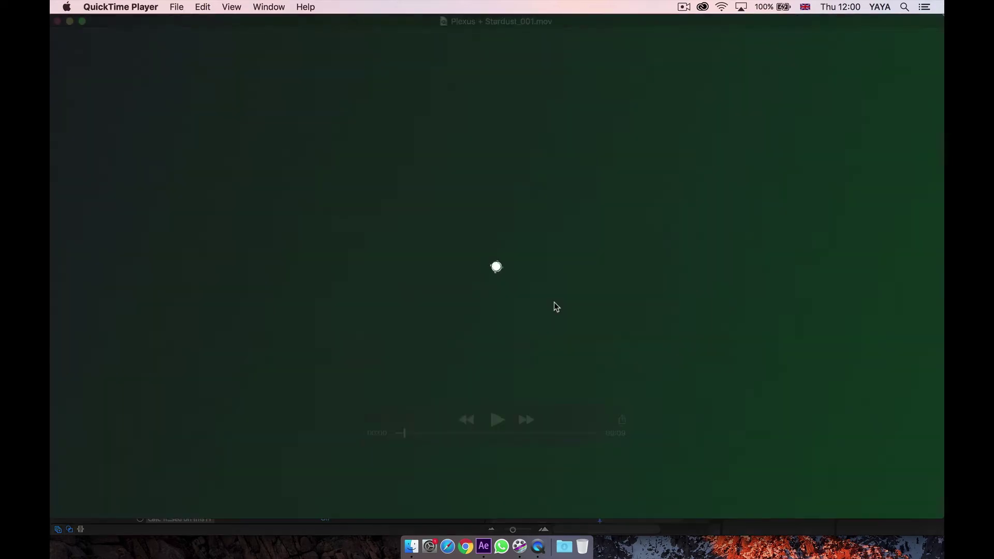
drag(414, 434, 556, 444)
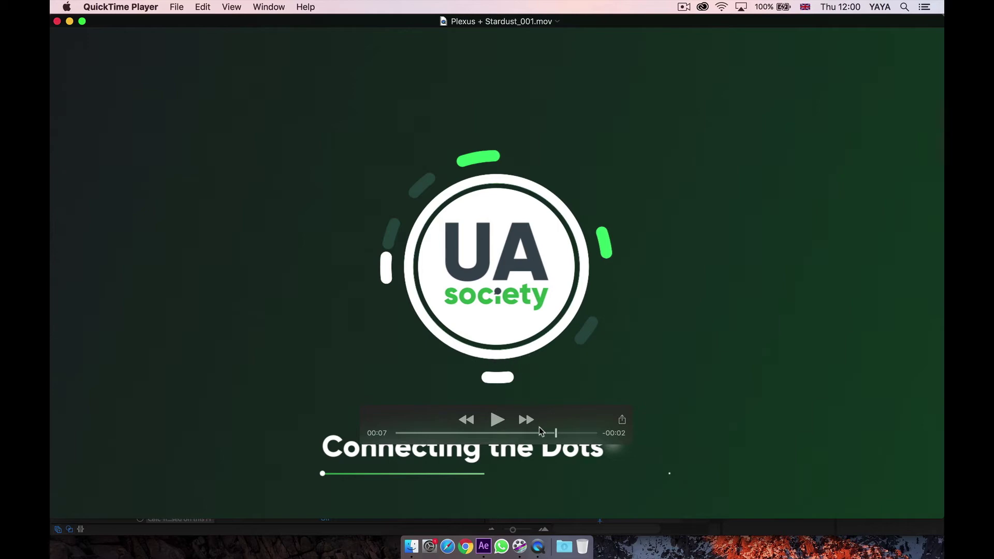
key(space)
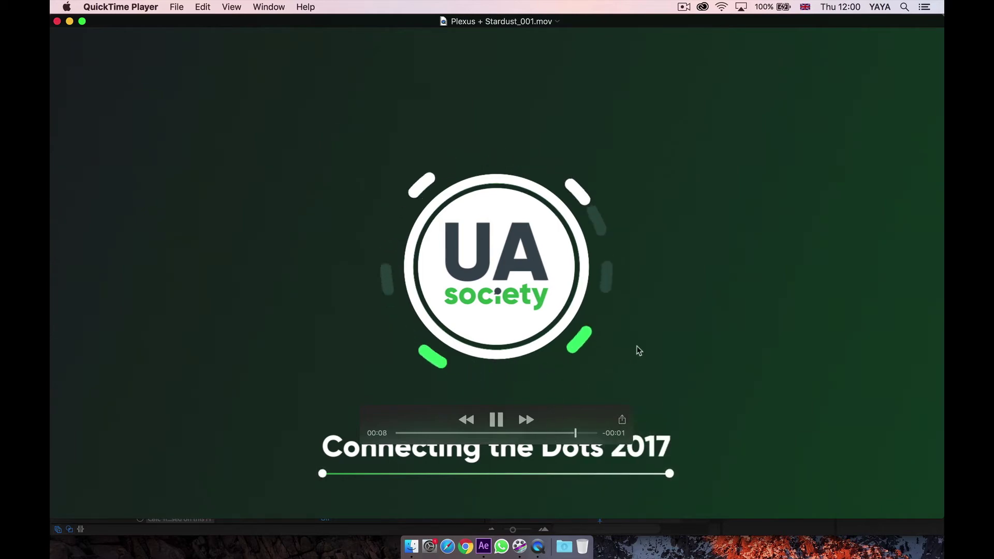
key(super+Tab)
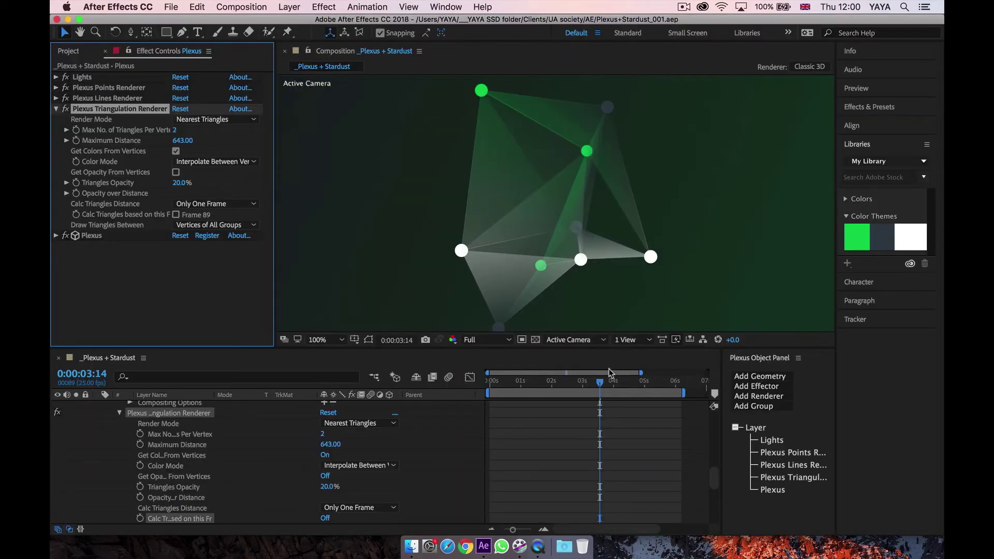
Step: Collapse the Plexus layer's properties, open the Shape texture anim composition and preview its animation
scroll(196, 420, up, 10)
click(97, 405)
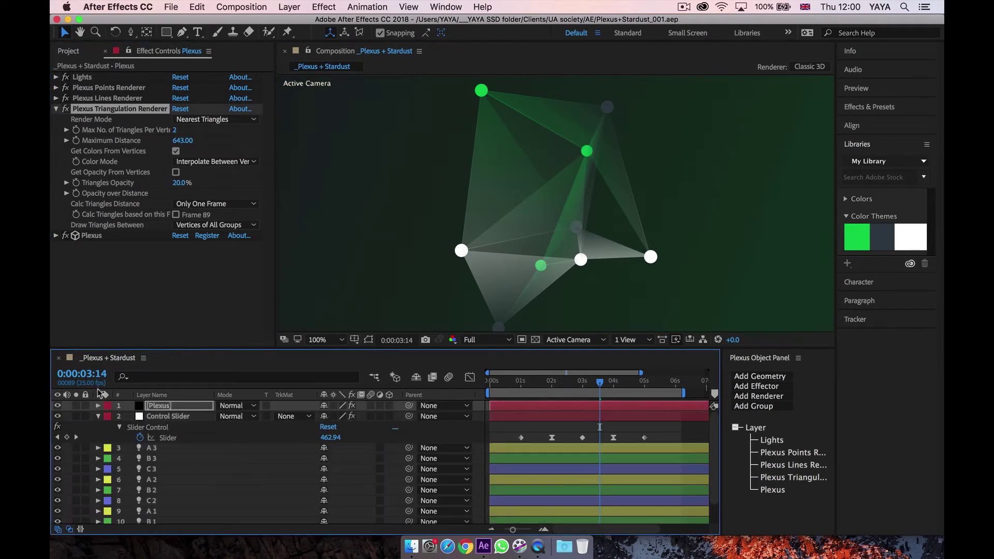
click(76, 50)
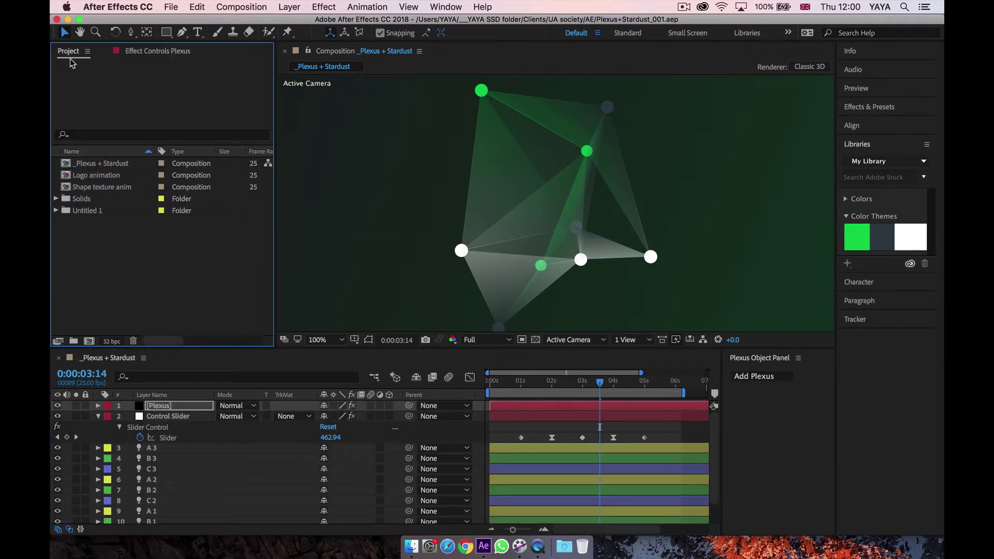
double_click(107, 187)
key(space)
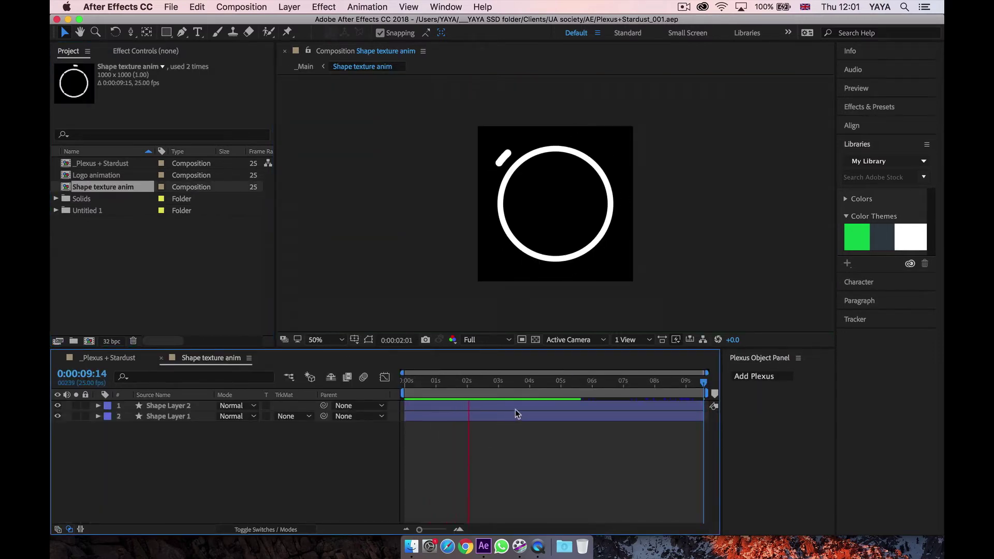
key(space)
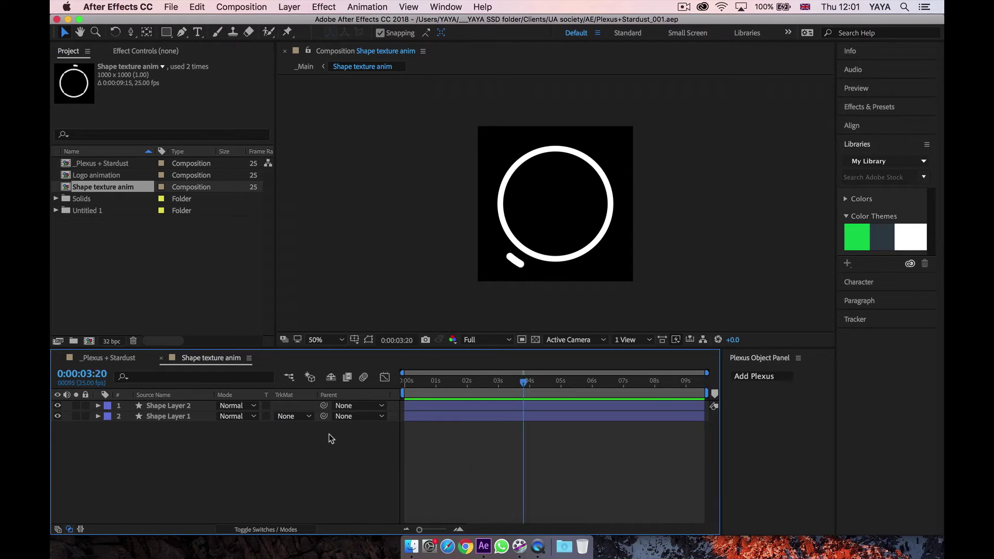
Step: Solo Shape Layer 1 and Shape Layer 2 one at a time to examine each shape, leaving neither soloed
click(176, 416)
click(77, 416)
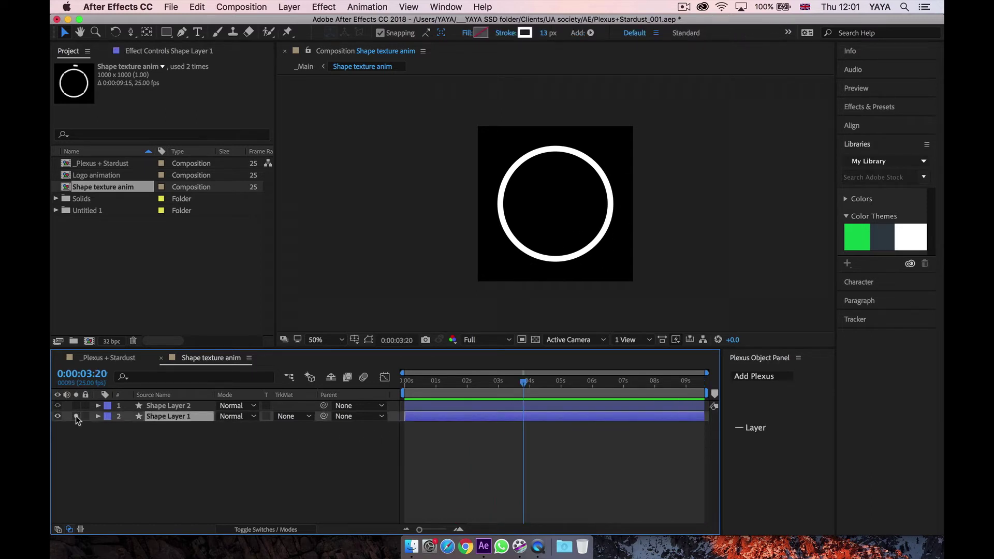
click(76, 416)
click(155, 406)
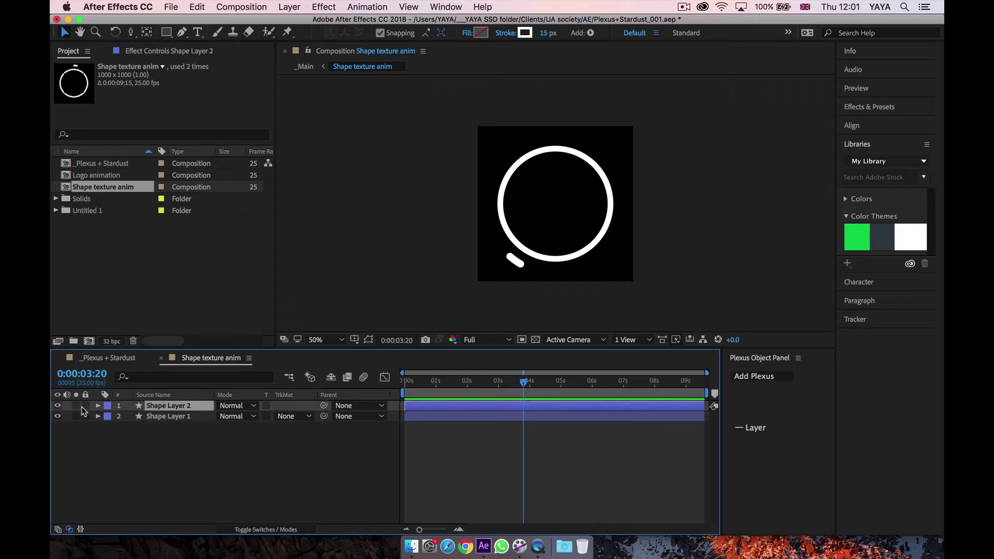
click(76, 406)
click(76, 406)
Step: Try a larger Trim Paths End on Shape Layer 2, restore it to 3%, and scrub the animation to 0:00:05:24
click(98, 406)
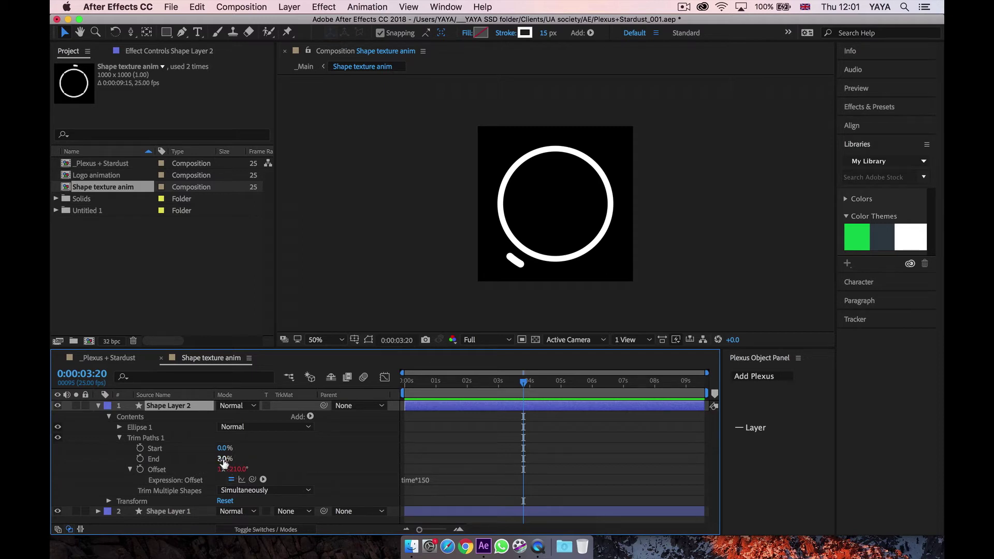
mouse_move(223, 459)
mouse_down()
mouse_move(248, 459)
mouse_move(226, 458)
mouse_up()
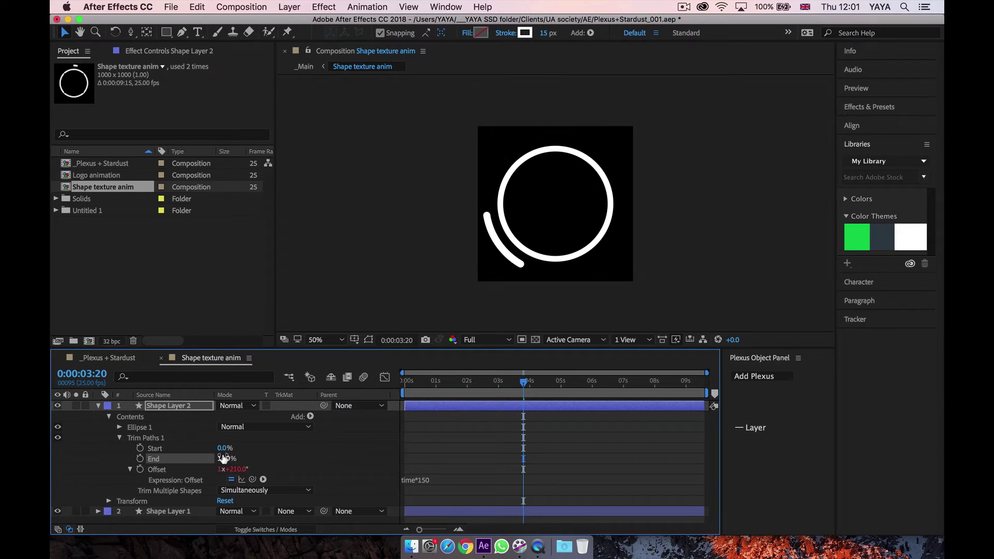
click(223, 459)
text(3)
key(Return)
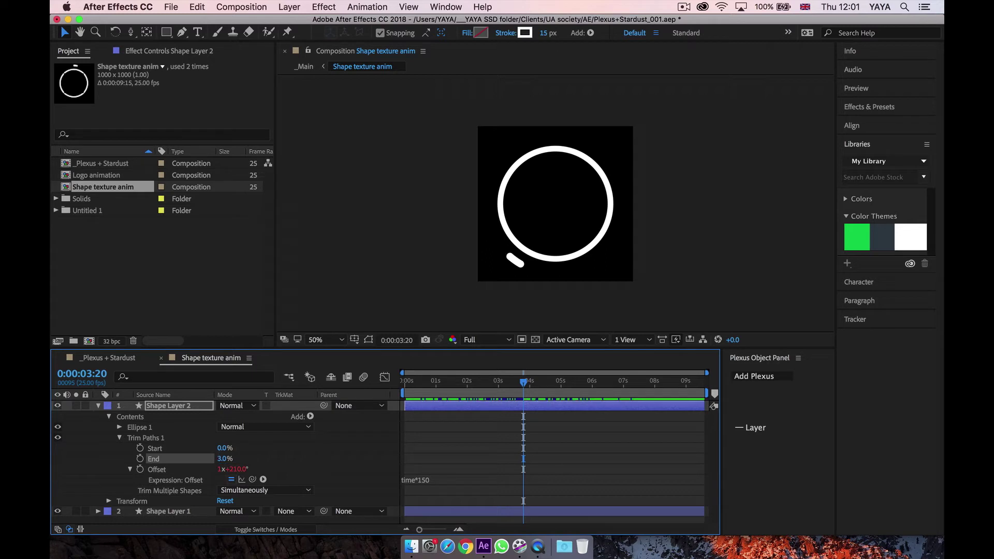
mouse_move(421, 383)
mouse_down()
mouse_move(481, 394)
mouse_move(488, 383)
mouse_move(591, 386)
mouse_up()
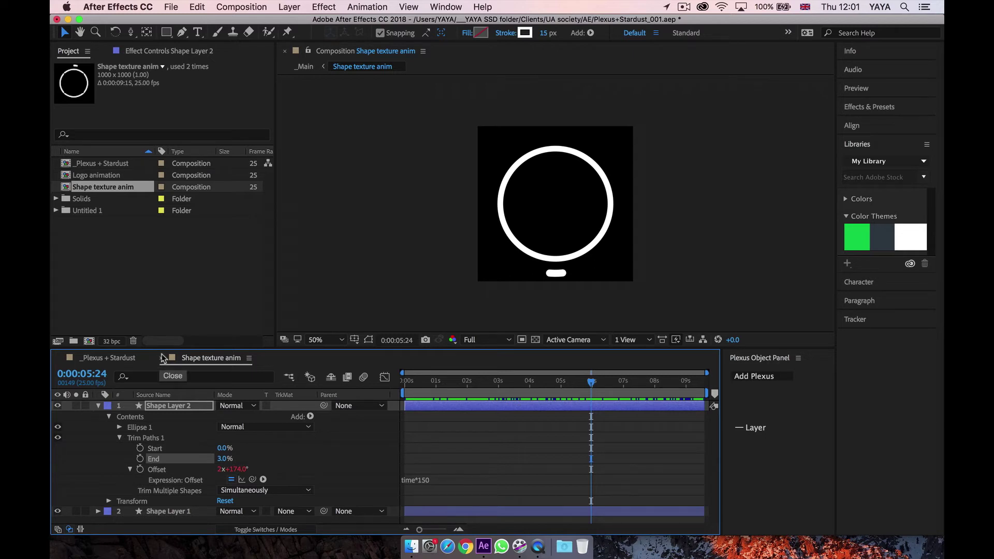
Step: Return to the _Plexus + Stardust composition and place Shape texture anim as the bottom layer, beneath BG
click(128, 362)
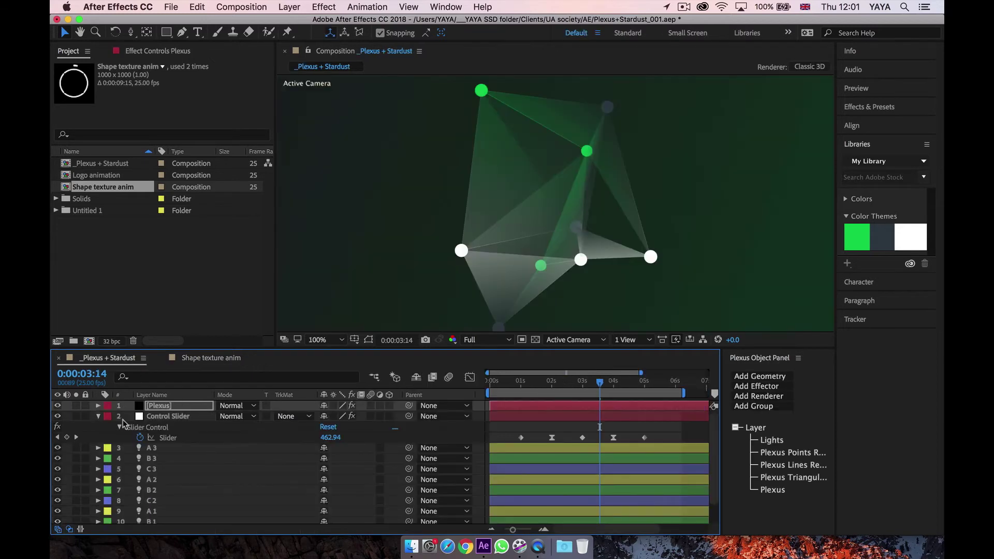
click(98, 416)
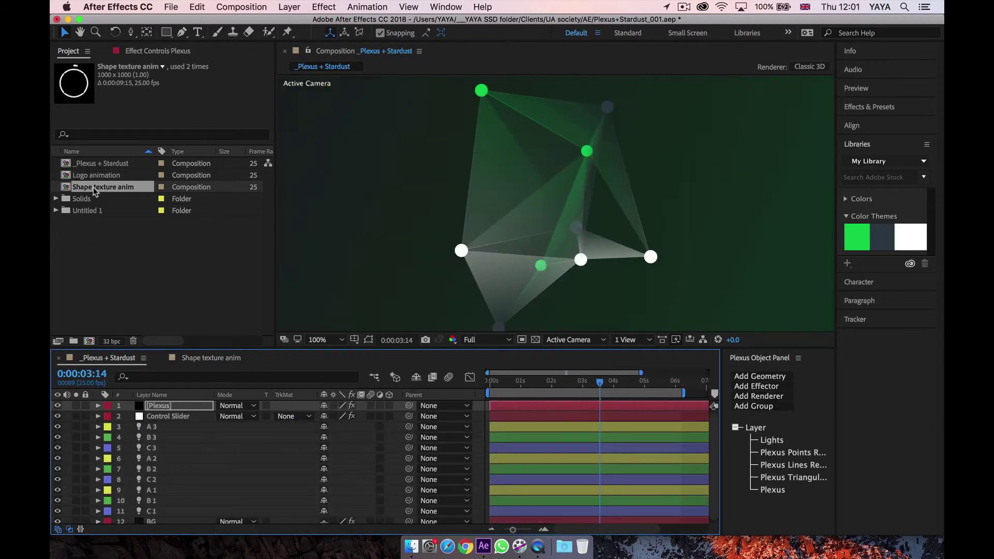
drag(92, 186, 180, 523)
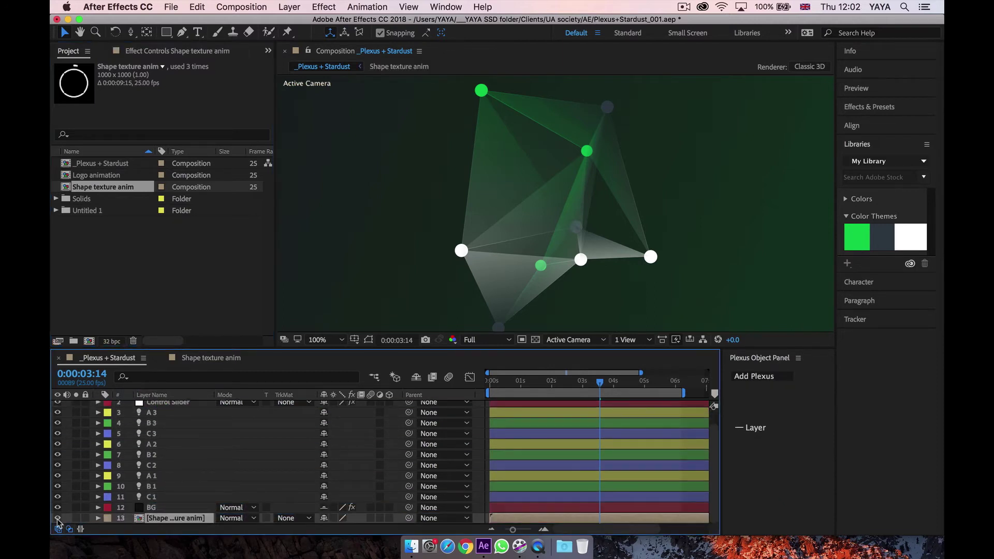
Step: Set the Plexus Points Renderer's Textured Sprite to layer 13, Shape texture anim
scroll(196, 486, up, 2)
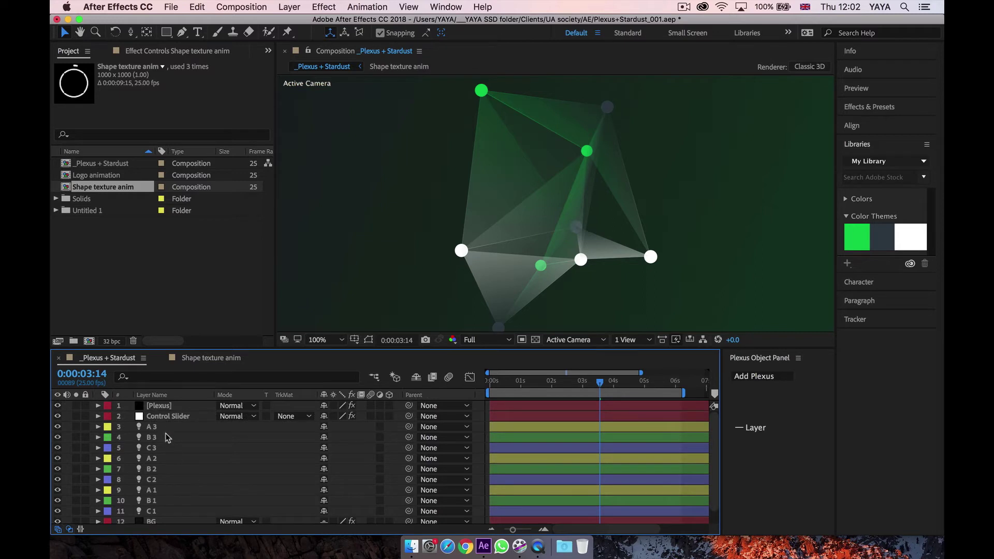
click(171, 406)
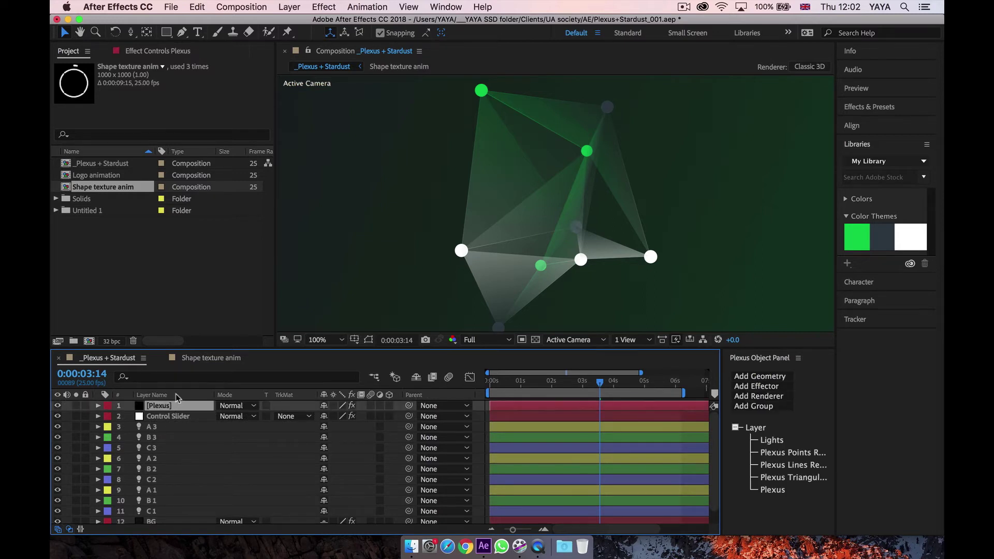
click(159, 53)
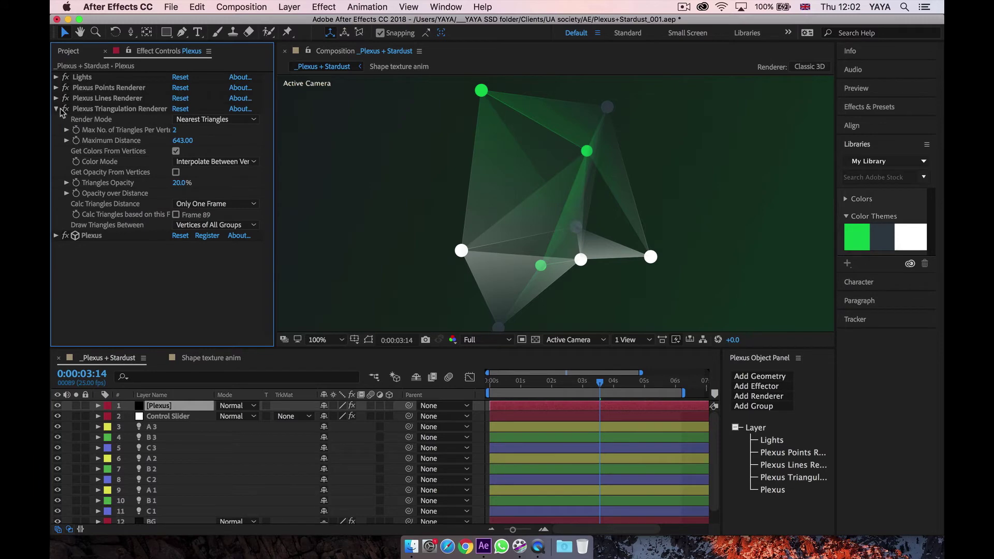
click(66, 89)
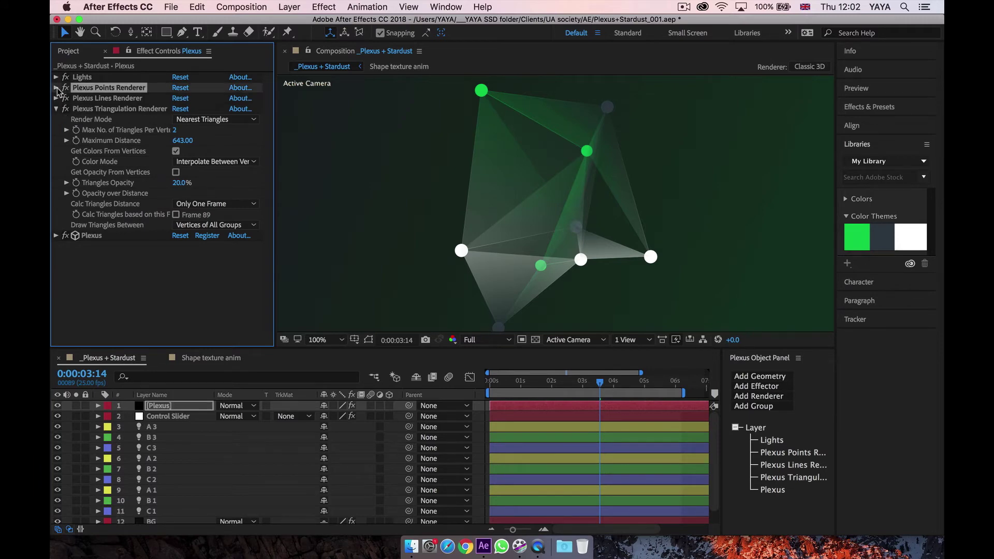
click(56, 88)
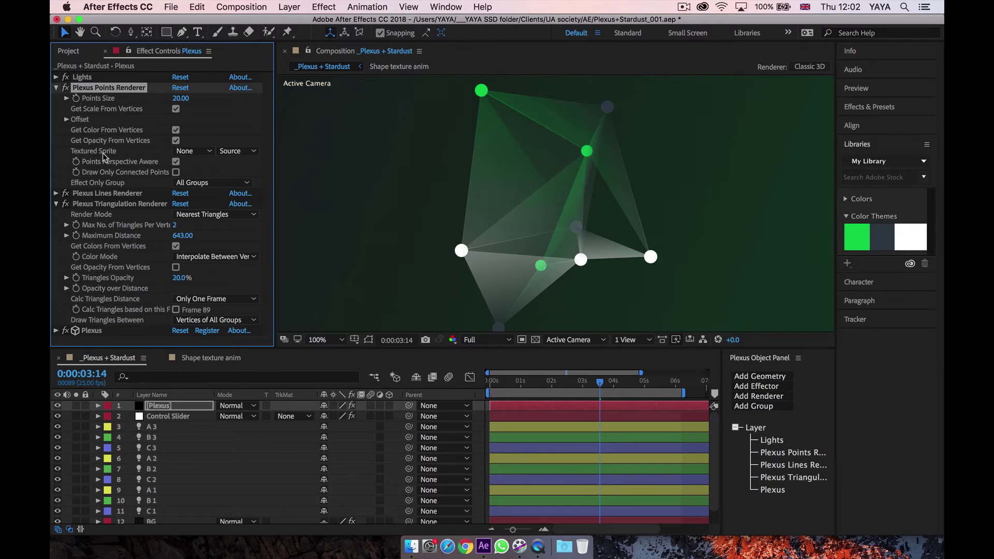
click(185, 153)
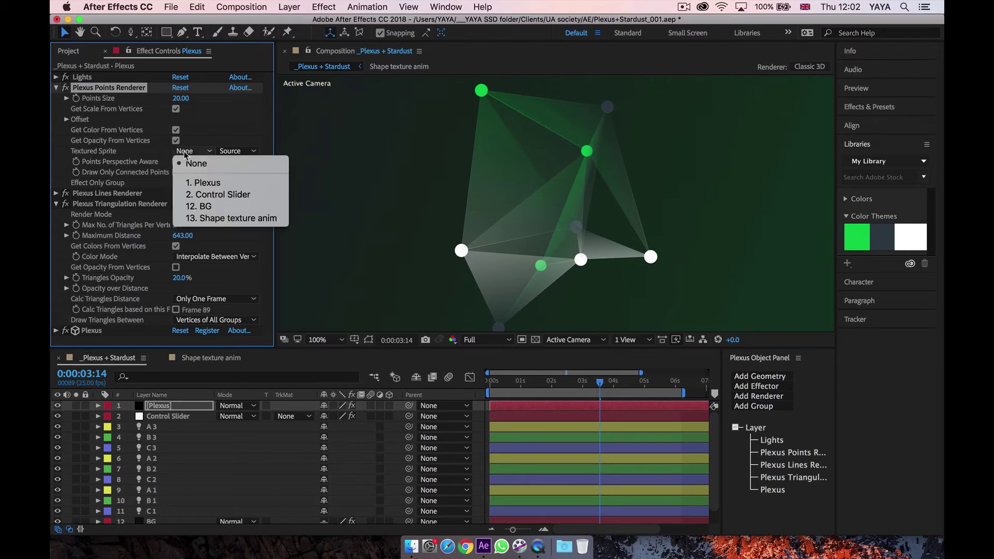
click(235, 219)
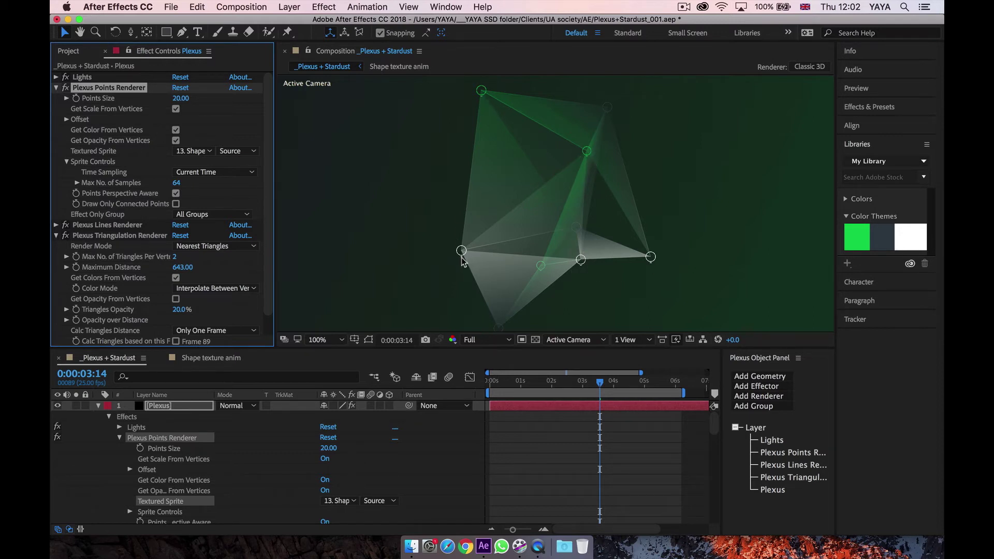
Step: Set the sprite Time Sampling to Random Loop, preview the points, and move the current time to 0:00:03:11
click(212, 174)
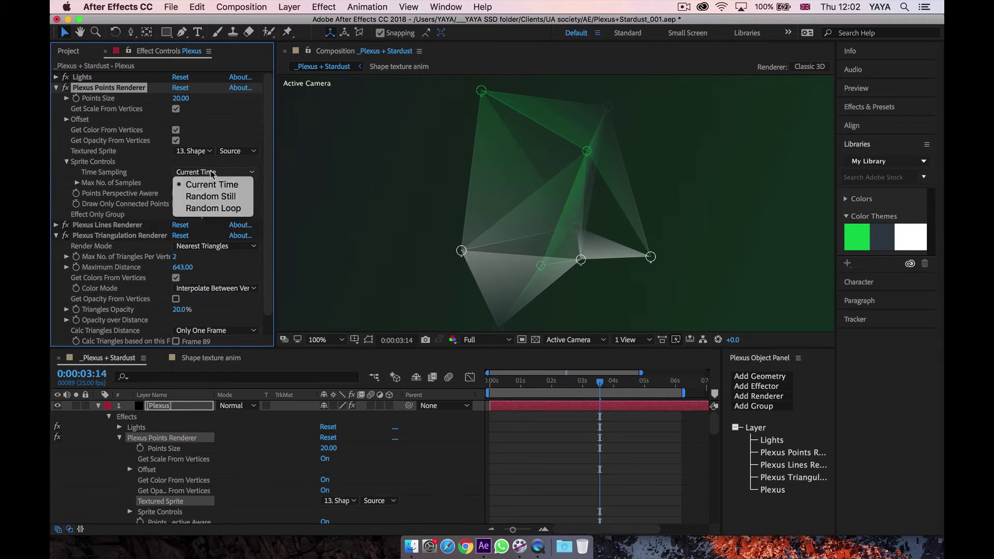
click(212, 208)
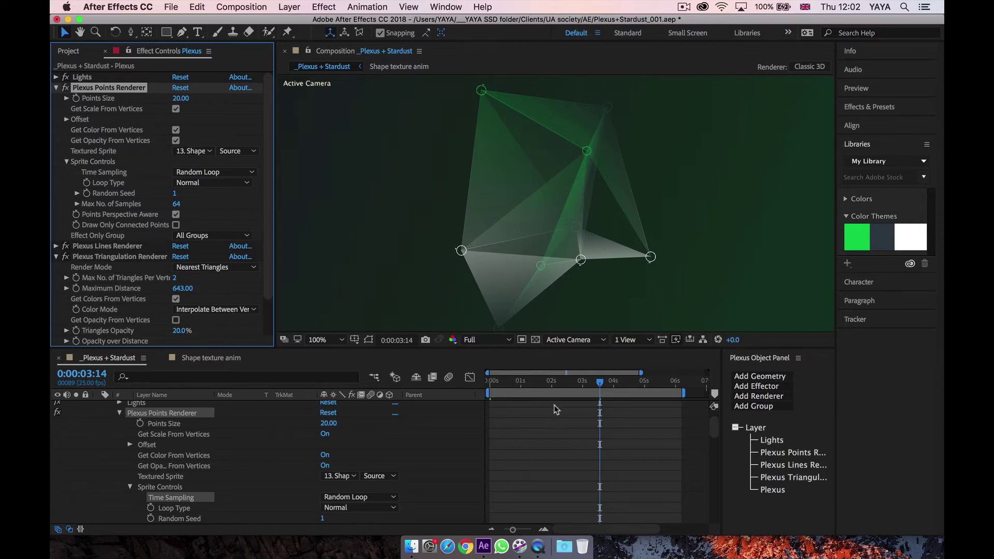
key(space)
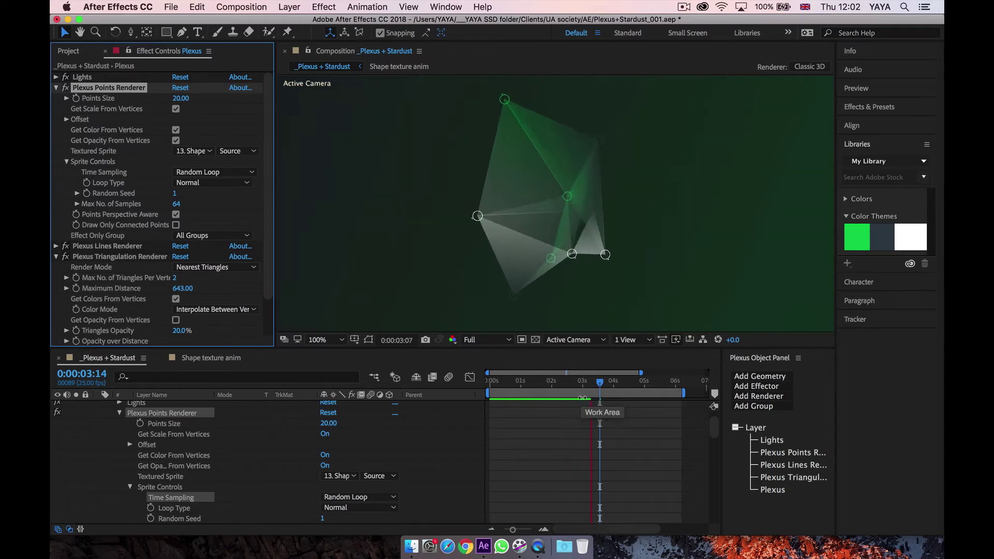
click(594, 382)
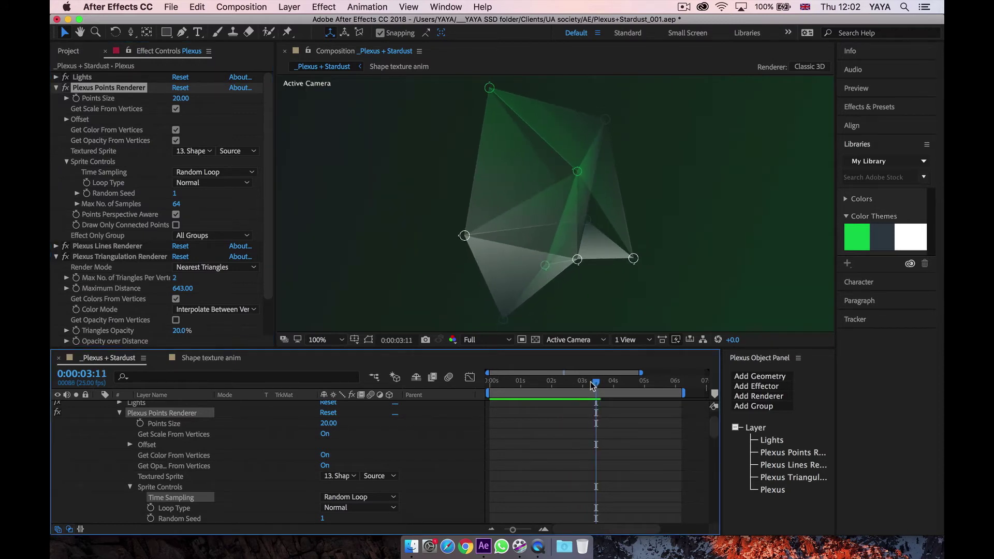
Step: Collapse the Plexus layer and create a 1920 x 1080 px black solid named Stardust above it
scroll(102, 422, up, 2)
click(97, 407)
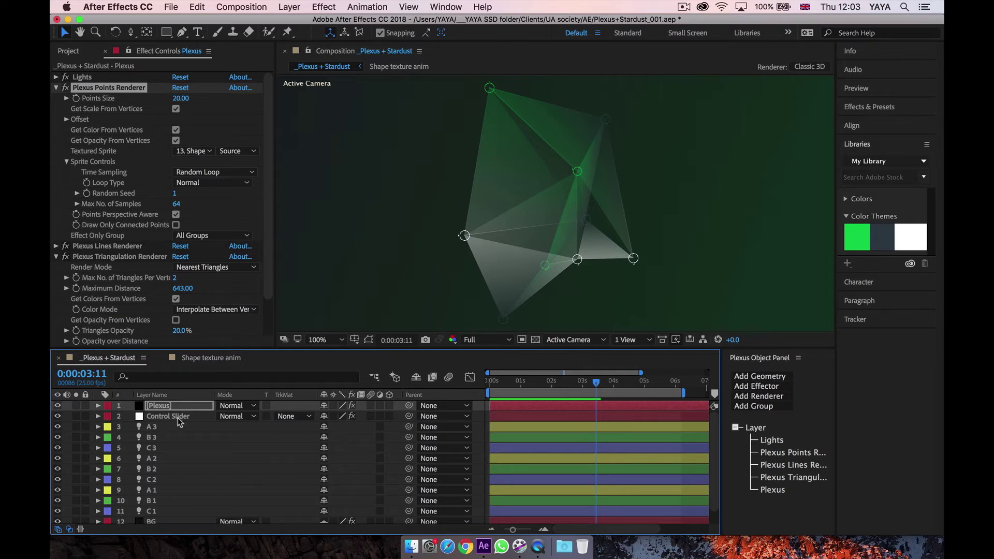
key(super+y)
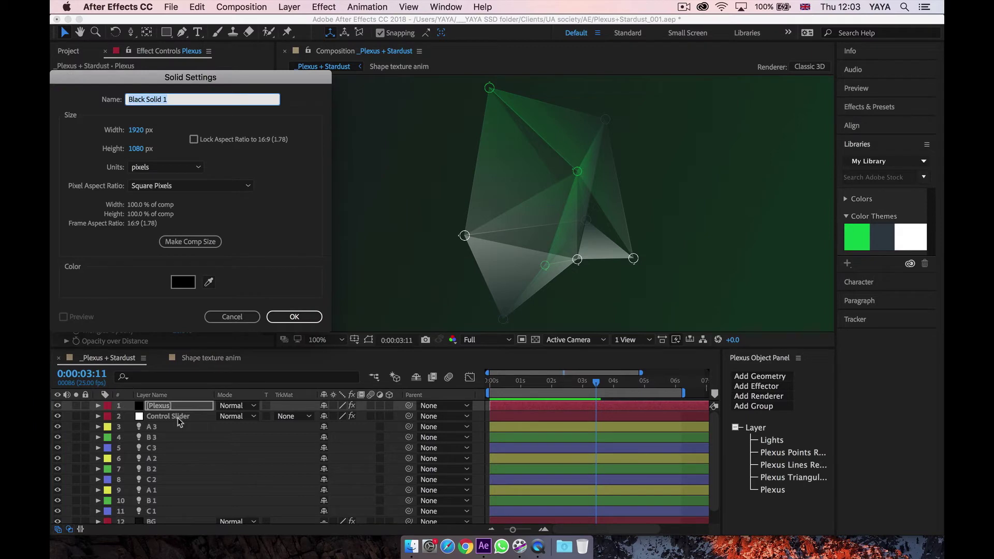
text(Stardust)
key(Return)
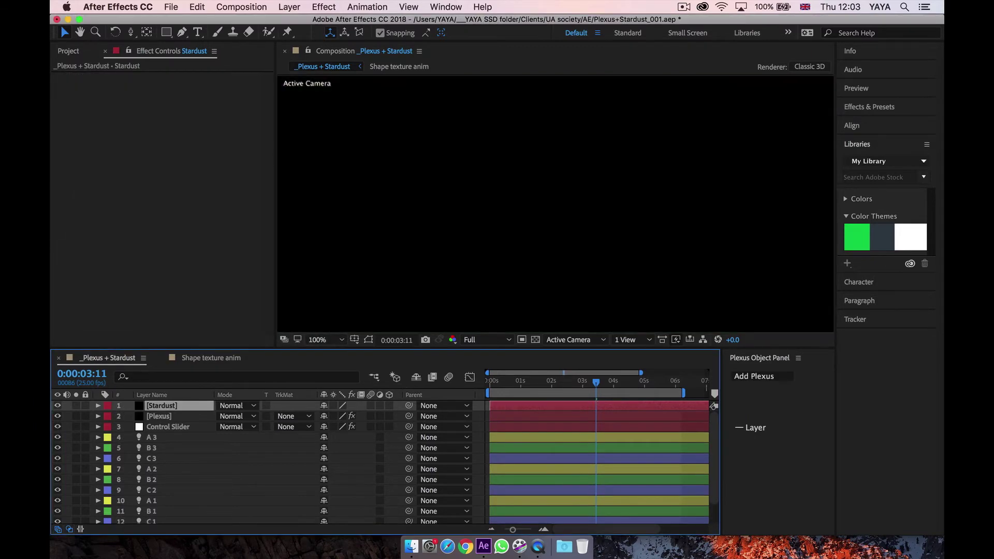
Step: Apply the Superluminal Stardust effect to the Stardust solid layer
click(323, 7)
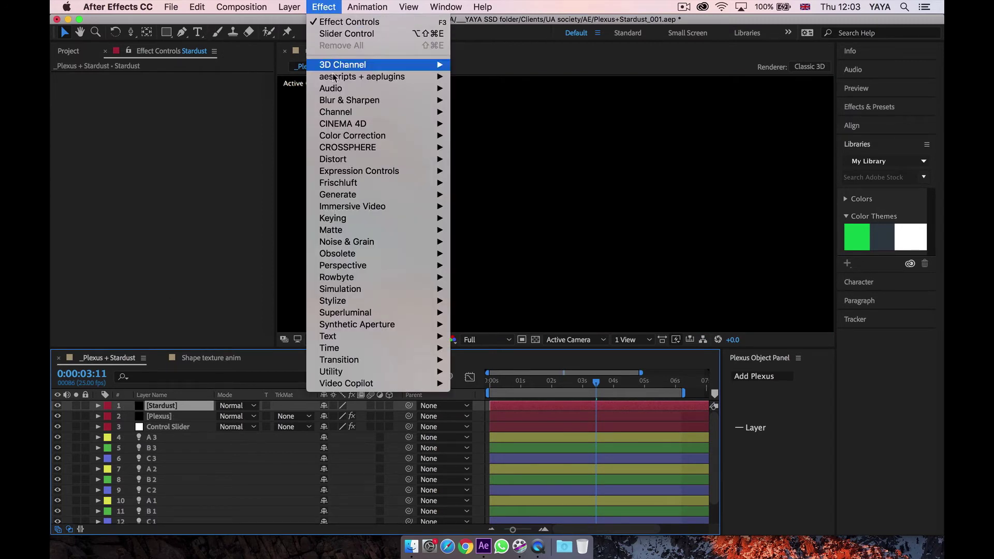
mouse_move(368, 315)
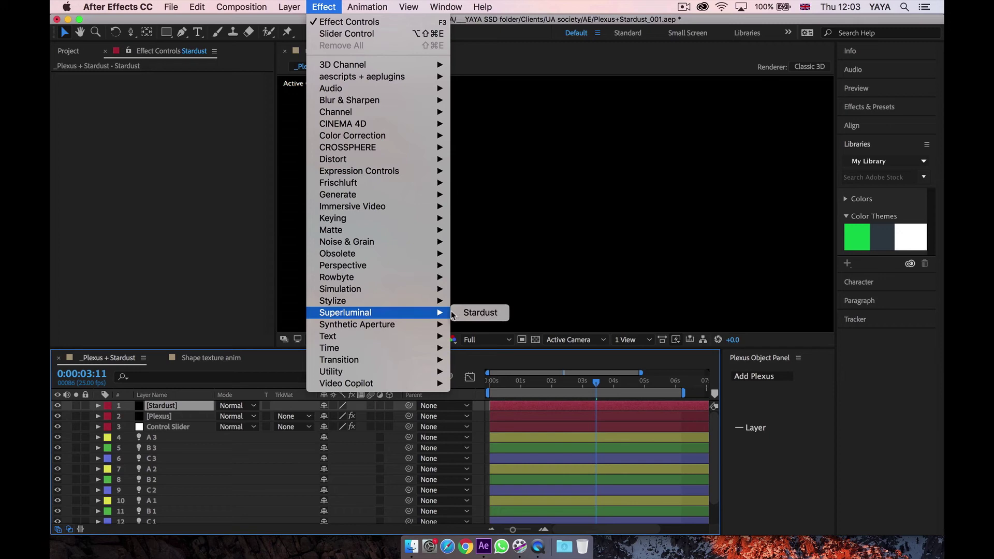
click(479, 313)
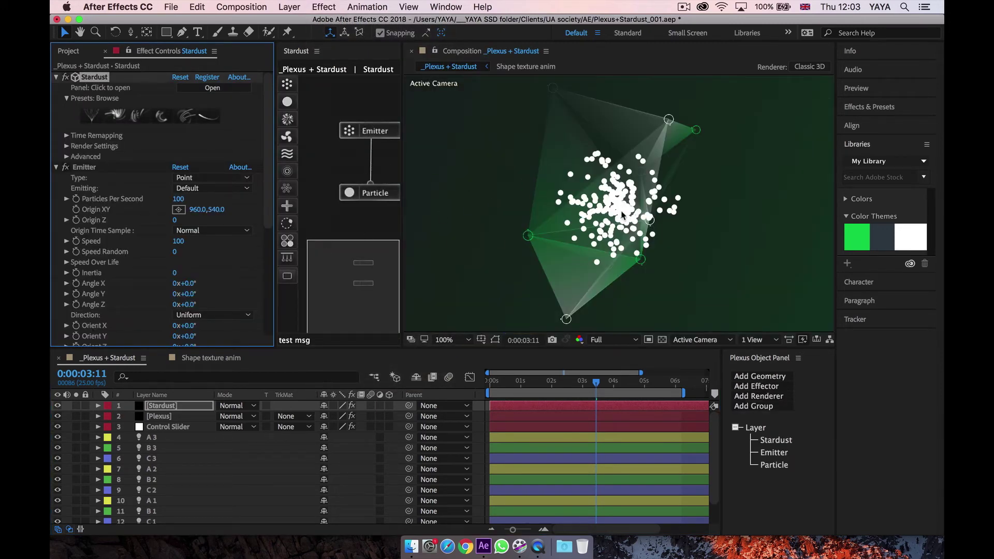
Step: Solo the Stardust layer, preview its default particles, and move the current time to 0:00:02:06
click(73, 404)
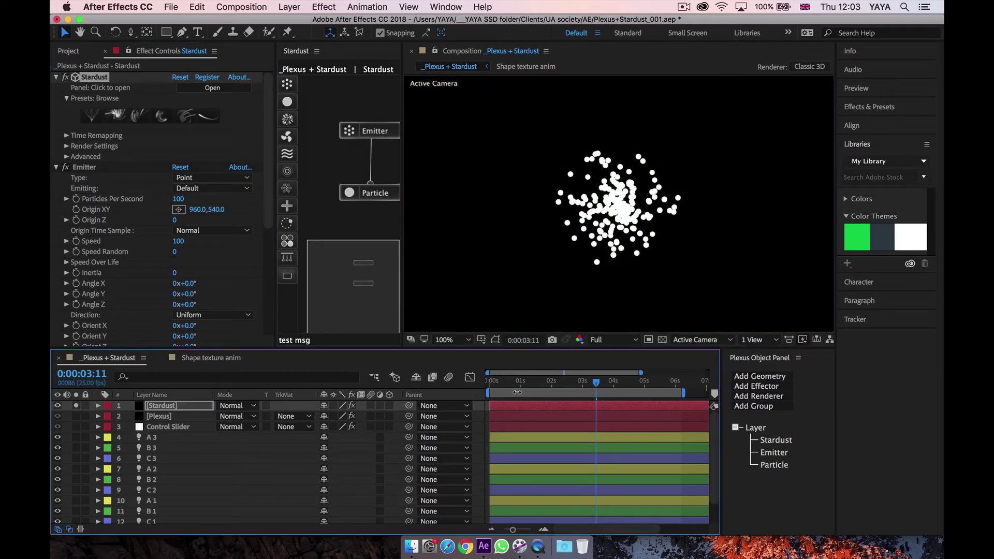
key(space)
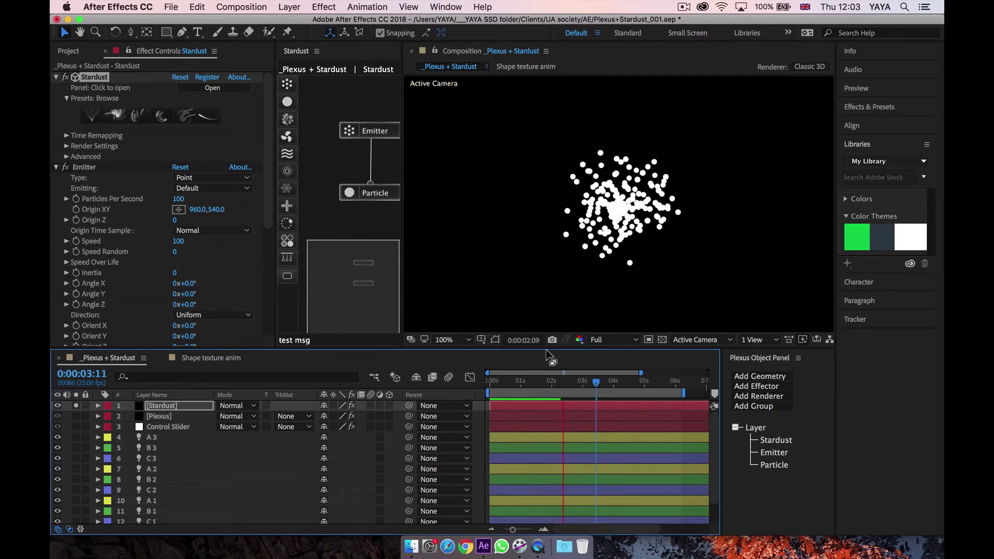
click(559, 383)
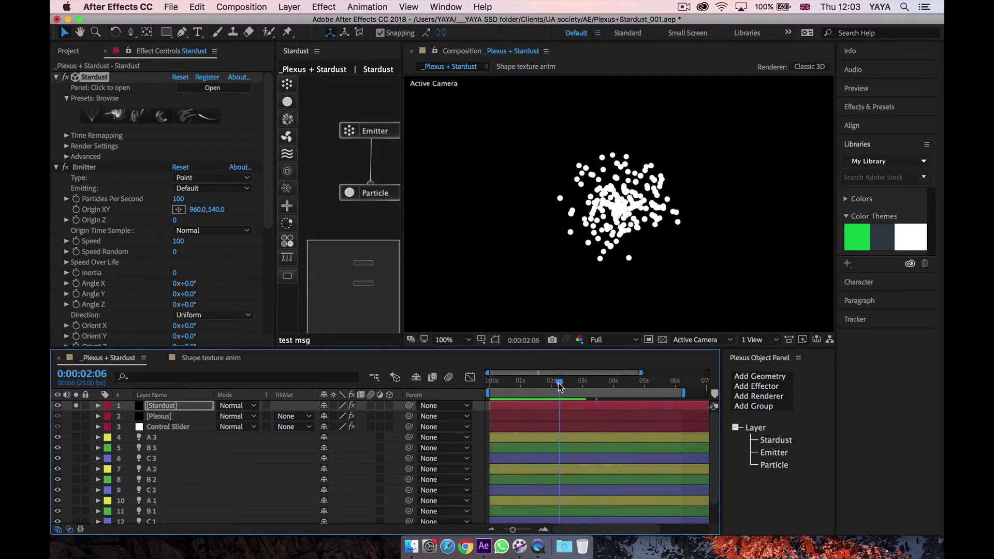
Step: Set the Stardust Emitter's Type to Light, preview the particles, and move the current time to 0:00:02:17
click(370, 130)
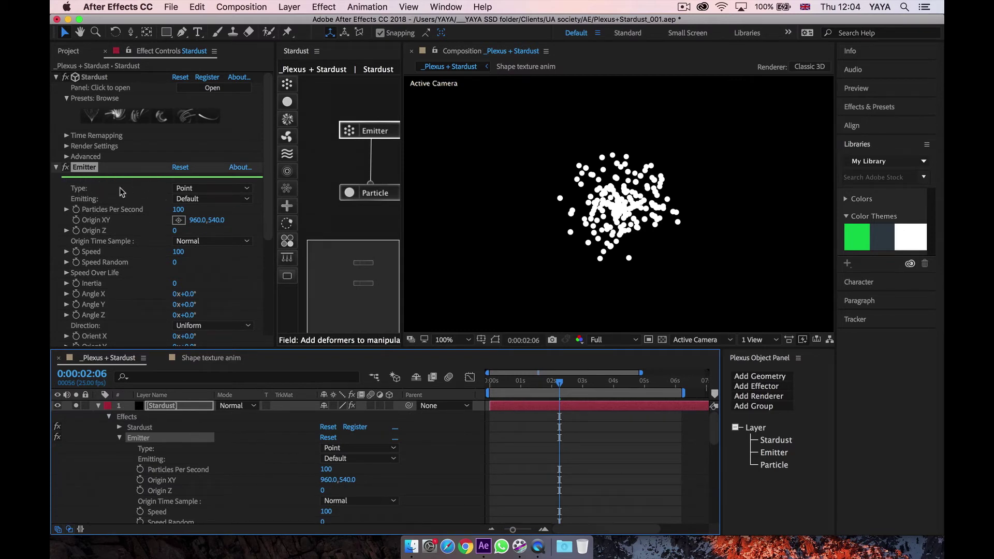
scroll(125, 202, down, 3)
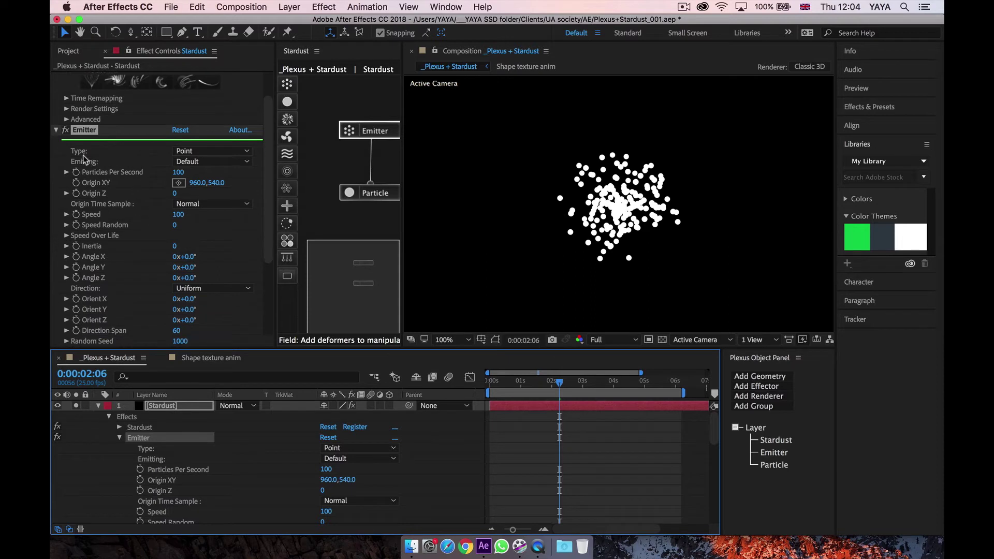
click(204, 152)
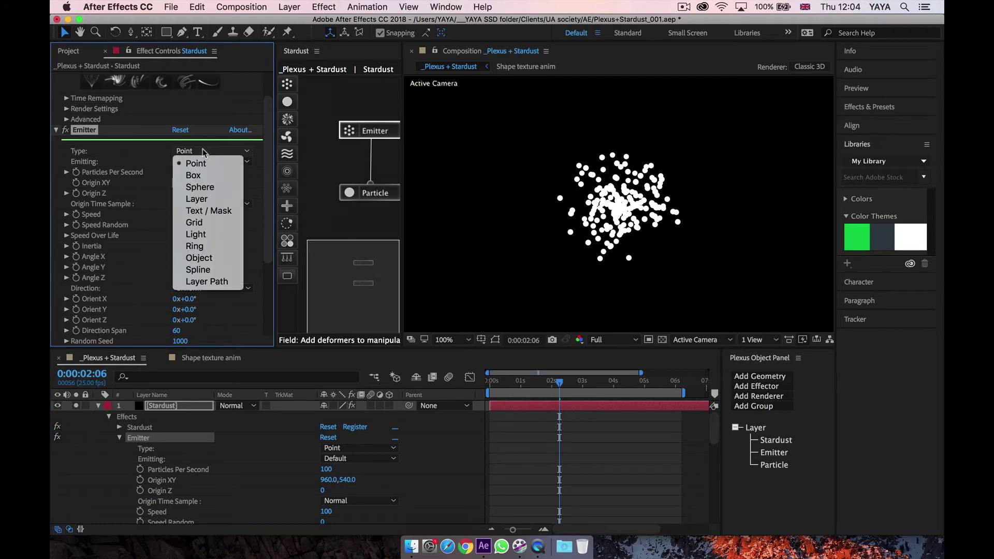
click(204, 233)
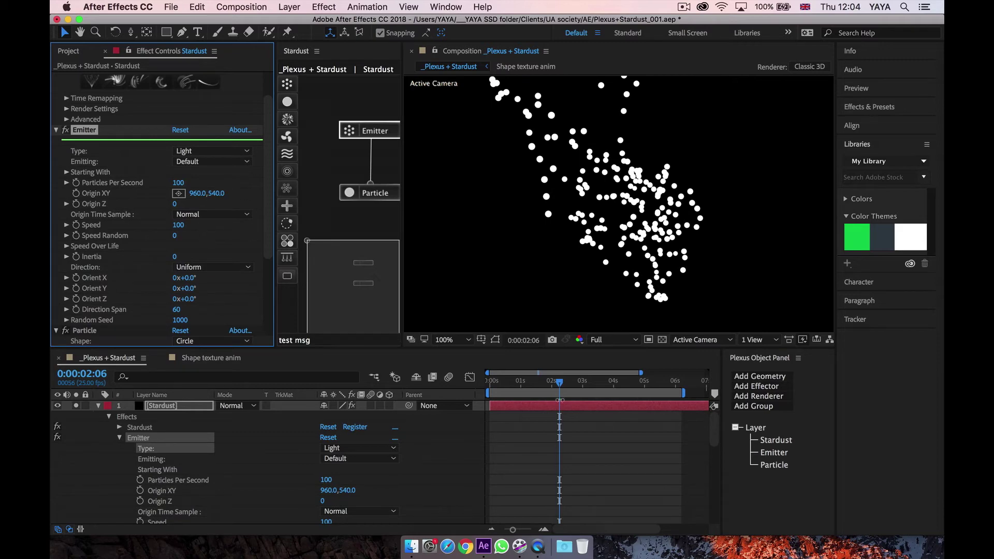
key(space)
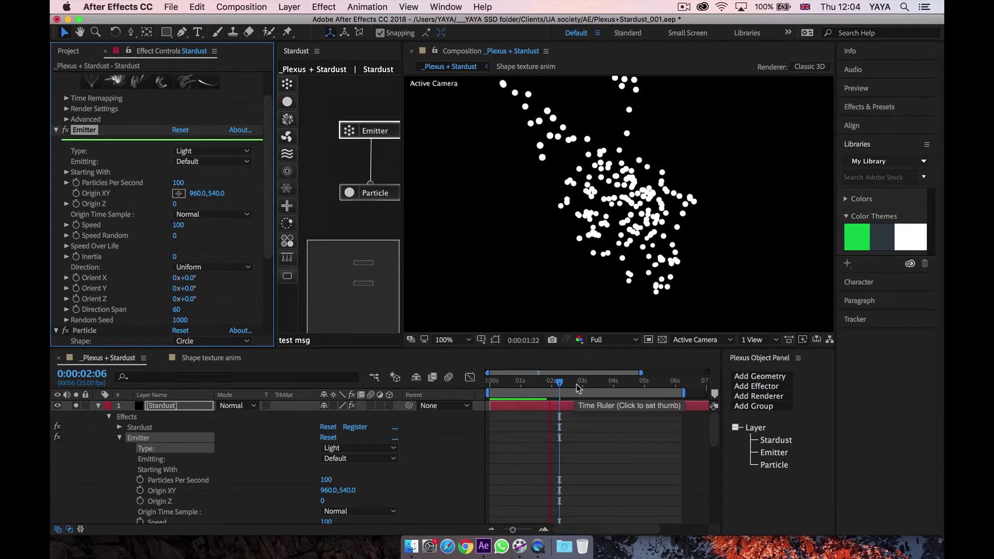
click(571, 386)
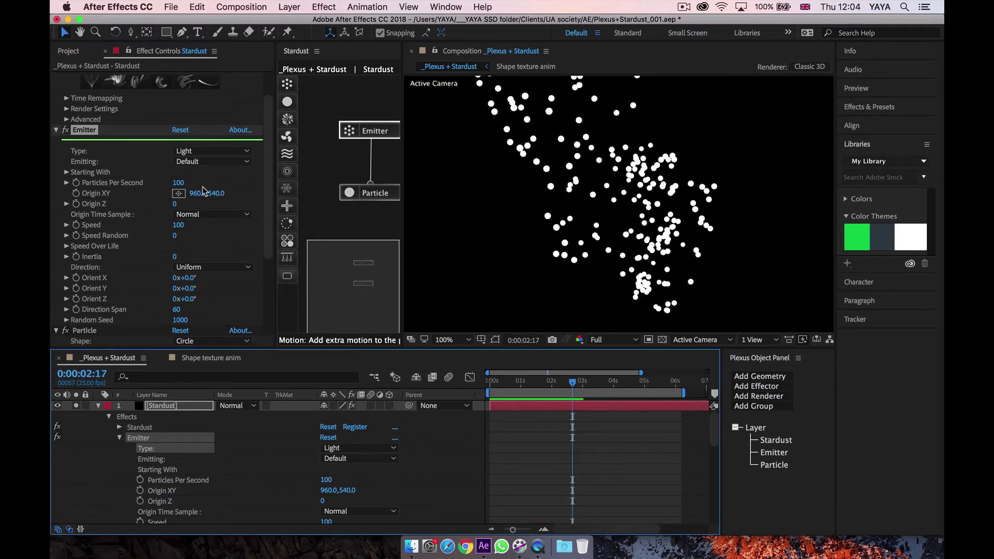
Step: Set the Emitter's Speed to 0, preview the light trails, and move the current time to 0:00:03:01
click(182, 225)
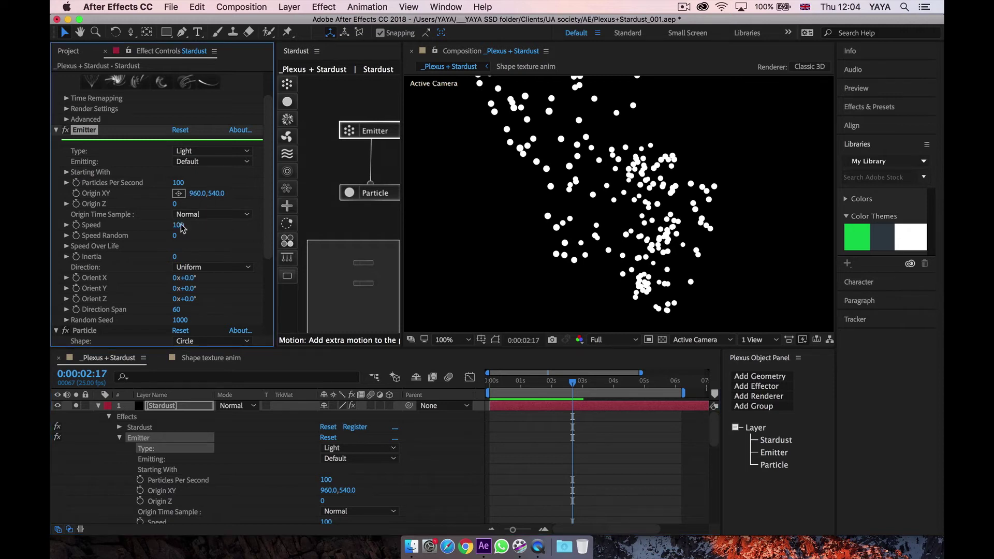
text(0)
key(Return)
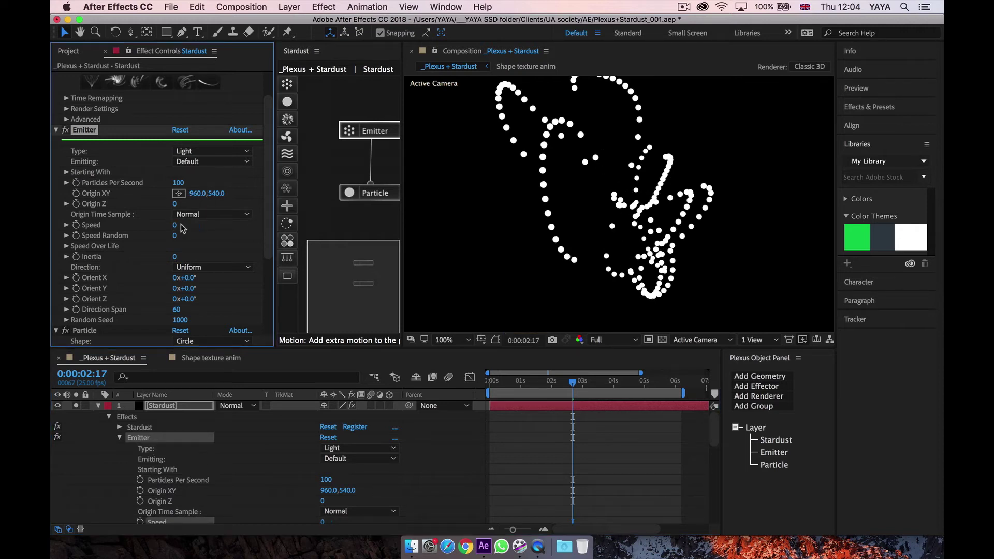
key(space)
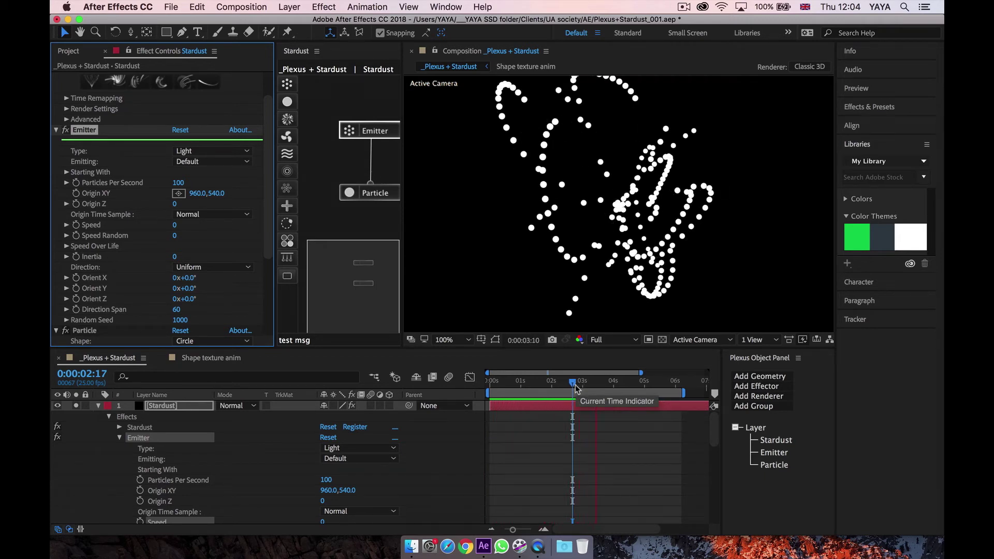
click(576, 387)
drag(576, 388, 583, 387)
Step: Set the Emitter's Particles Per Second to 700 and its Direction Span to 0
click(178, 183)
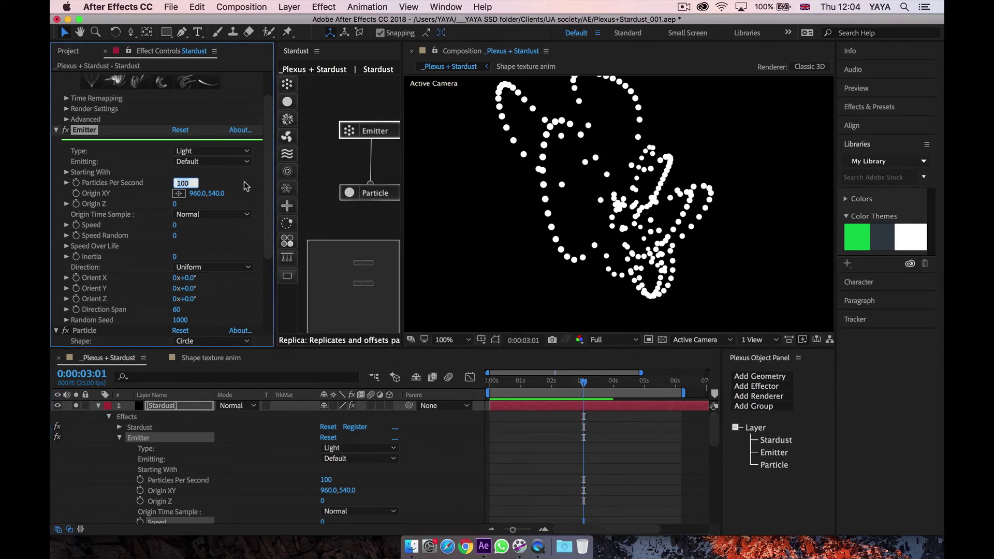
text(700)
key(Return)
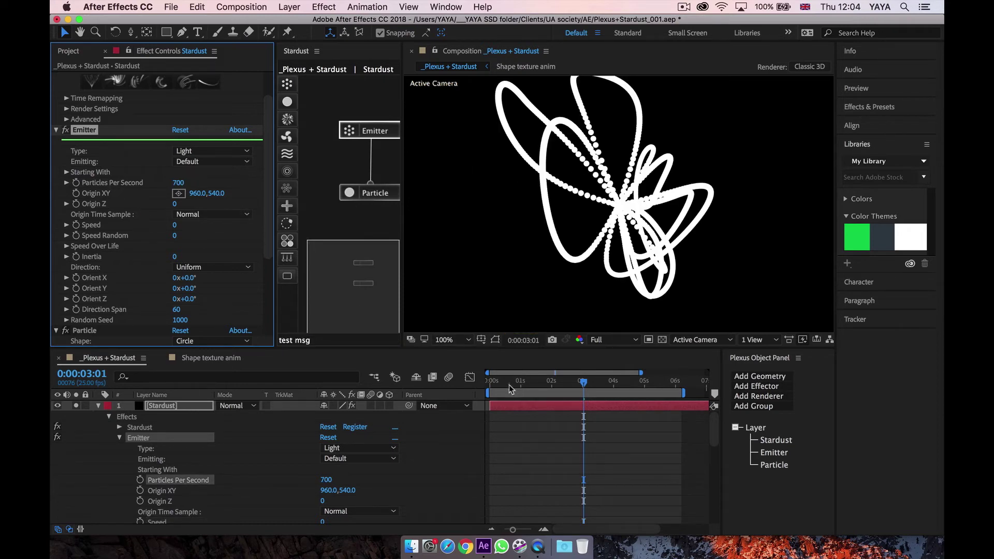
scroll(153, 246, down, 2)
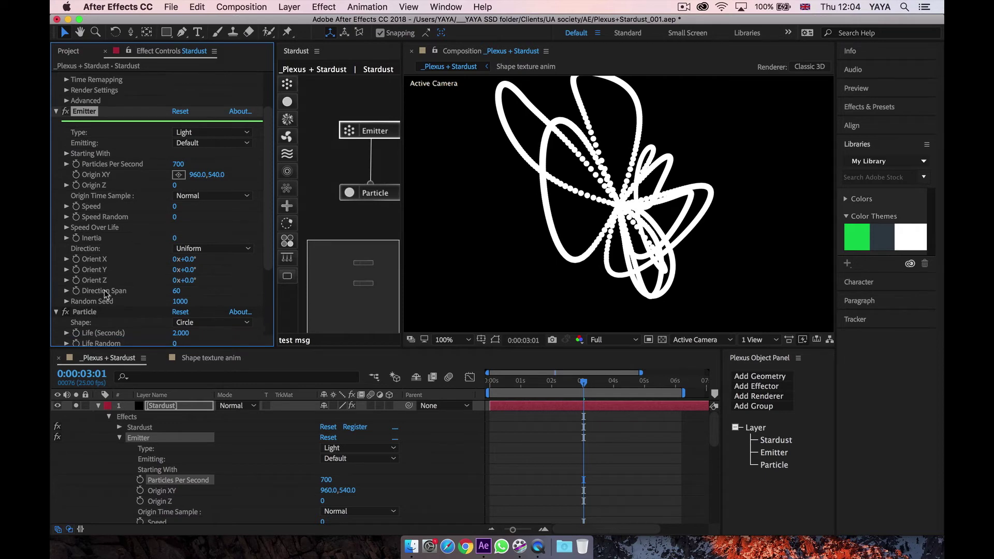
click(176, 292)
text(0)
key(Return)
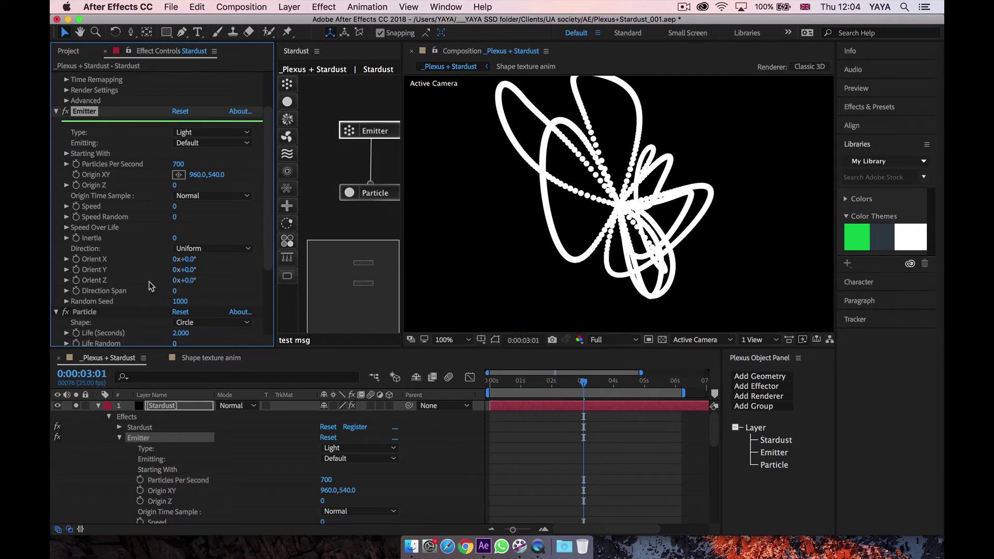
Step: Set the Stardust Particle's Life (Seconds) to 0.4
scroll(150, 286, down, 5)
scroll(150, 286, down, 1)
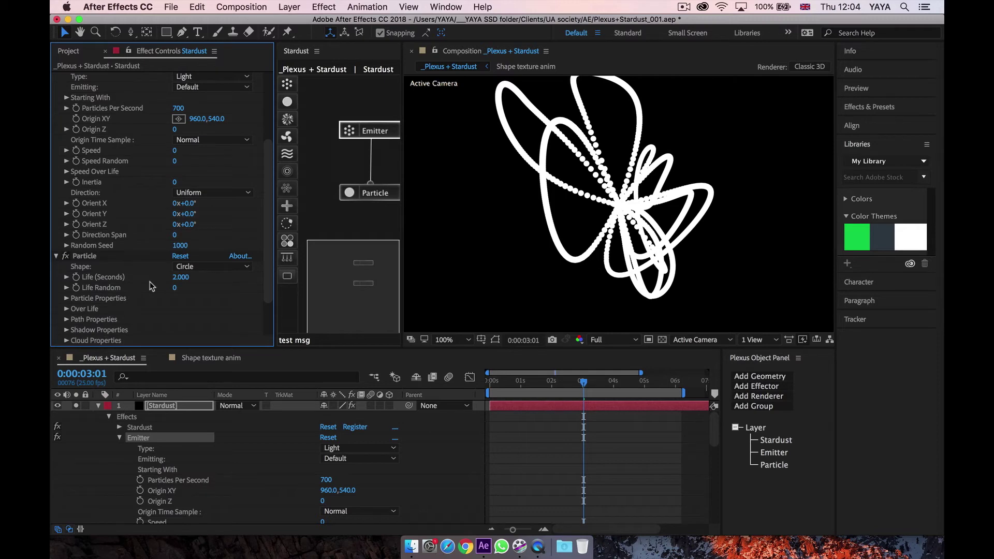
click(82, 257)
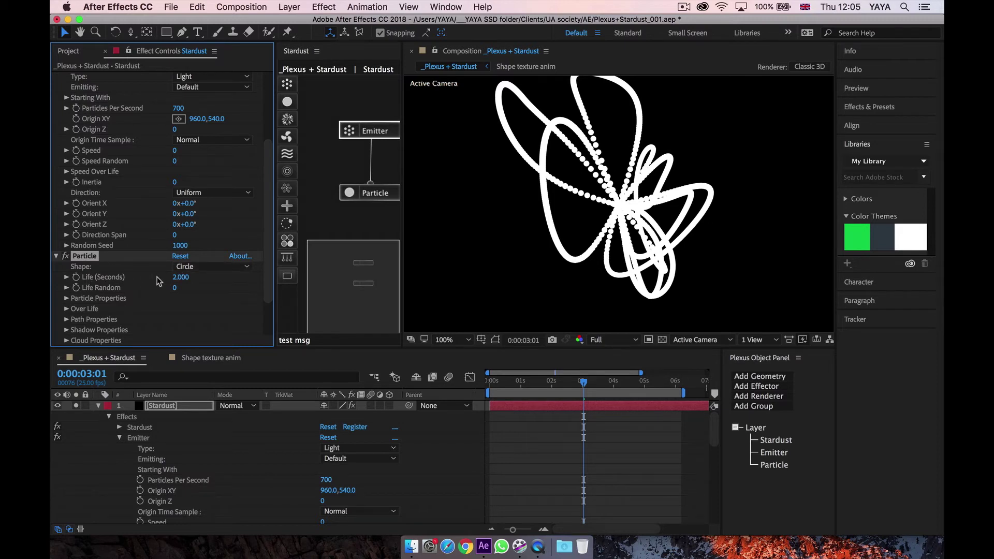
click(178, 278)
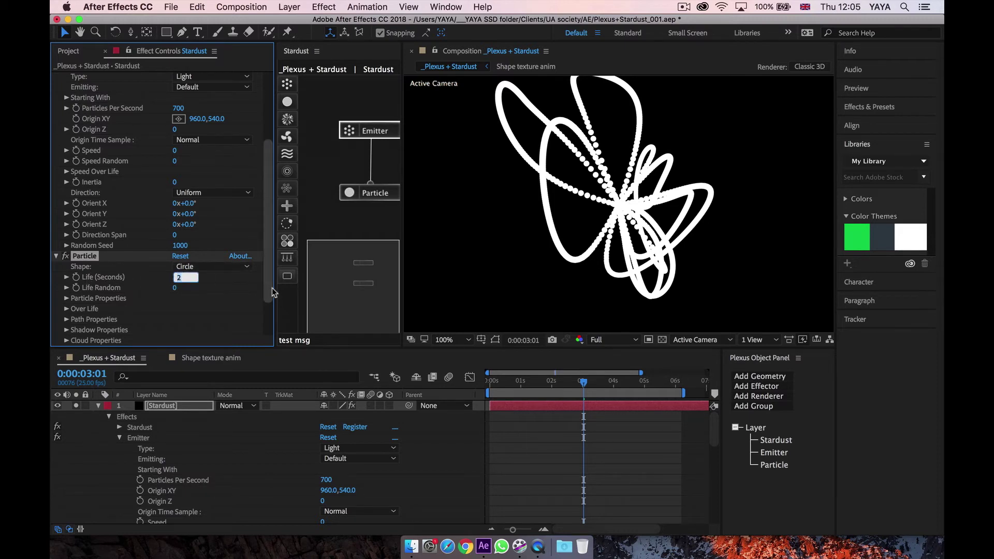
key(BackSpace)
text(.4)
key(Return)
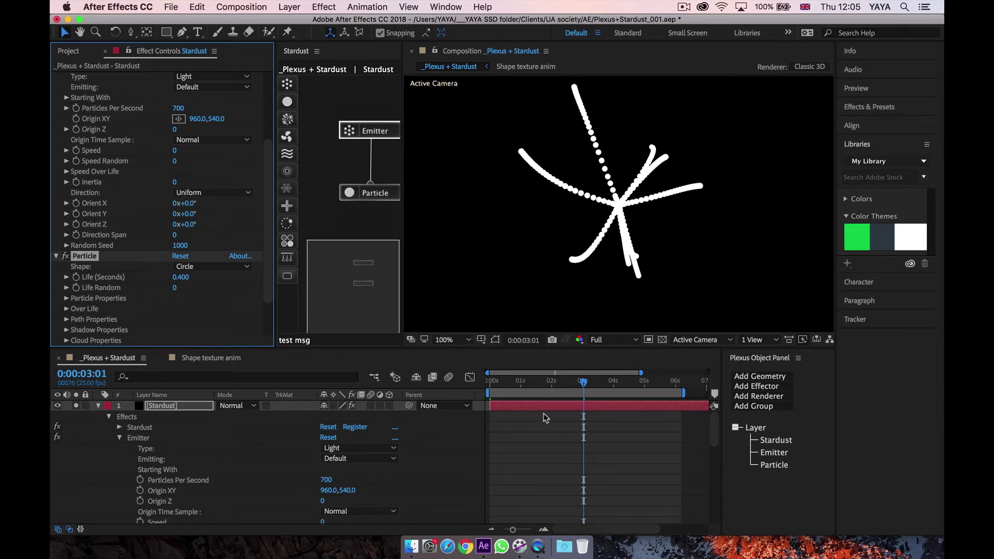
Step: Preview the shortened trails, unsolo the Stardust layer during playback, and move the current time to 0:00:02:15
key(space)
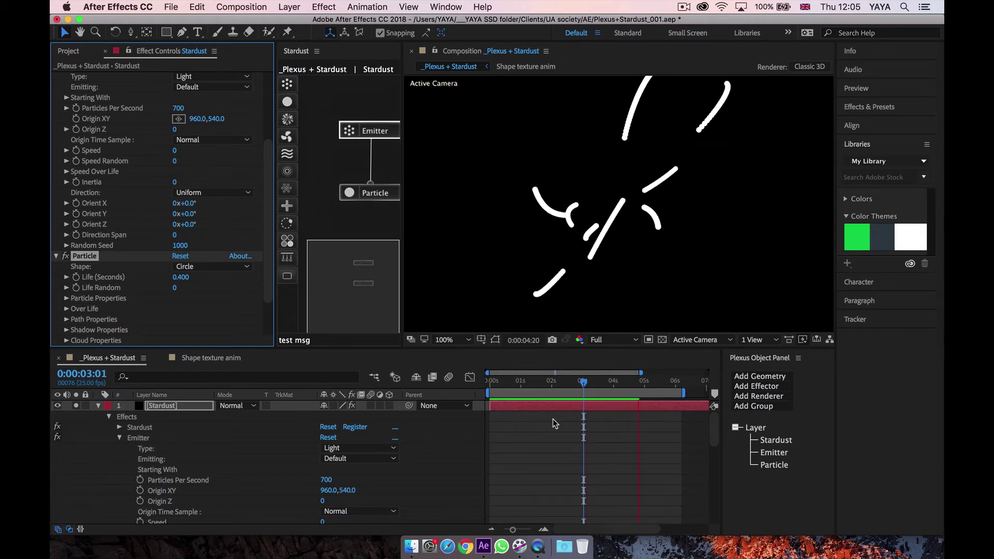
click(74, 407)
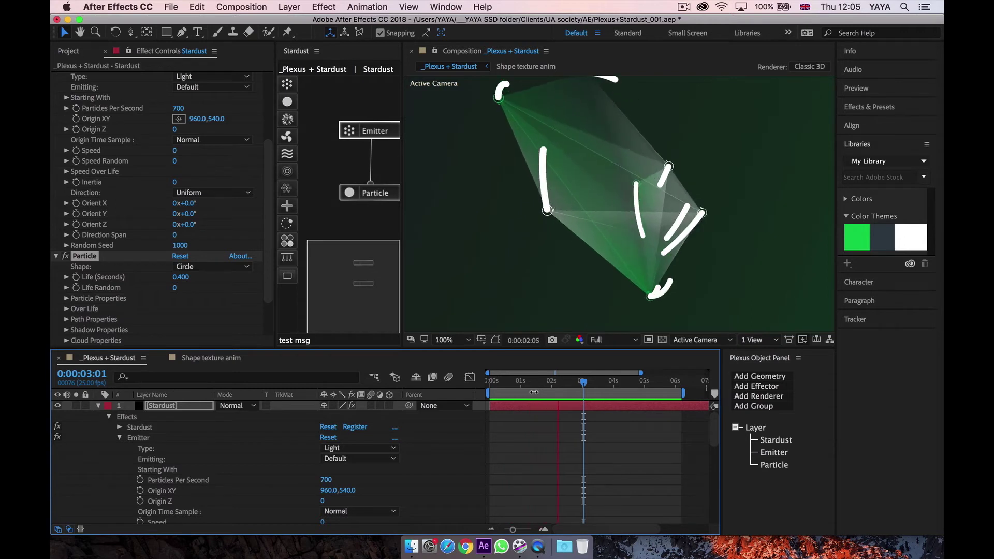
click(570, 386)
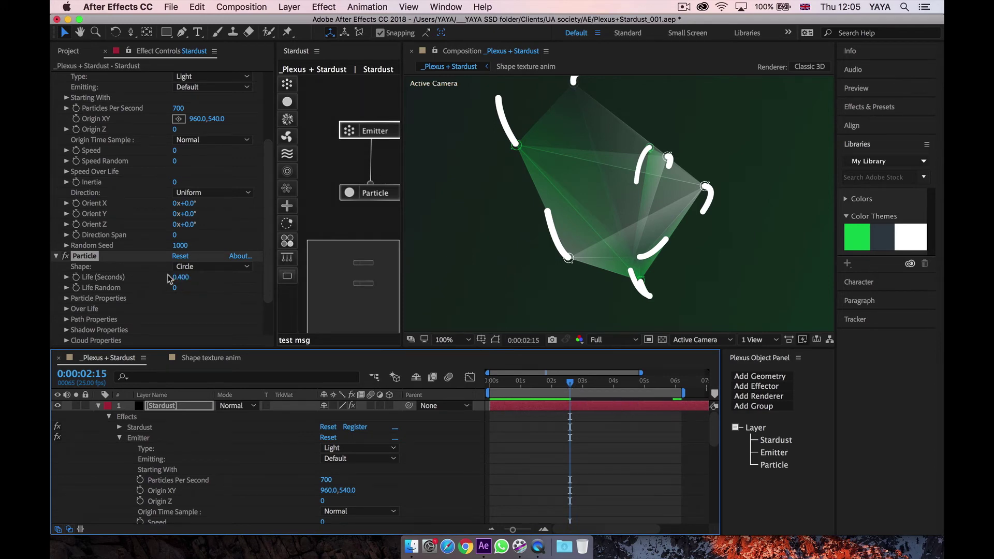
Step: Expand the Stardust Particle Properties and set Particle Color to From Source
scroll(131, 277, down, 3)
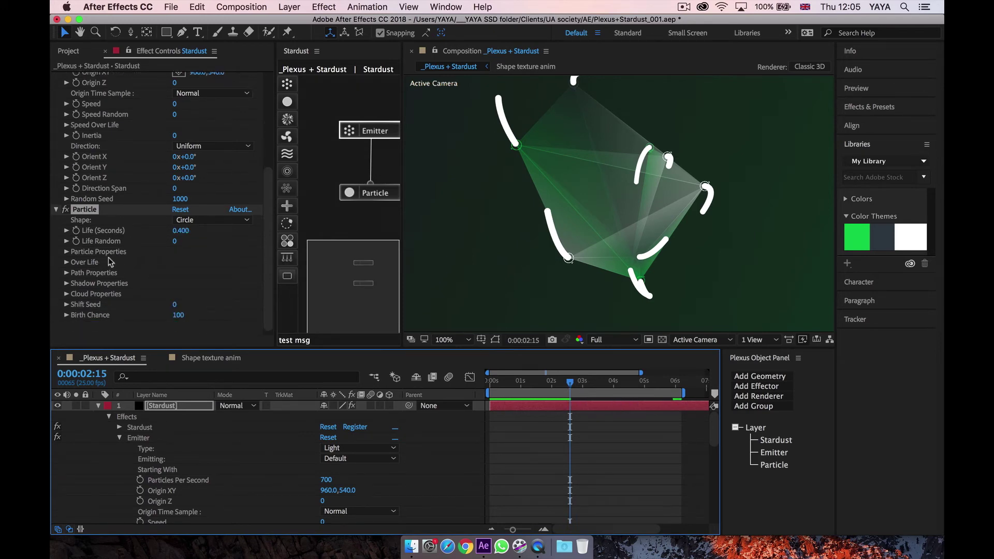
click(66, 252)
scroll(66, 253, down, 2)
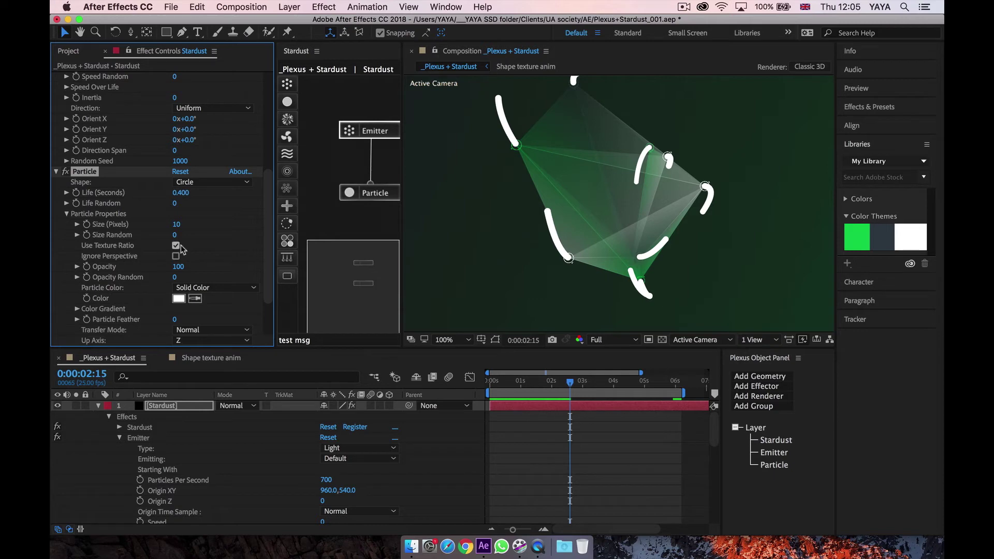
scroll(124, 248, down, 1)
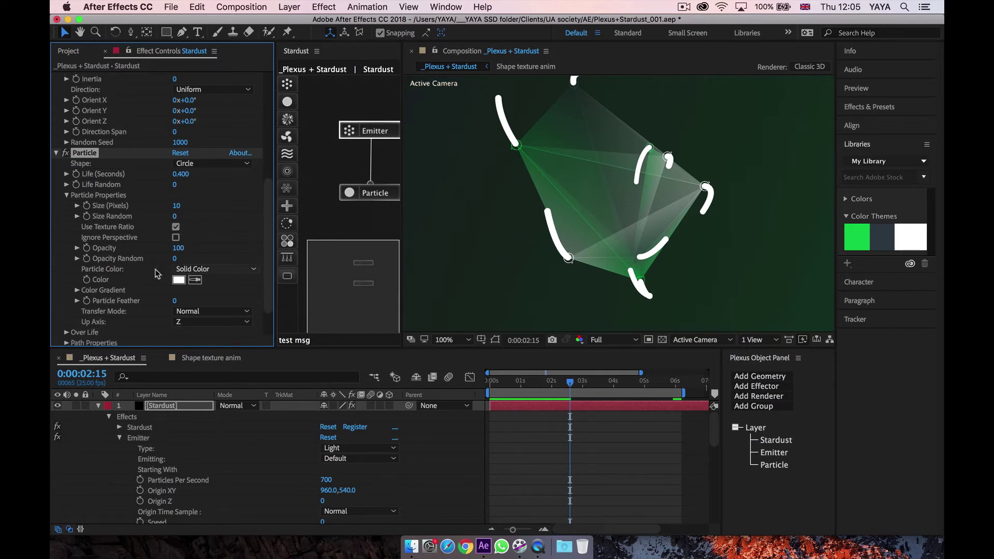
click(213, 269)
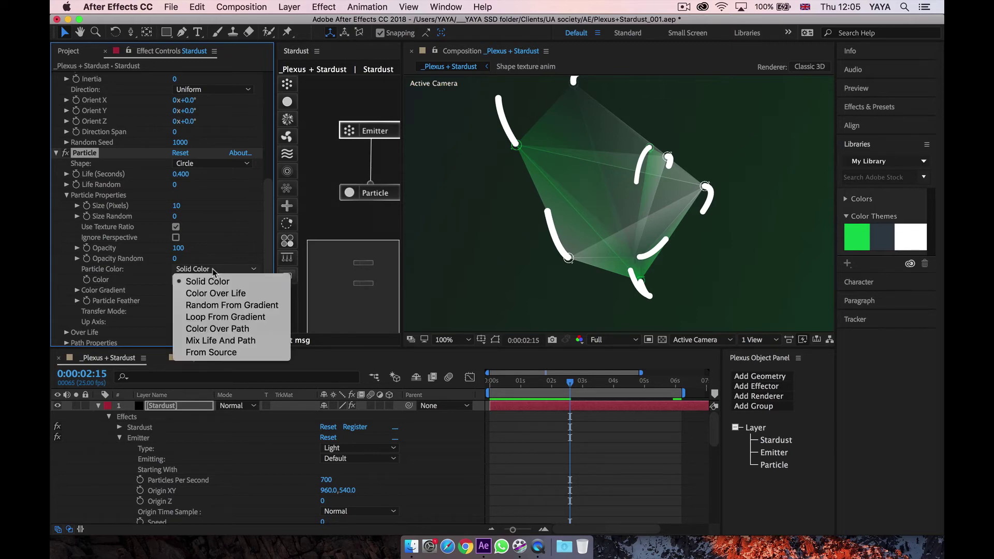
click(181, 353)
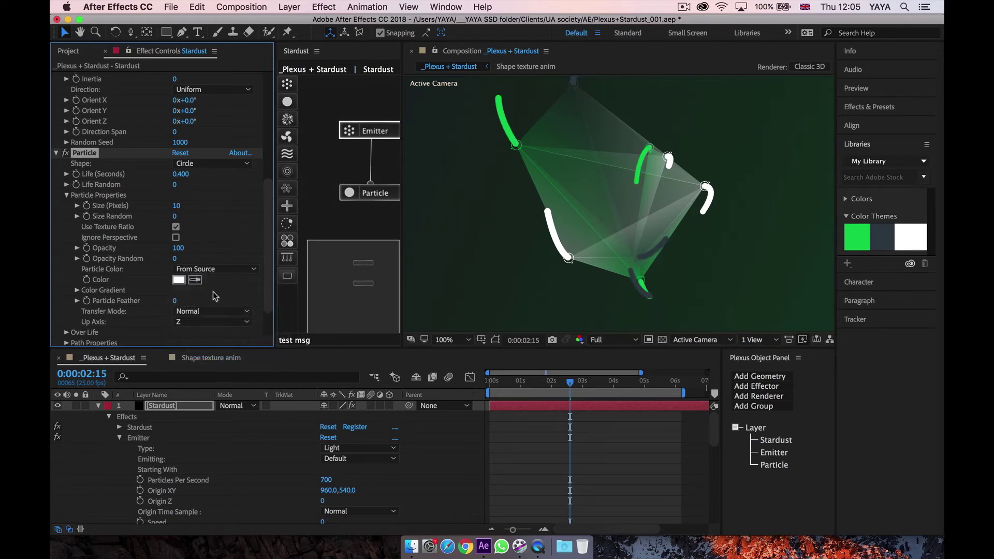
Step: Shape the Stardust Particle's Size Over Life curve to fall linearly from full size to 0 at Life 100
scroll(216, 292, down, 3)
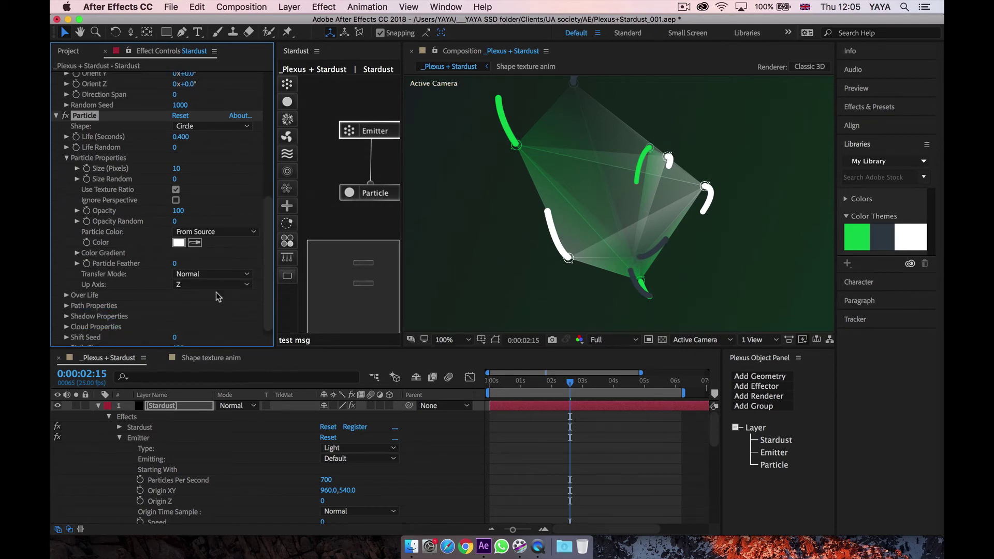
click(99, 405)
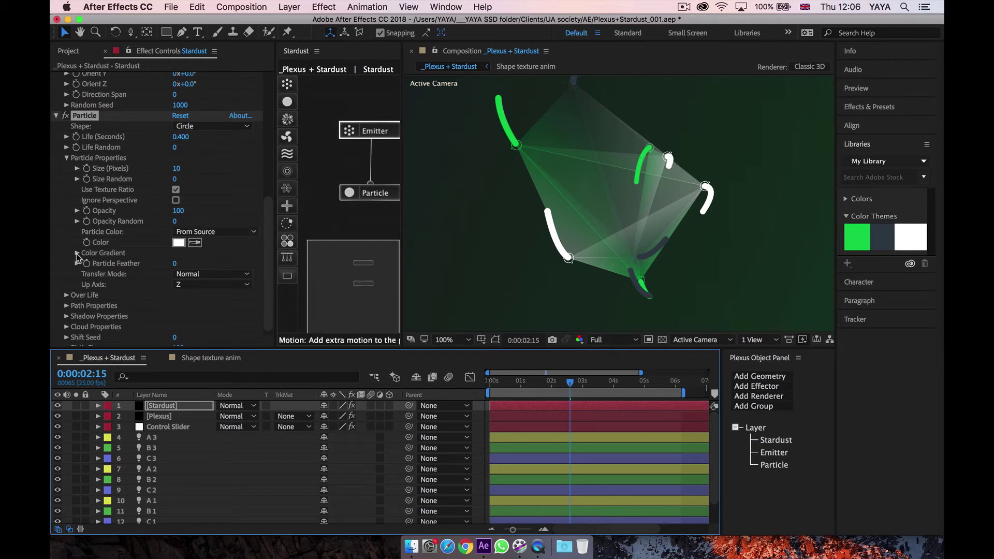
click(67, 295)
scroll(79, 290, down, 1)
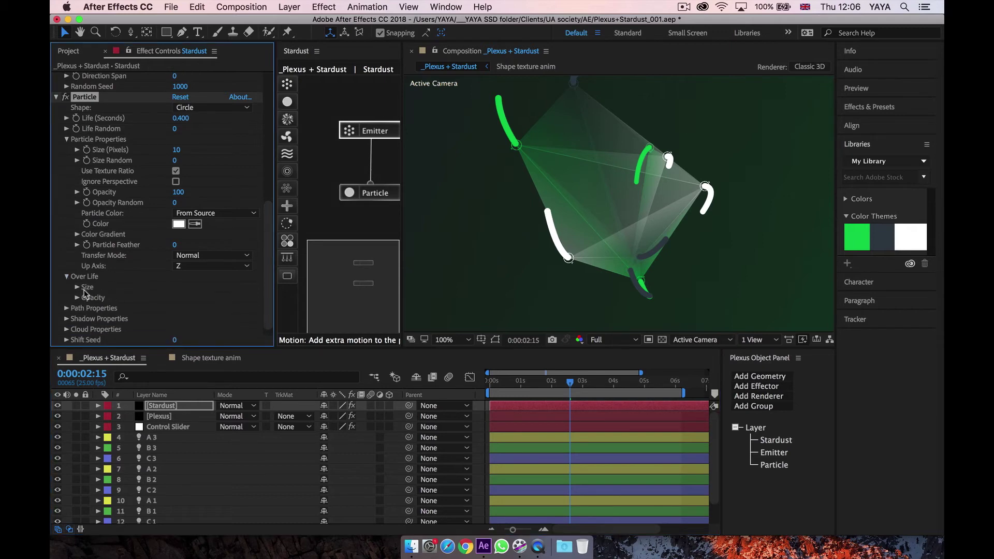
click(77, 288)
scroll(78, 289, down, 5)
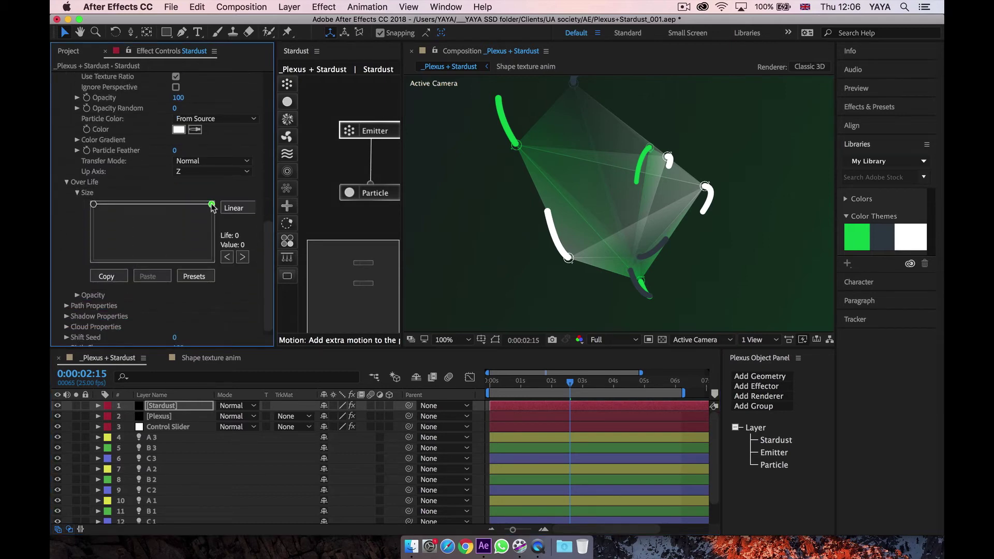
drag(228, 273, 229, 276)
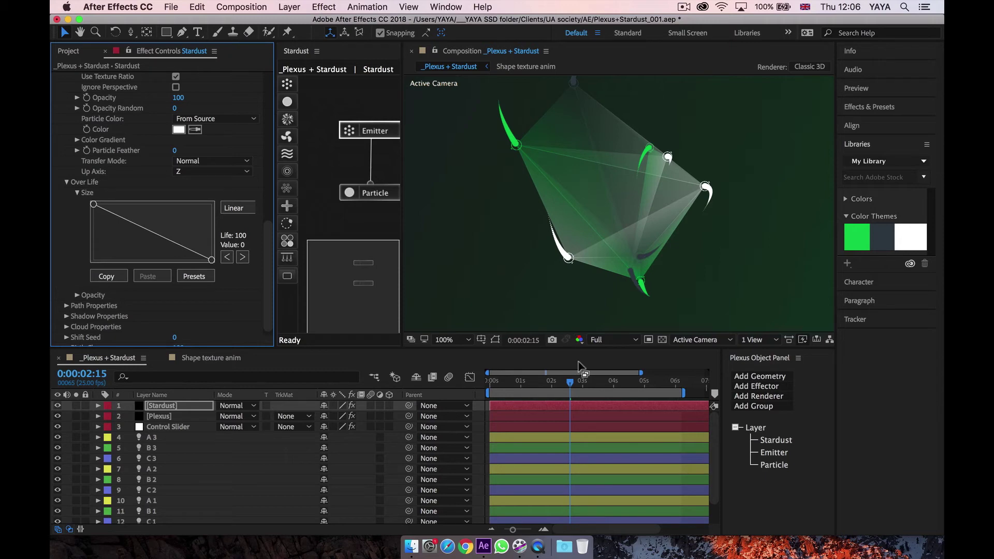
Step: Preview the tapered particle trails and move the current time to 0:00:04:15
key(space)
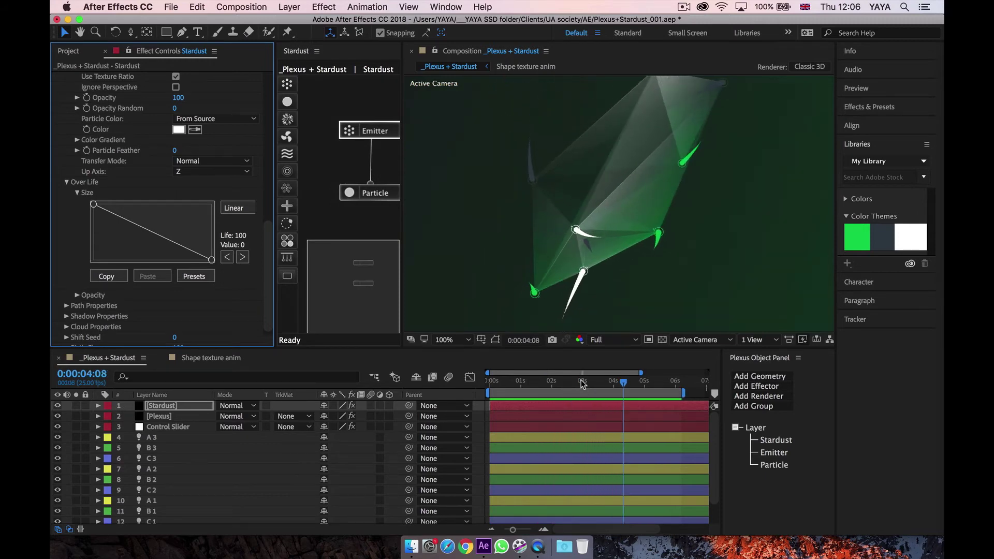
click(632, 384)
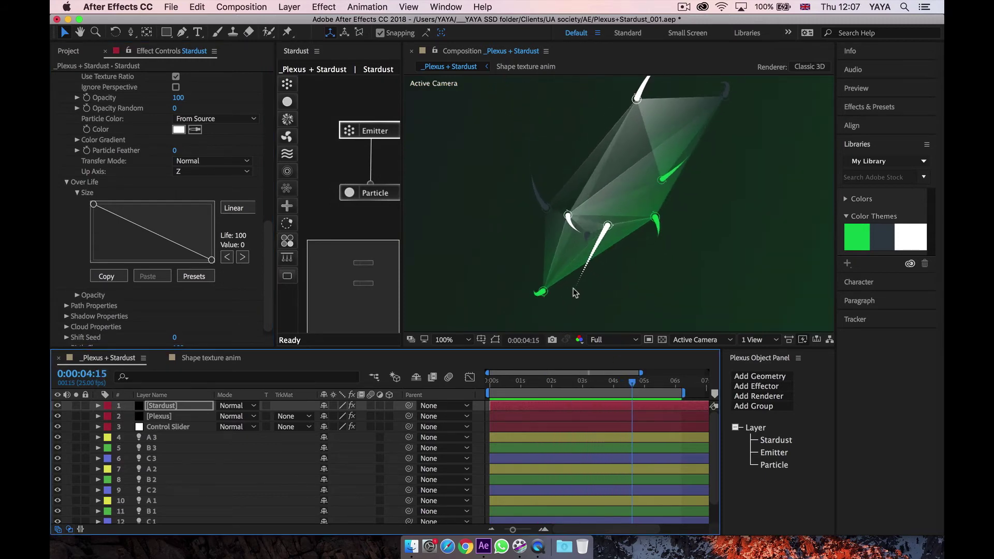
Step: Collapse the Particle settings and try the Emitter's Particles Per Second at 10000
scroll(154, 142, up, 6)
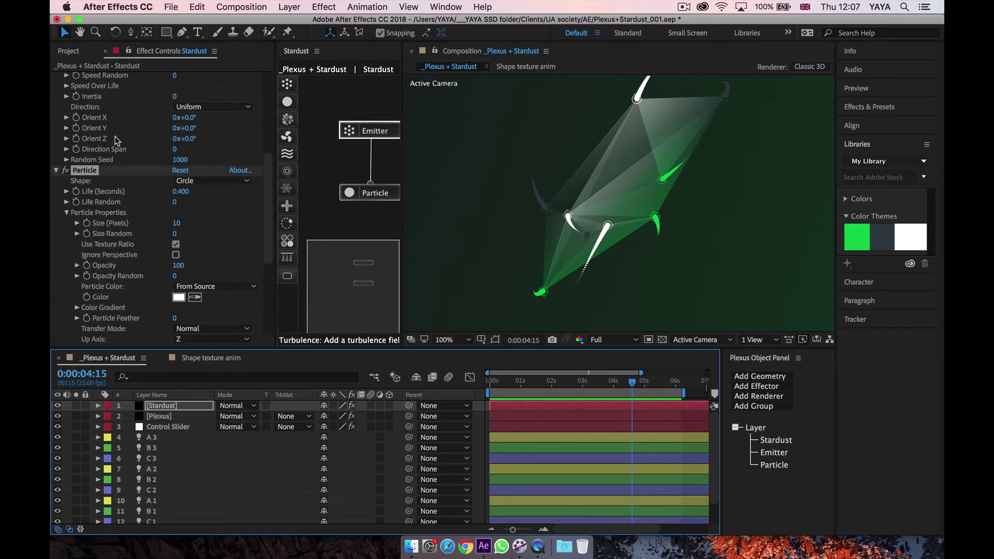
click(56, 171)
scroll(100, 161, up, 2)
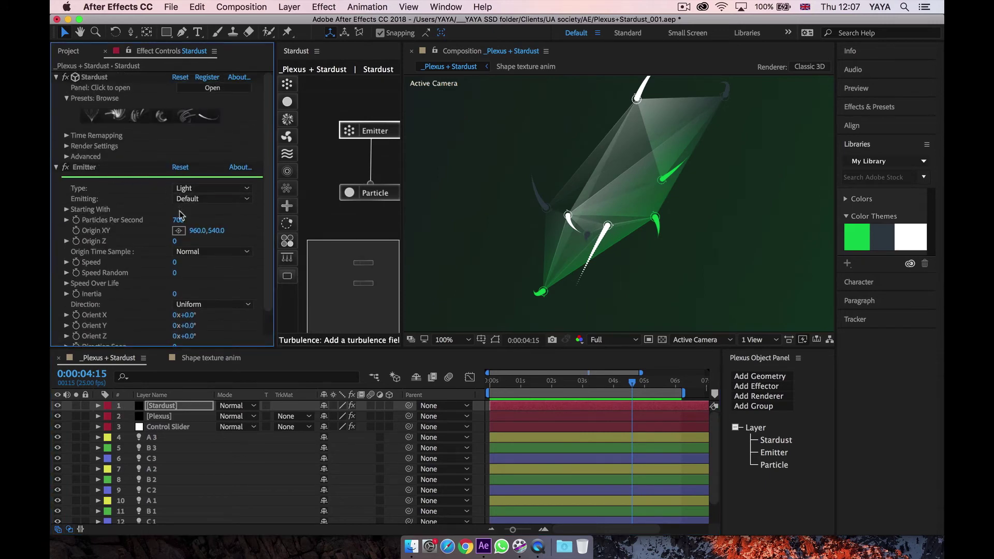
click(83, 168)
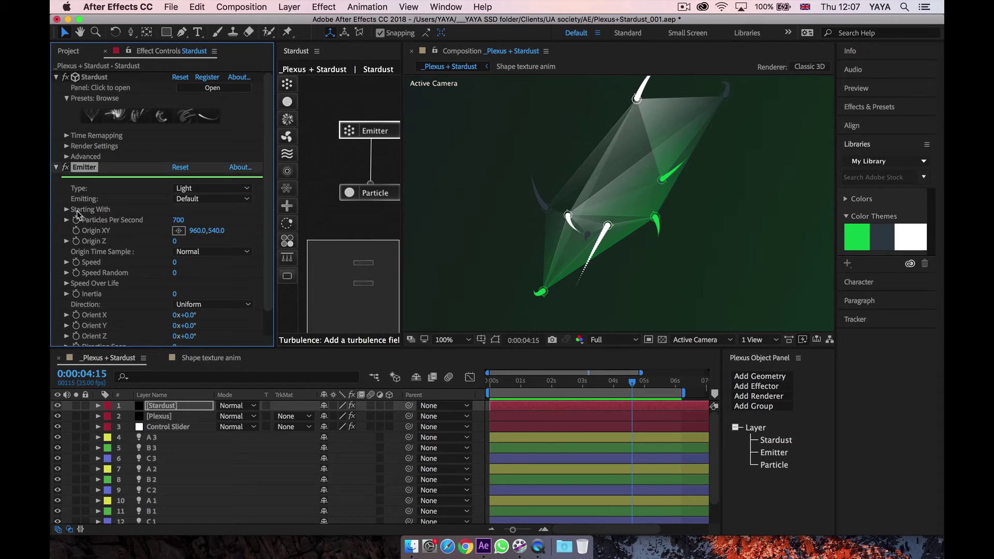
click(178, 220)
key(Return)
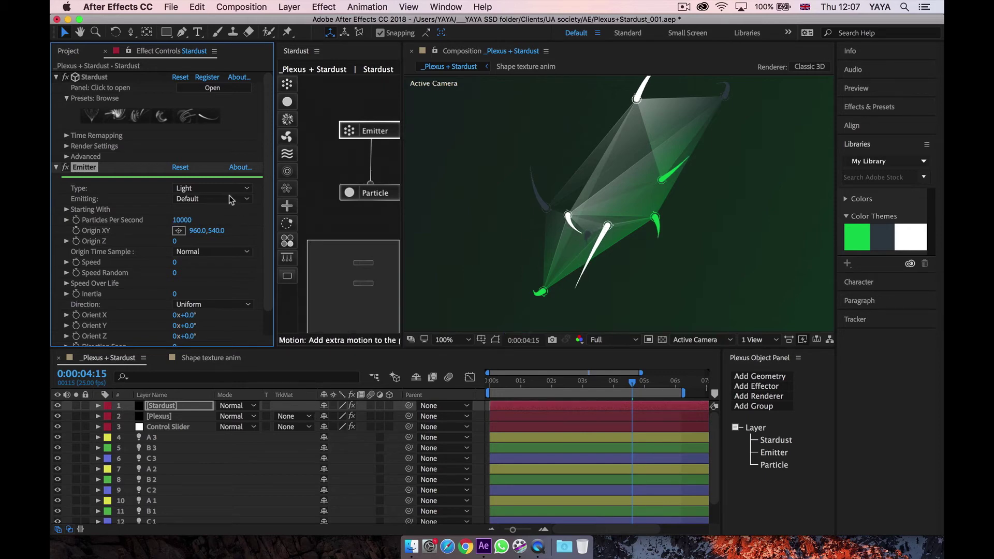
Step: Set the Emitter's Particles Per Second to 500 and save the project
click(183, 221)
text(500)
key(Return)
key(super+s)
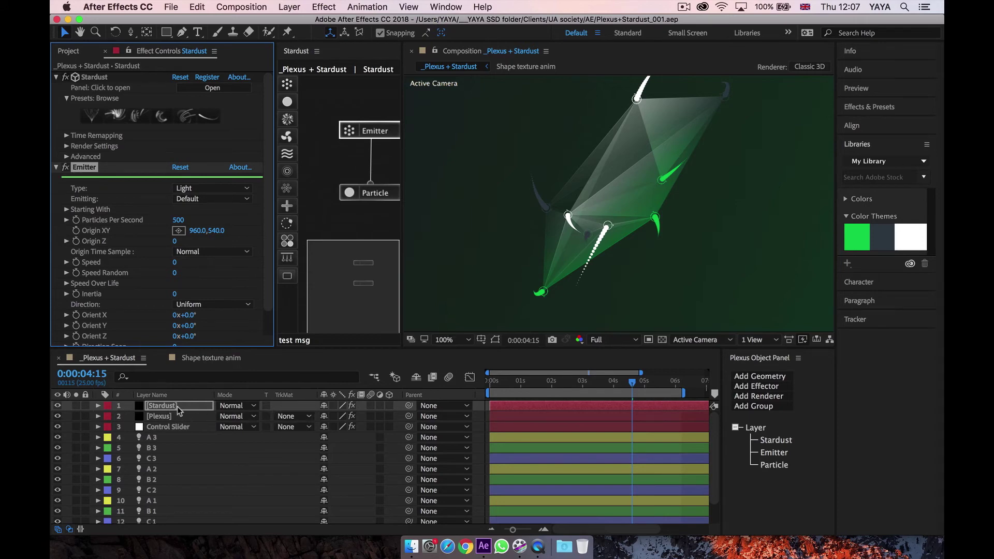
Step: Move the current time to 0:00:00:18 and set the Plexus Points Renderer's Points Size to 55
mouse_move(528, 381)
mouse_down()
mouse_move(535, 388)
mouse_move(513, 390)
mouse_up()
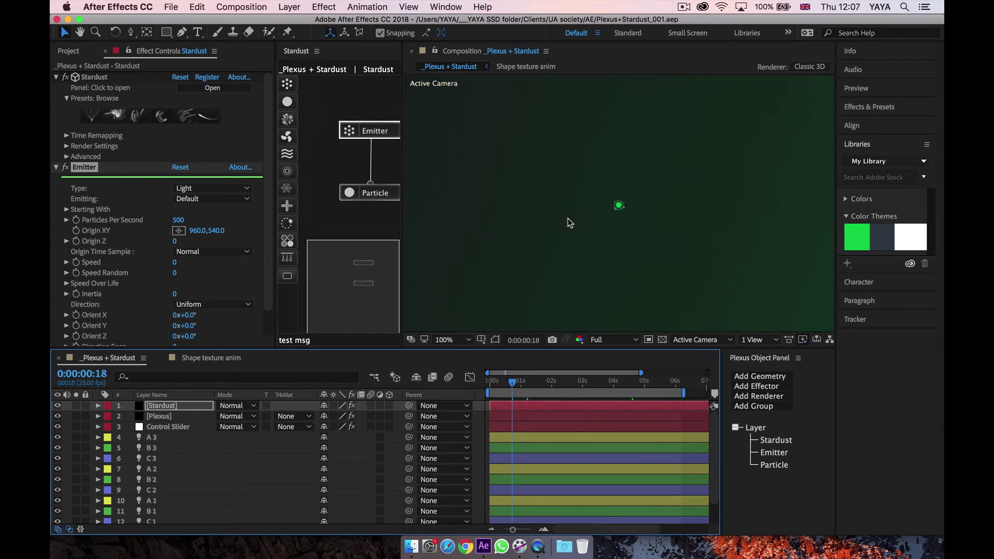
click(158, 416)
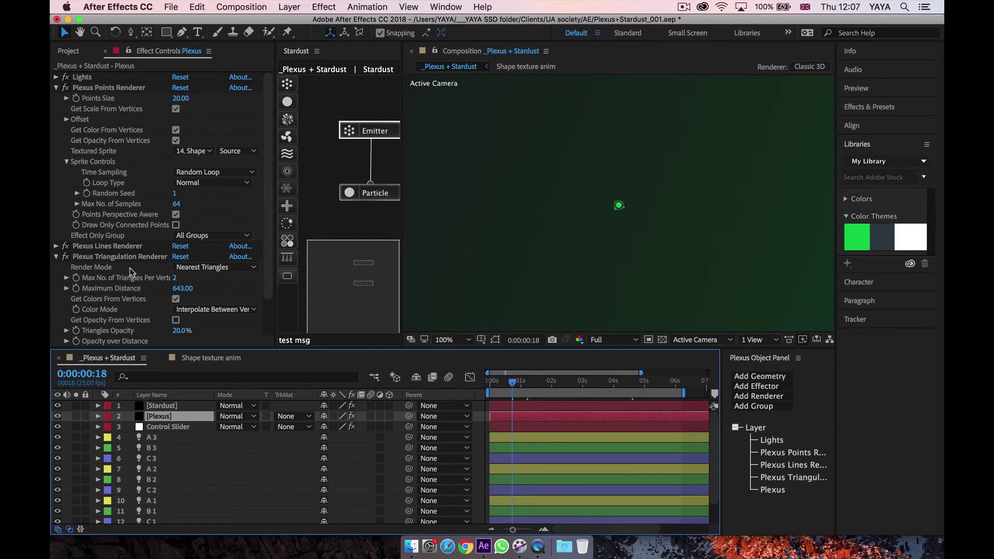
click(106, 88)
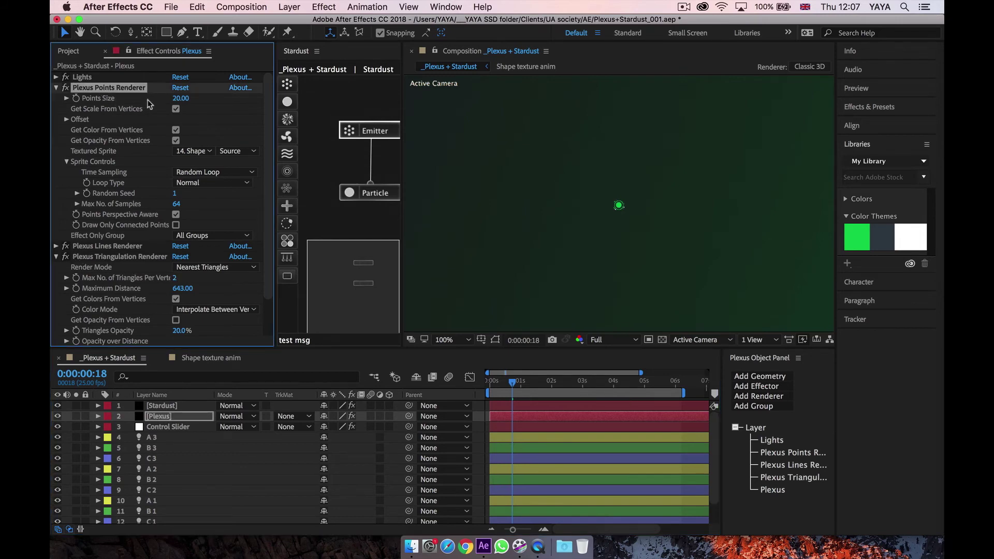
click(178, 99)
text(55)
key(Return)
Step: Try 35 for the Stardust Particle's Size (Pixels) and settle on 34
click(172, 405)
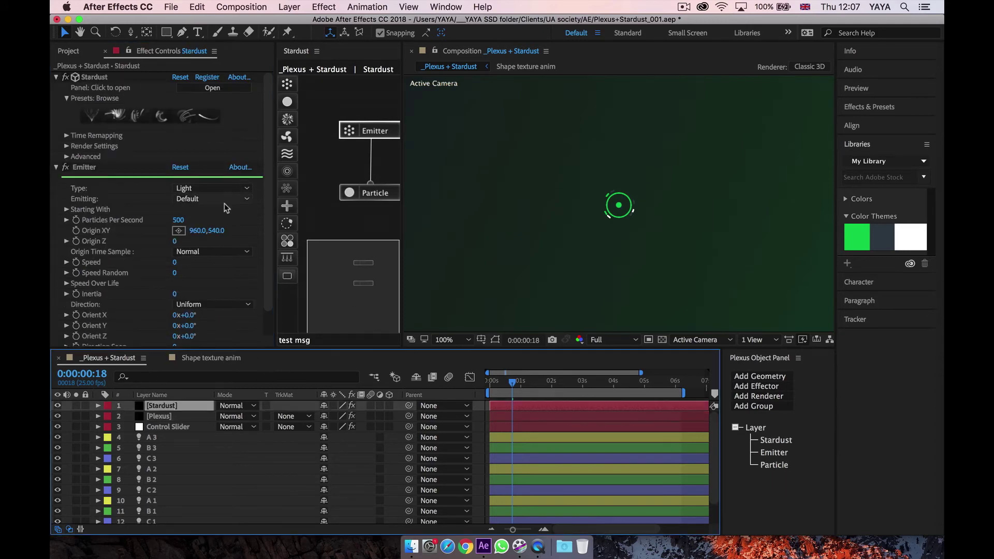
click(365, 193)
scroll(105, 319, down, 5)
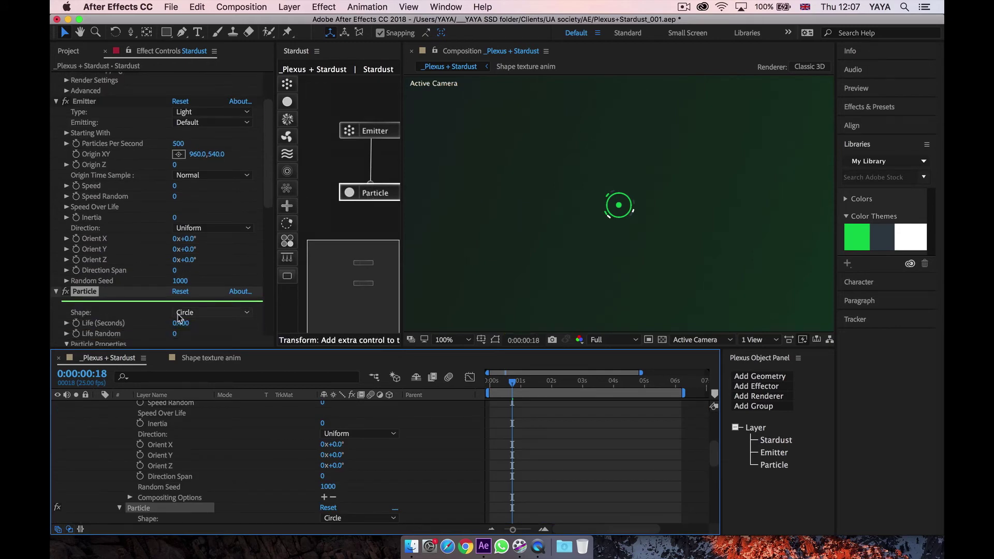
click(179, 308)
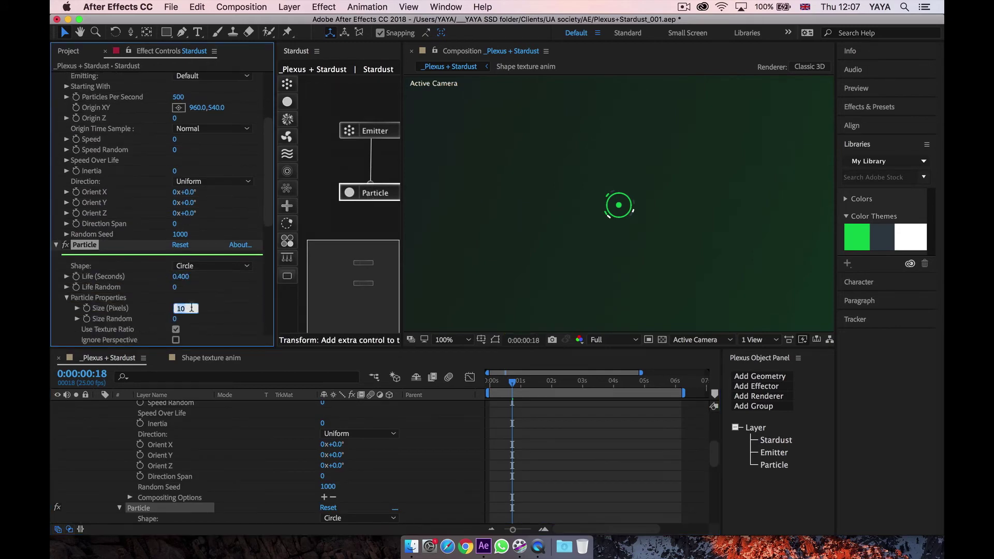
text(35)
key(Return)
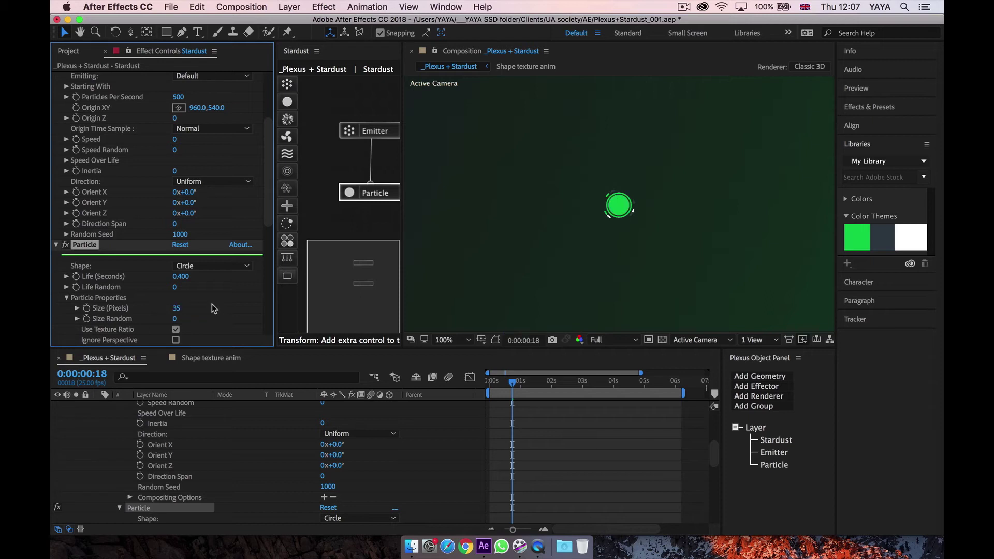
click(177, 309)
text(34)
key(Return)
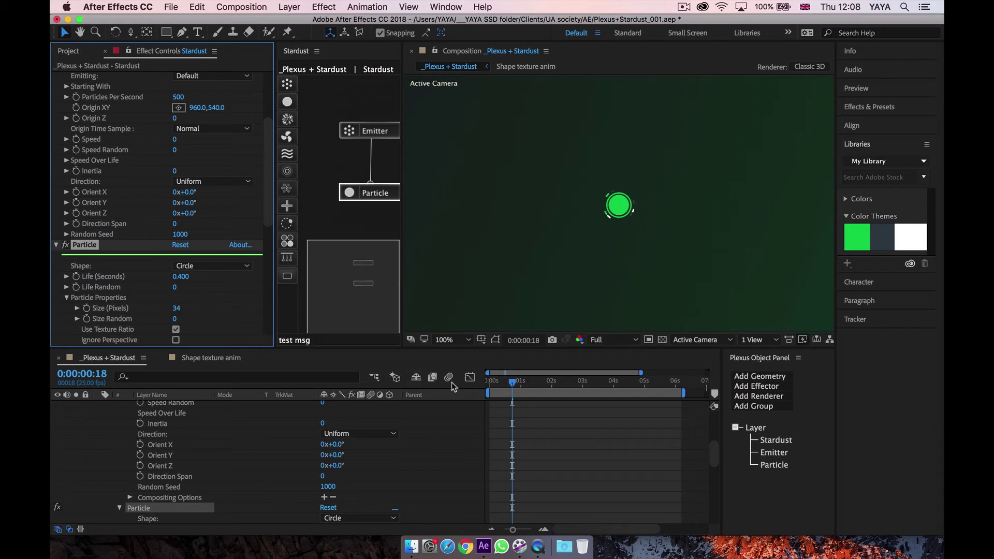
Step: Fit the whole composition in the viewer and check the enlarged trails at 0:00:02:21 and 0:00:04:14
click(533, 382)
drag(534, 384, 578, 386)
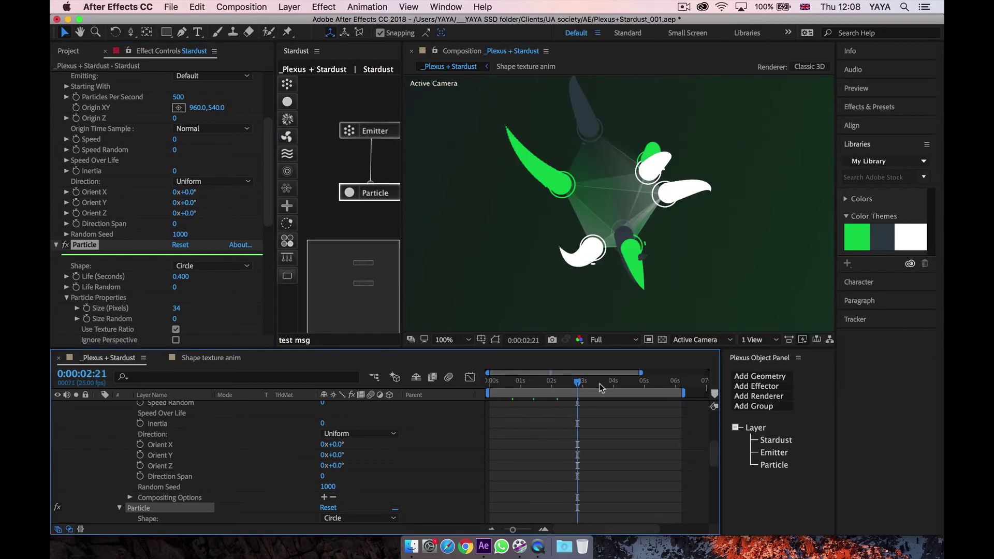
key(shift+slash)
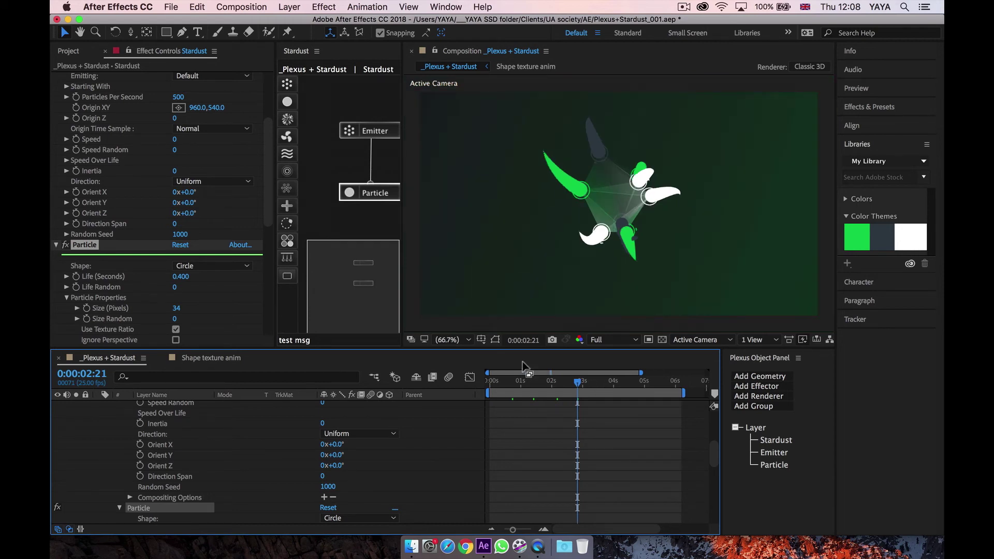
mouse_move(619, 386)
mouse_down()
mouse_move(607, 385)
mouse_move(632, 386)
mouse_up()
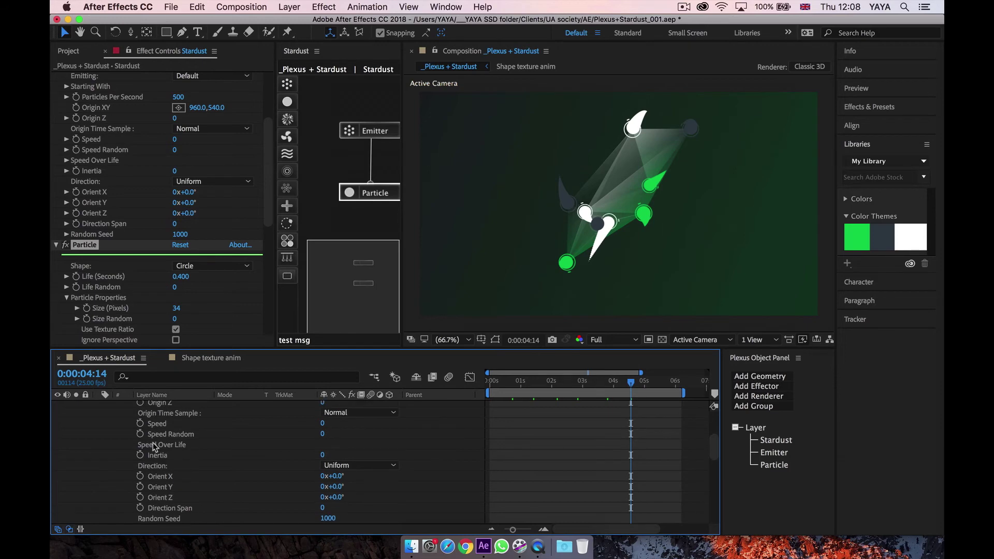
Step: Collapse the Stardust layer, mark the light layers A 3 through C 1 as shy, and hide all shy layers
scroll(153, 442, up, 5)
click(96, 405)
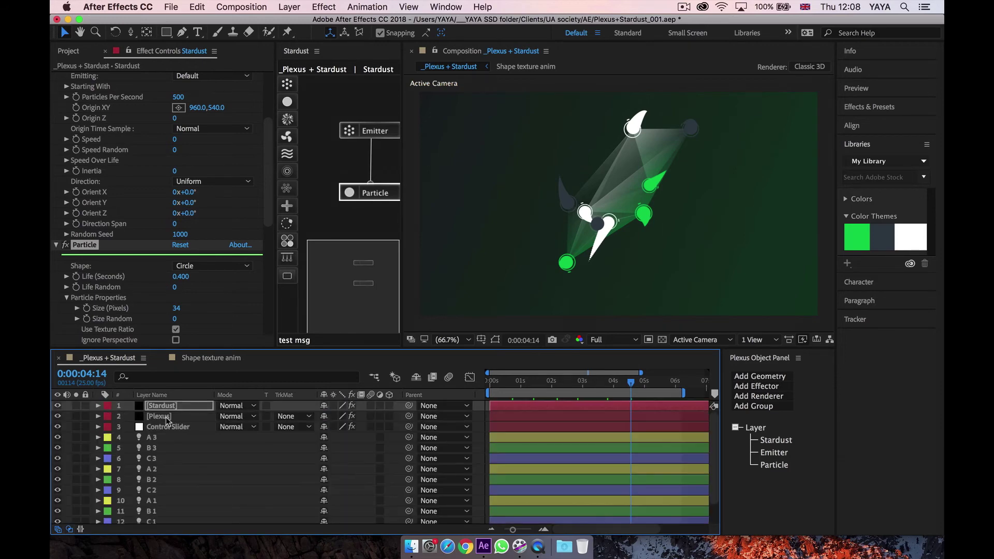
click(165, 417)
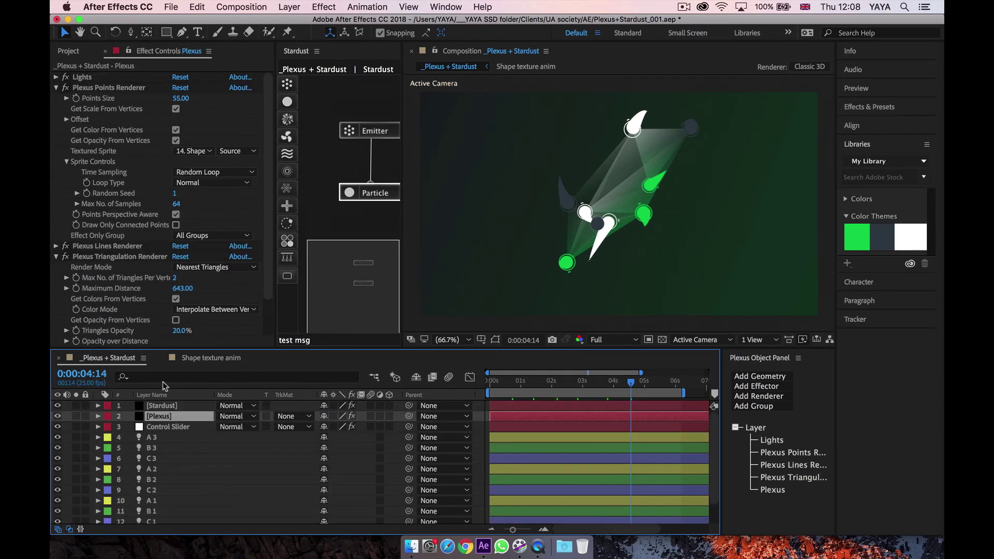
click(160, 437)
scroll(166, 451, down, 2)
shift+click(179, 492)
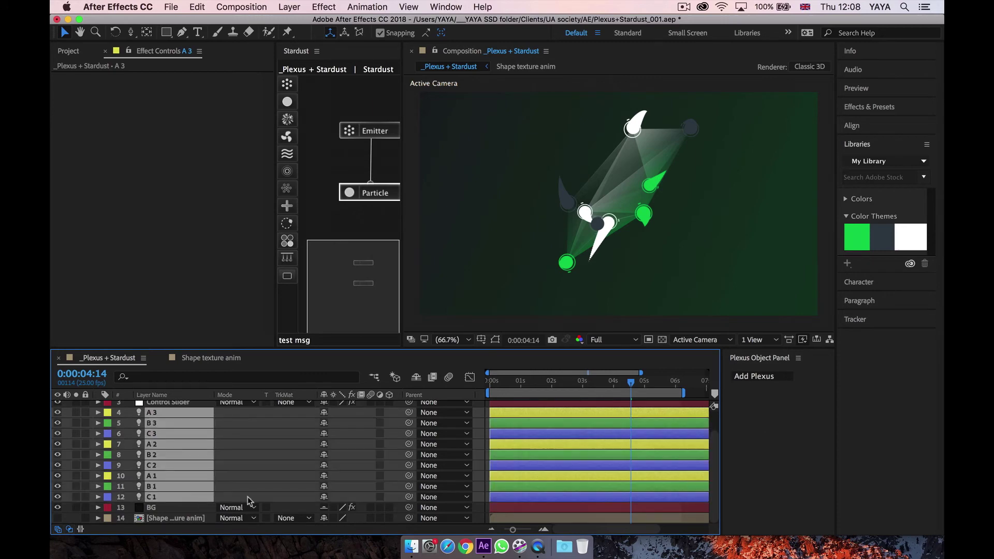
click(323, 486)
click(416, 377)
Step: Make the Shape texture anim layer shy and bring the Control Slider layer to the front of the stack
click(159, 438)
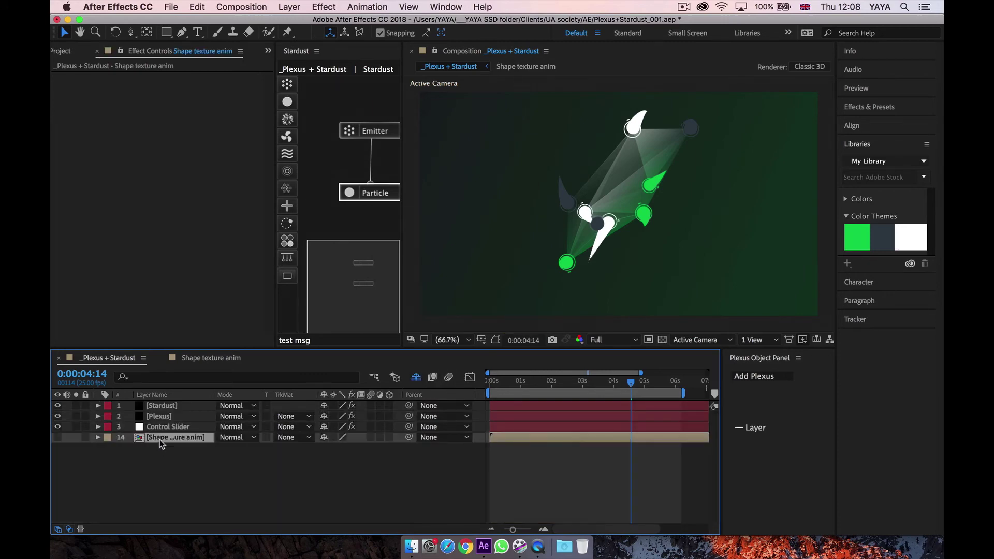
click(324, 437)
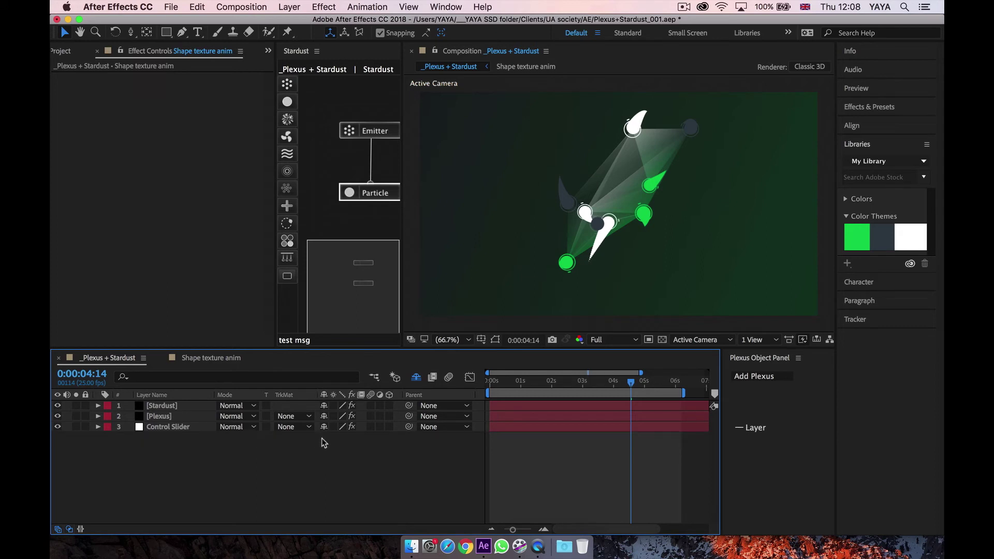
click(178, 427)
key(super+shift+bracketright)
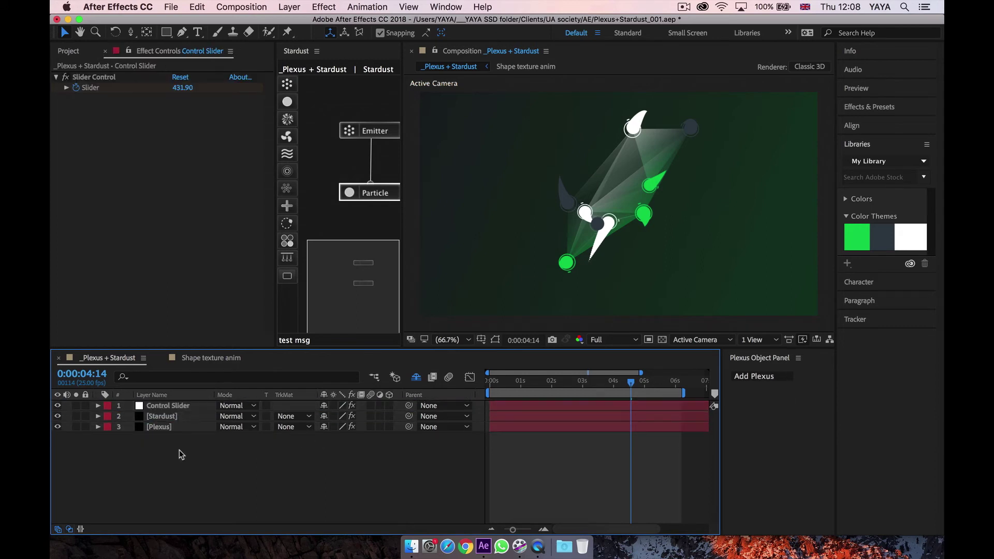
Step: Set the Plexus Lines Renderer's Line Thickness to 2 and redraw its Opacity over Distance curve with higher opacity, tapering off at the far end
click(161, 427)
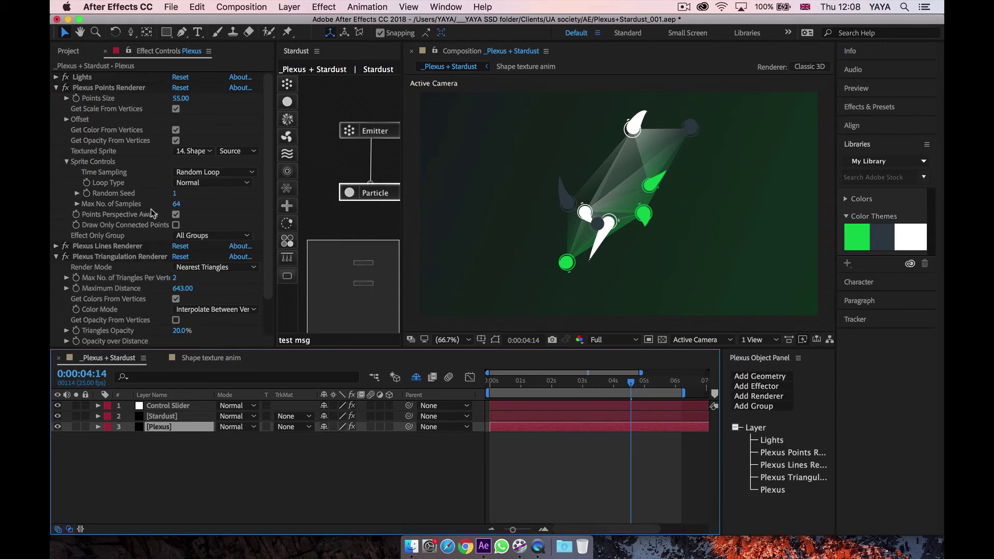
click(56, 88)
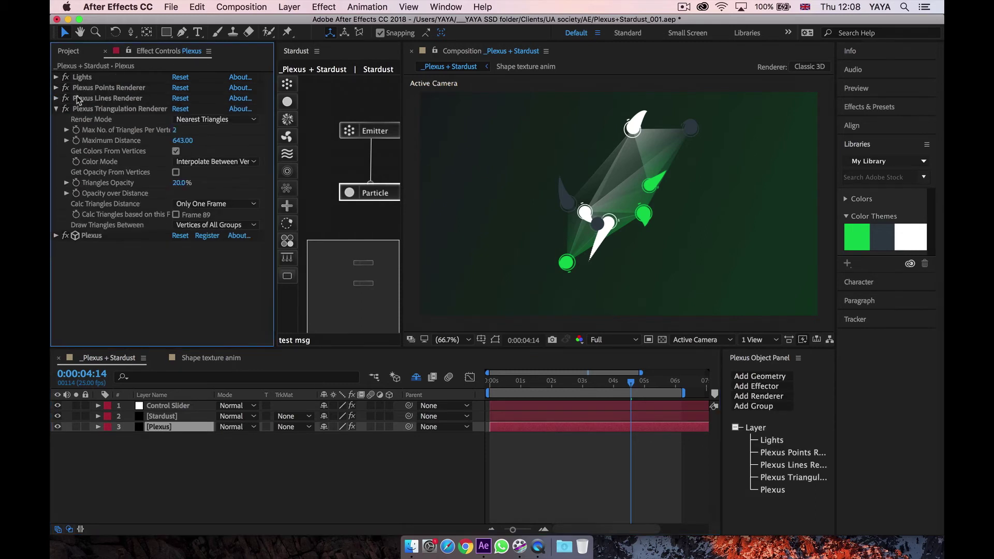
click(56, 99)
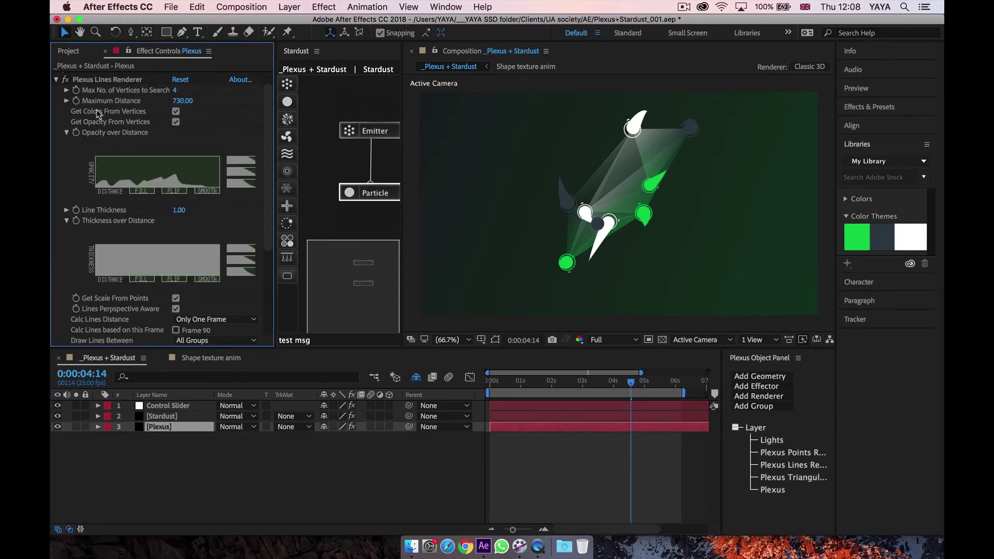
click(178, 211)
text(2)
key(Return)
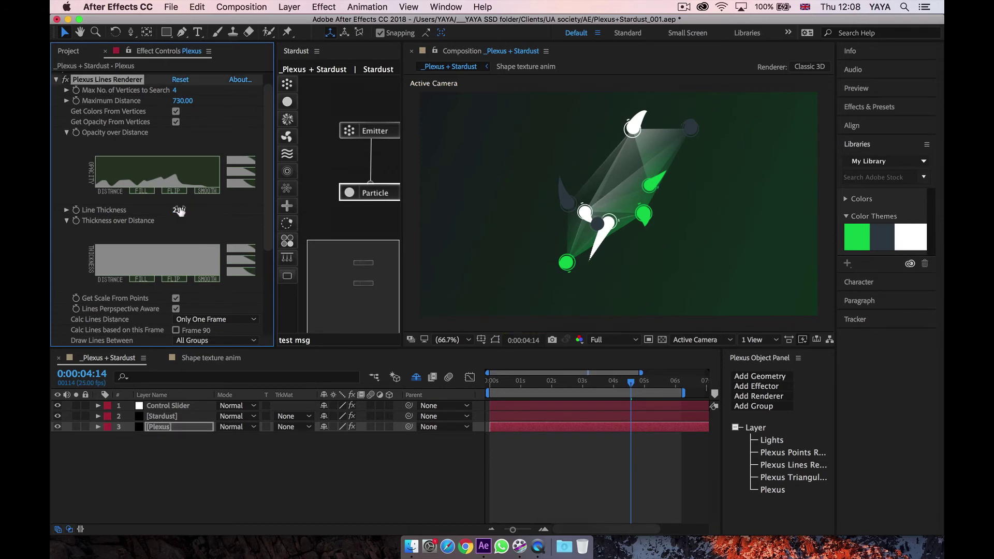
drag(95, 173, 220, 184)
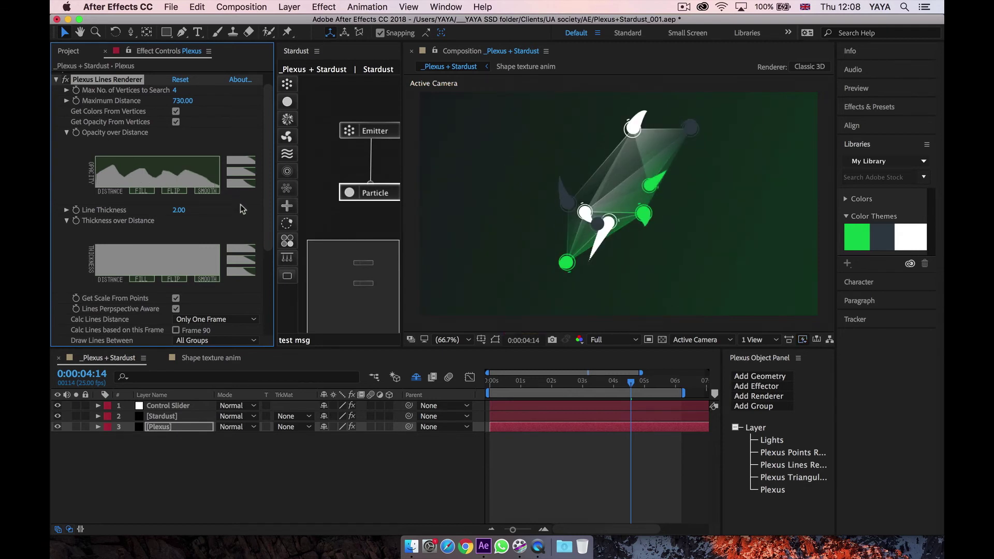
click(352, 469)
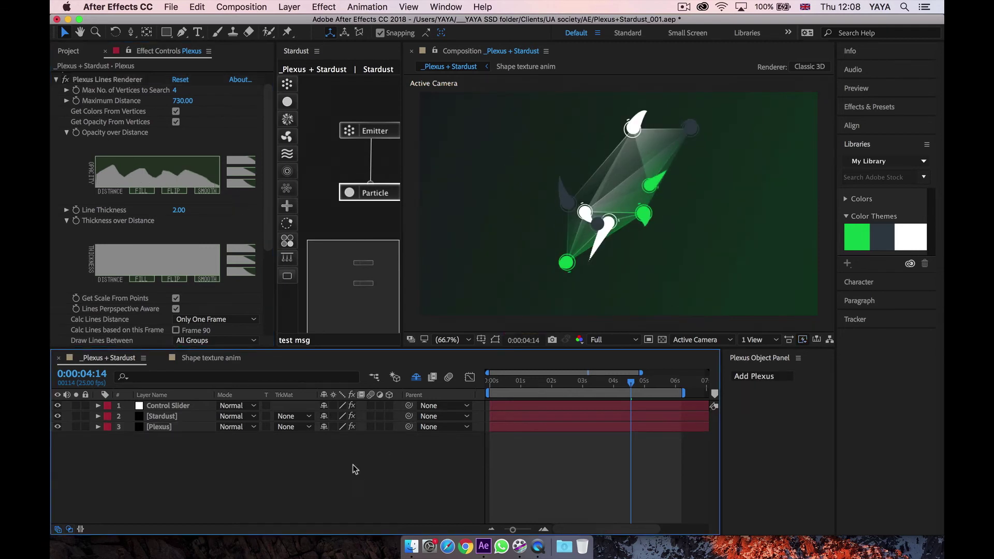
Step: Set the Plexus Lines Renderer's Line Thickness to 3 and check the animation at several times up to 0:00:05:12
click(181, 209)
text(3)
key(Return)
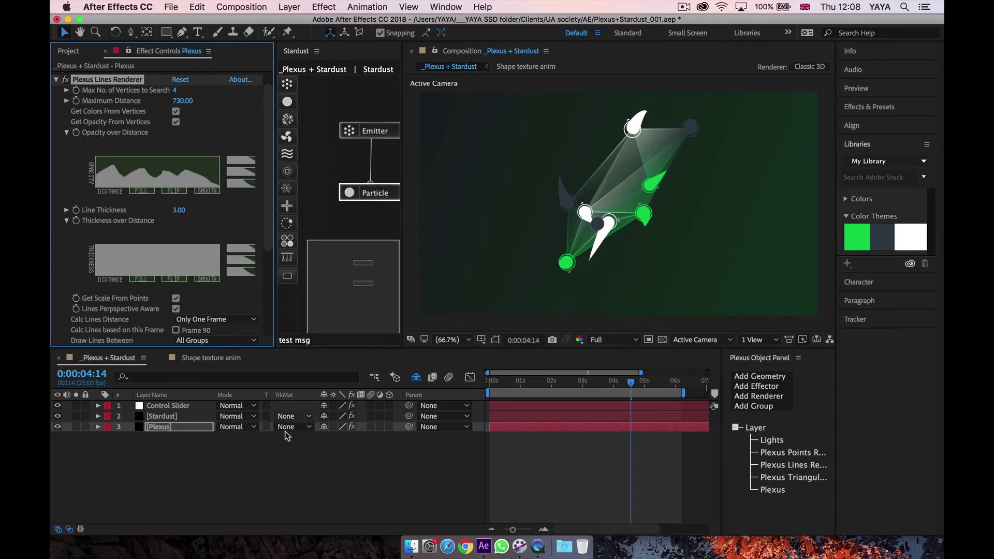
click(330, 472)
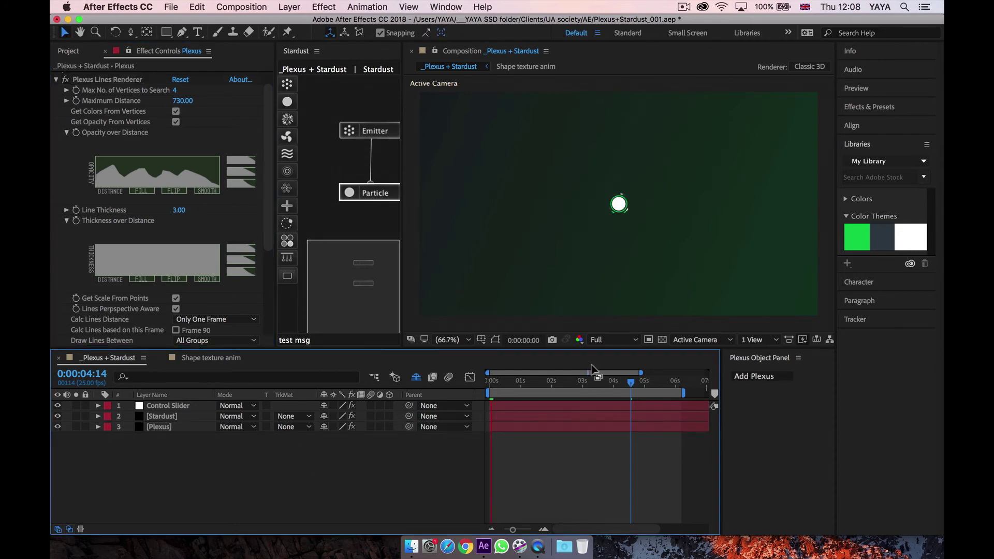
click(563, 382)
click(580, 381)
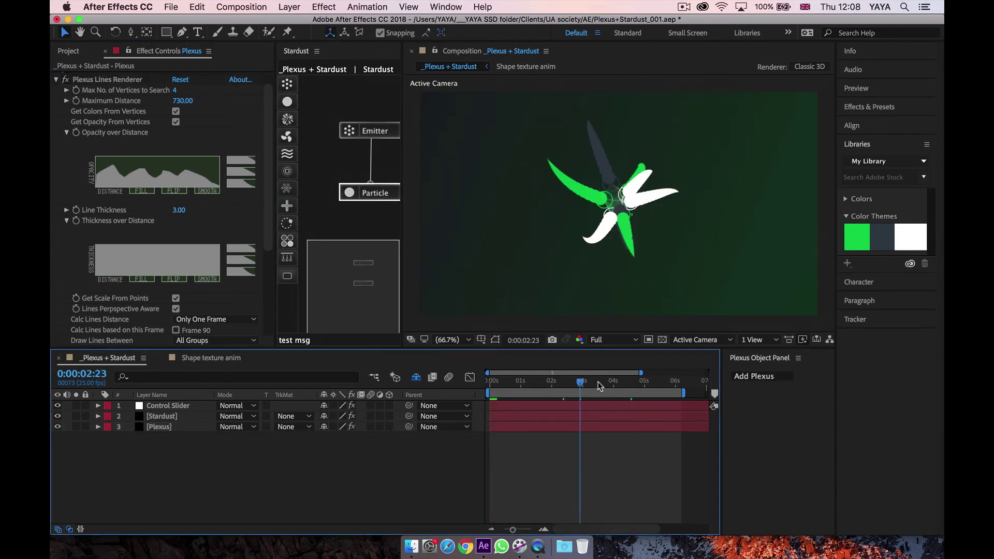
click(604, 382)
click(629, 383)
click(658, 382)
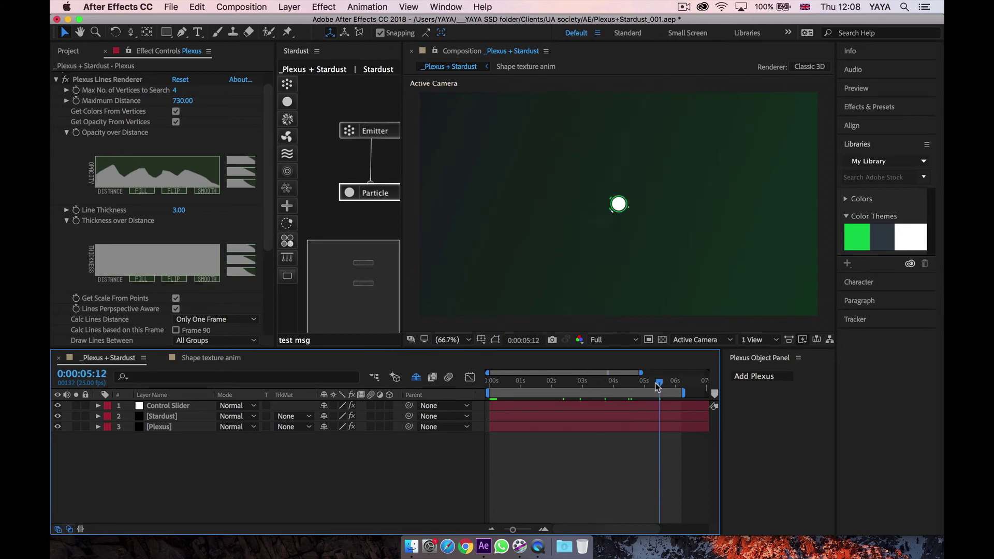
Step: Add a new camera layer, Camera 1, to the Plexus + Stardust composition
right_click(367, 475)
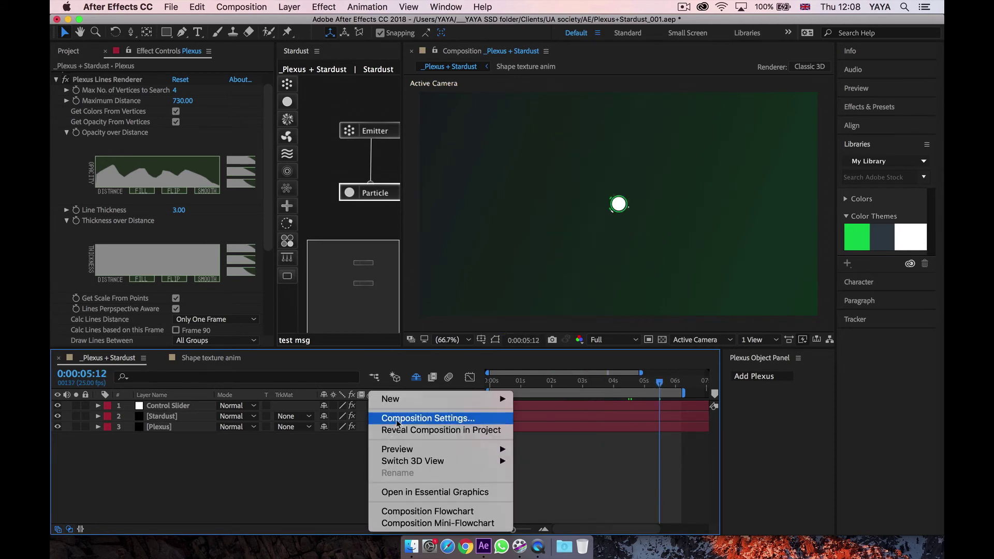
mouse_move(406, 402)
click(579, 453)
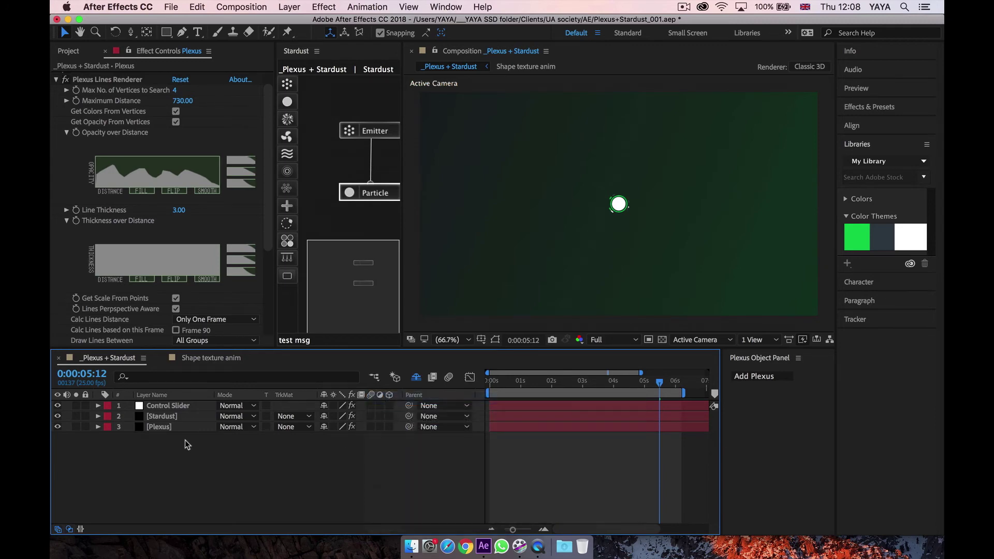
click(466, 364)
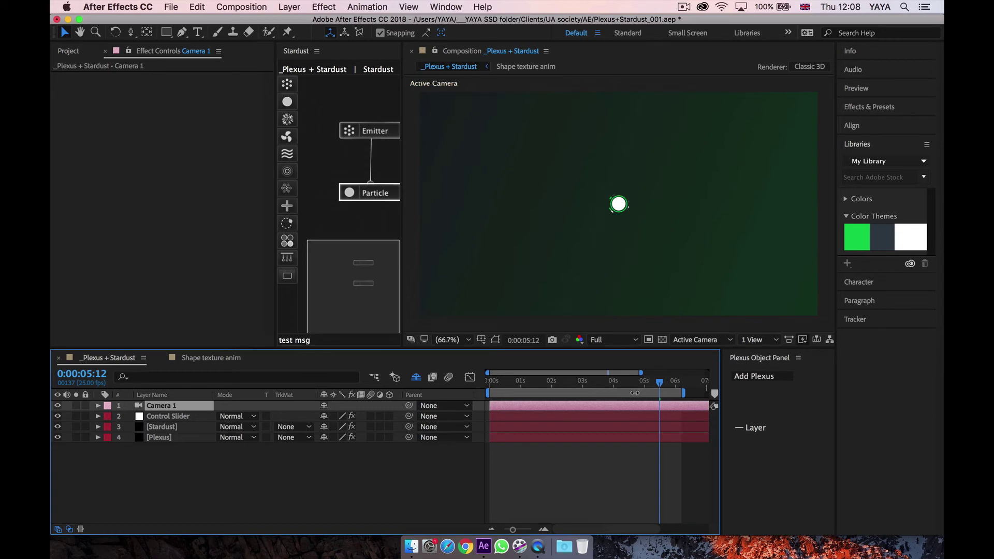
Step: Reveal the Control Slider layer's keyframes and move the current time to its first Slider keyframe at 0:00:01:00
click(520, 382)
click(161, 416)
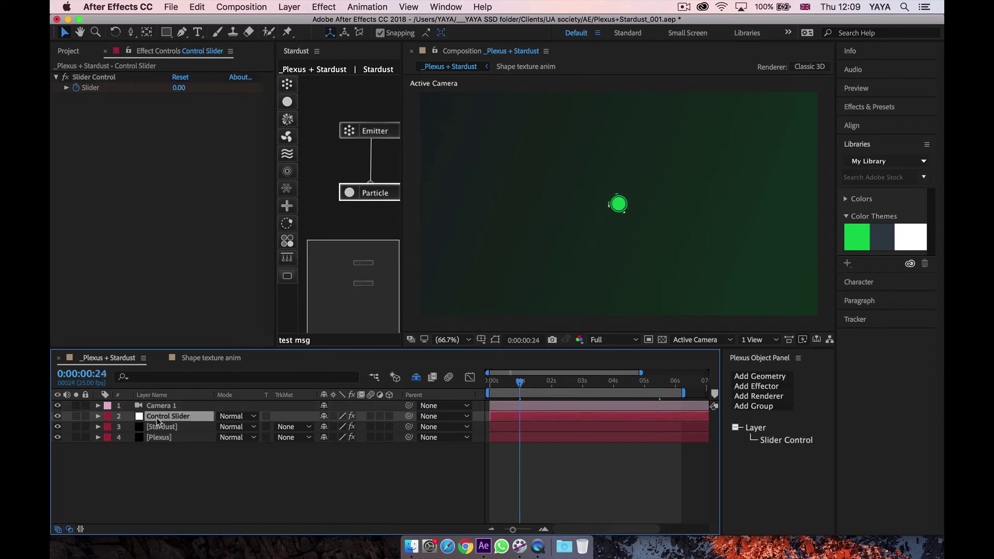
key(u)
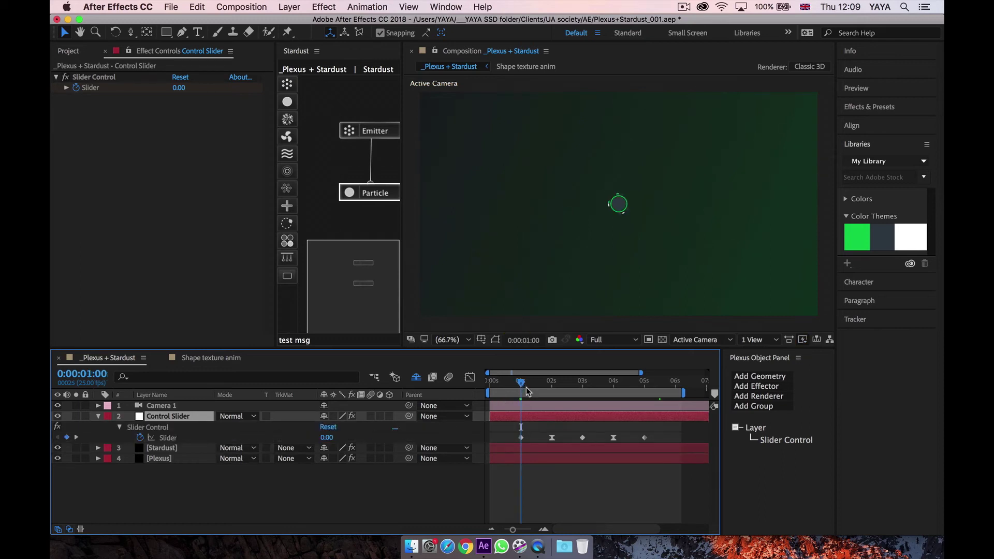
Step: Add a Position keyframe to Camera 1 at 0:00:01:00 and show only the camera's keyframed property
click(154, 409)
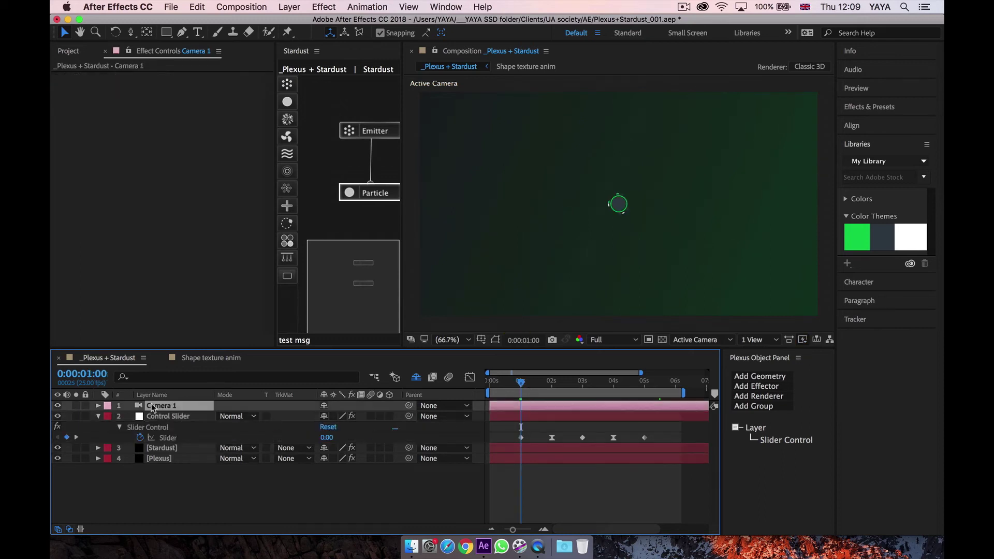
click(98, 405)
click(109, 417)
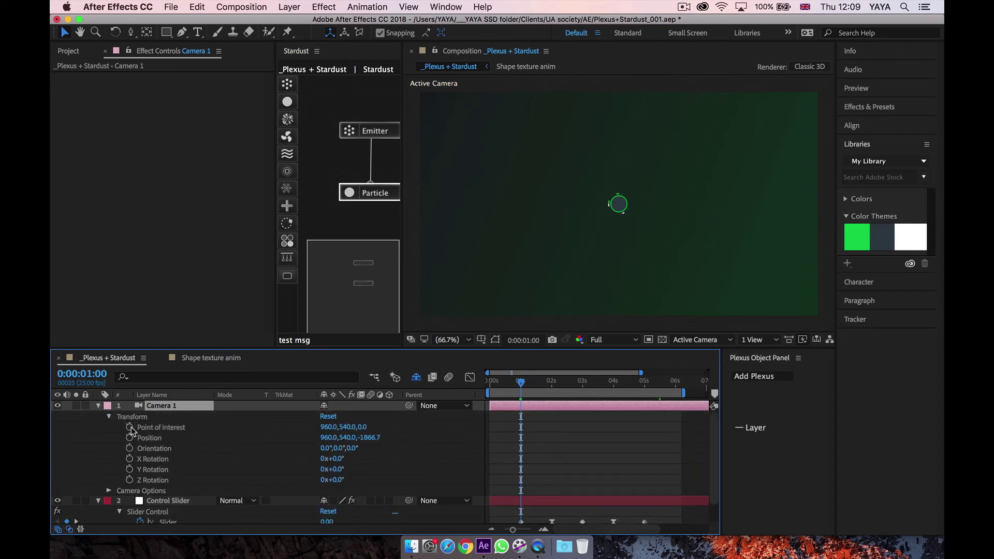
click(150, 442)
click(129, 438)
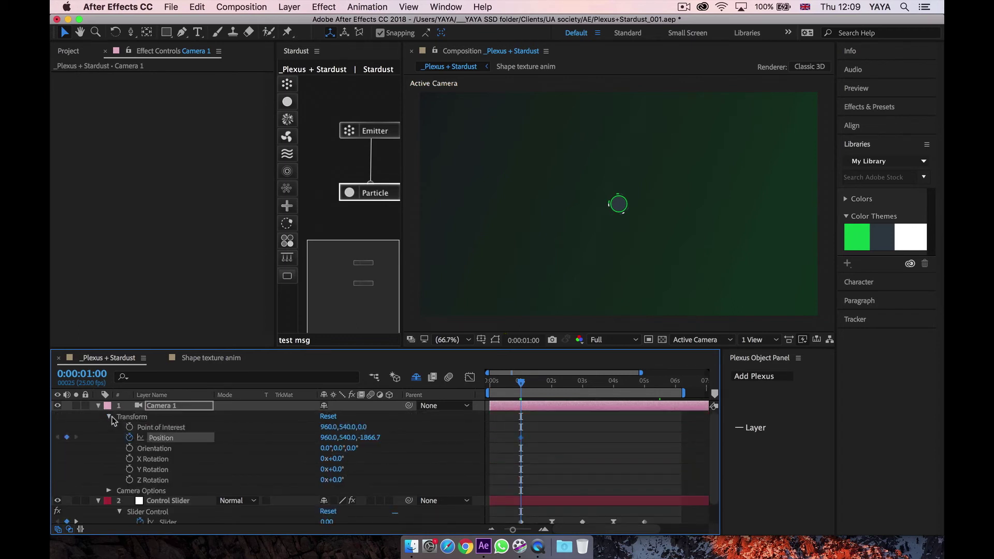
click(182, 409)
key(u)
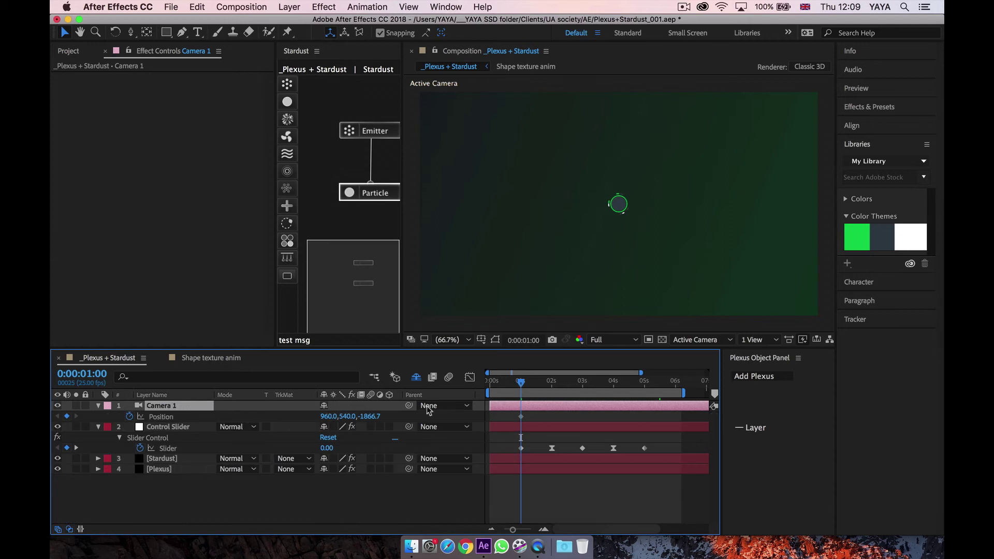
Step: Set Camera 1's Z Position to -100000 at 0:00:00:00
click(521, 416)
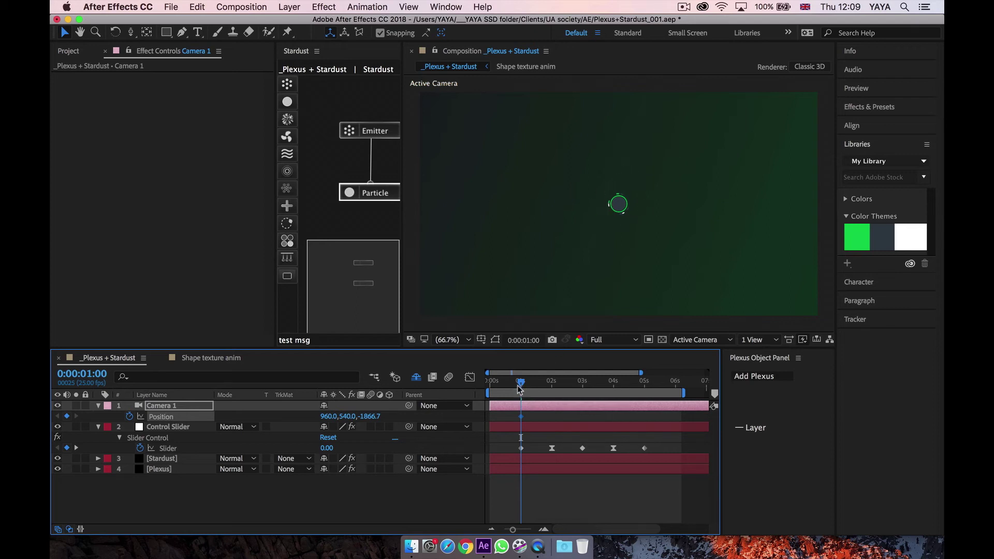
drag(519, 388, 471, 394)
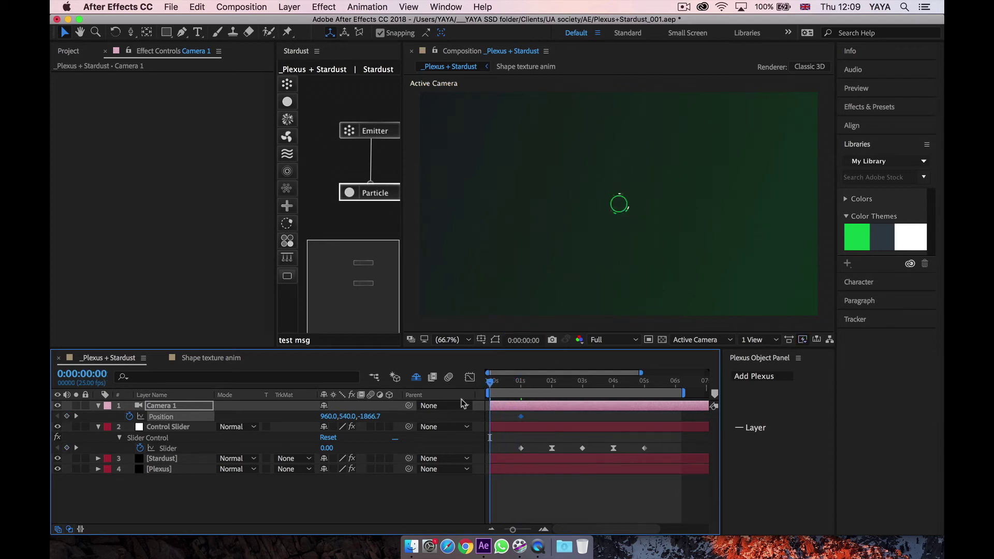
click(373, 417)
text(-100000)
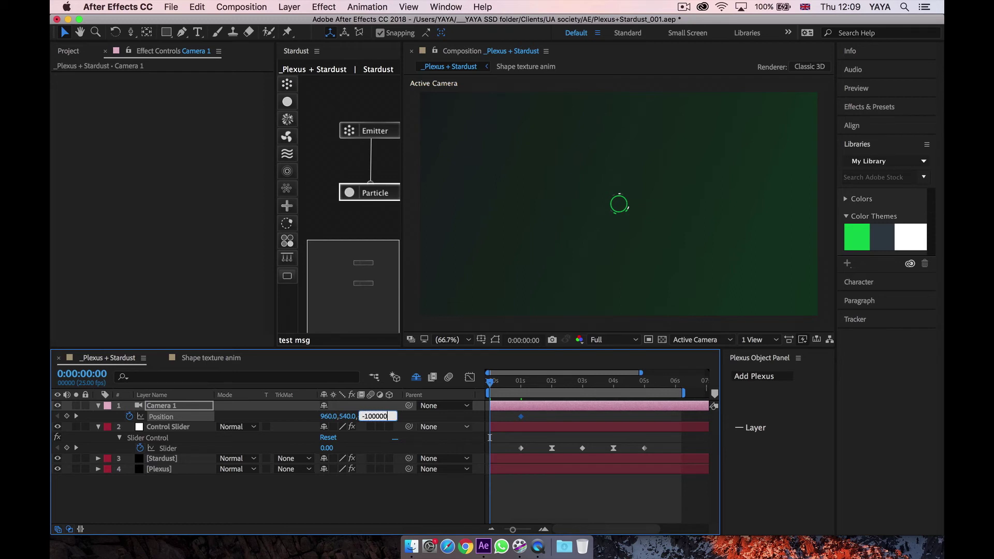
key(Return)
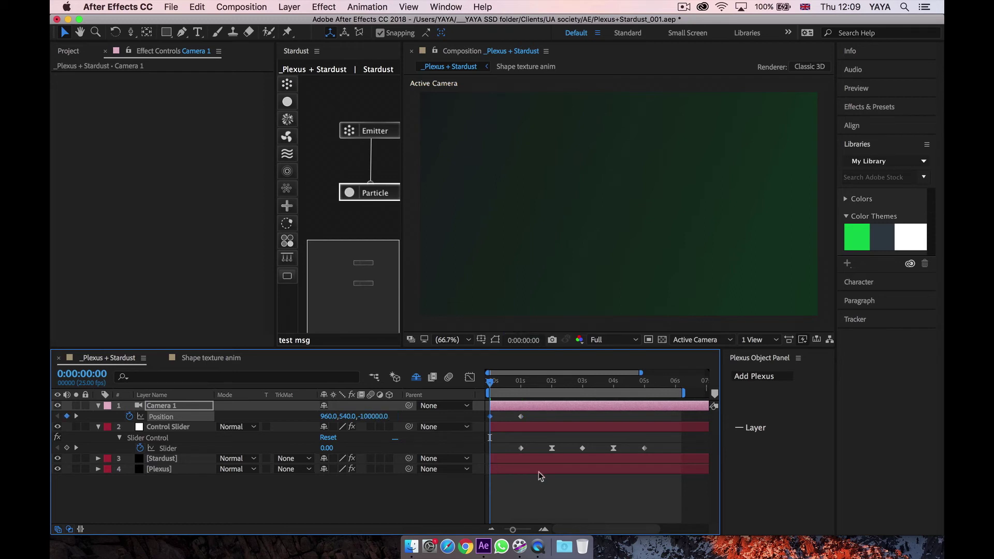
click(545, 503)
Step: At 0:00:05:06, bring Camera 1 closer to the lights along its Z axis, to a Z Position of about -427
drag(496, 385, 645, 389)
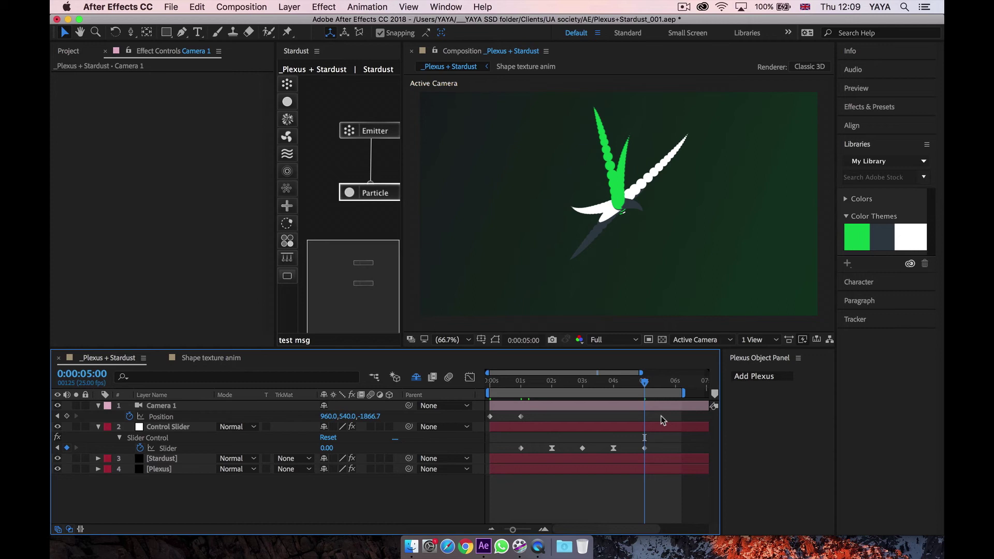
key(space)
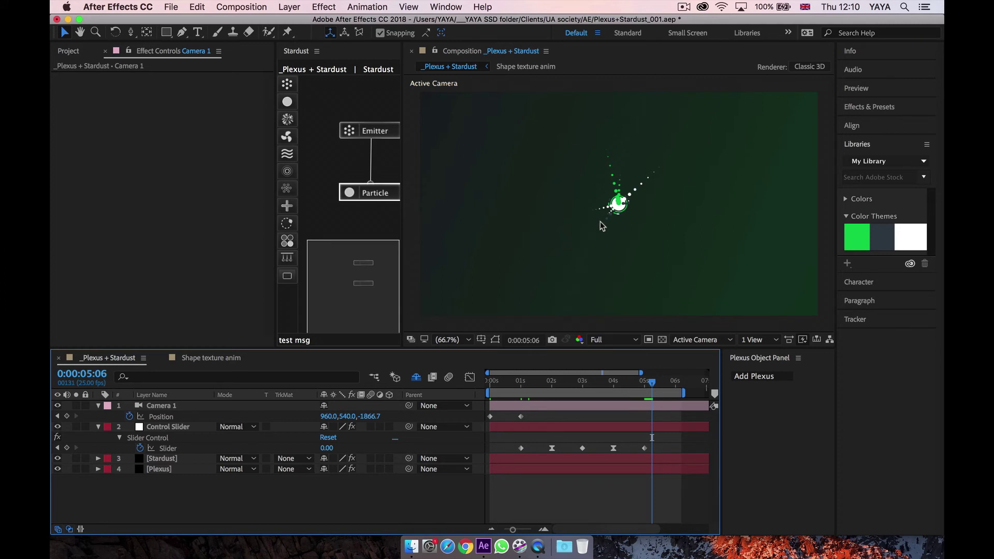
click(131, 33)
drag(130, 33, 184, 77)
drag(614, 215, 603, 112)
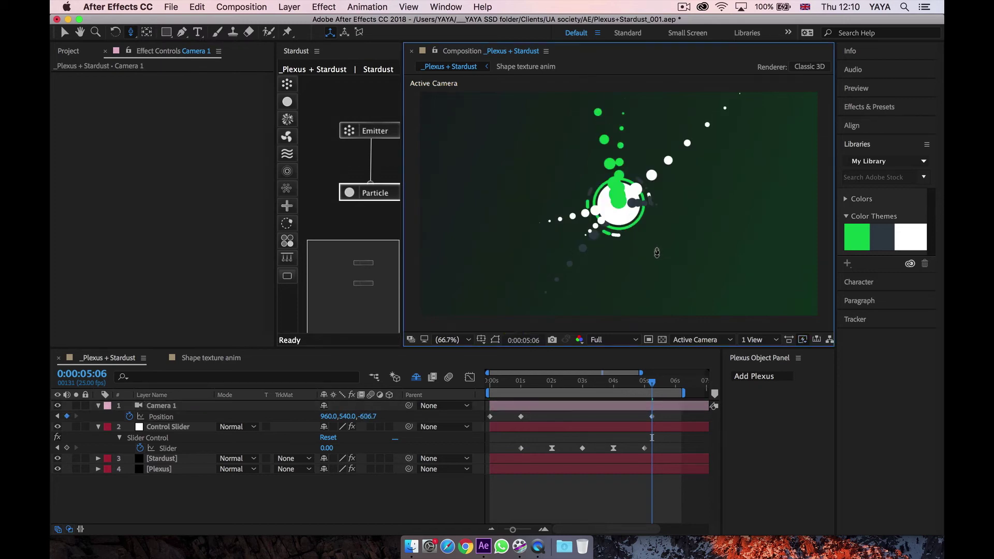
drag(656, 253, 646, 181)
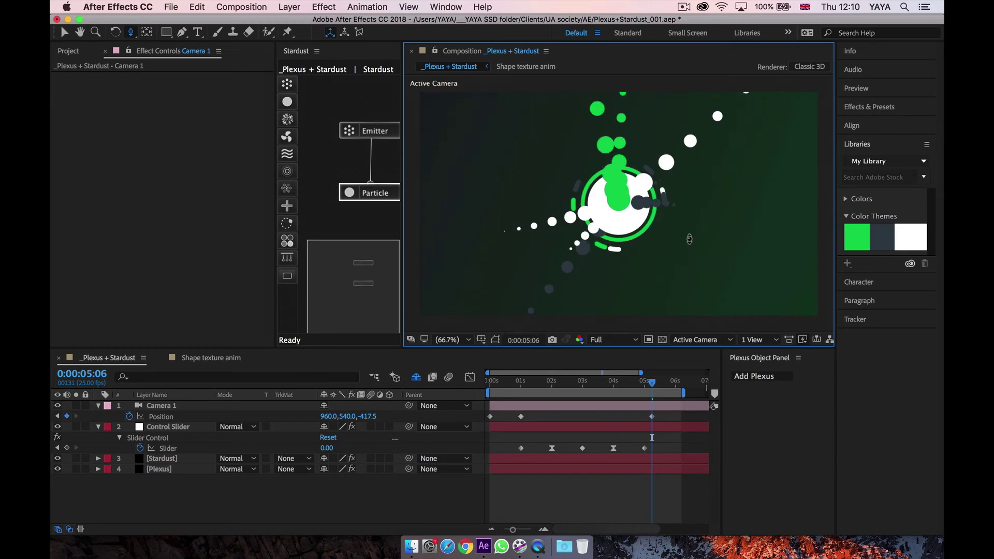
drag(688, 239, 696, 233)
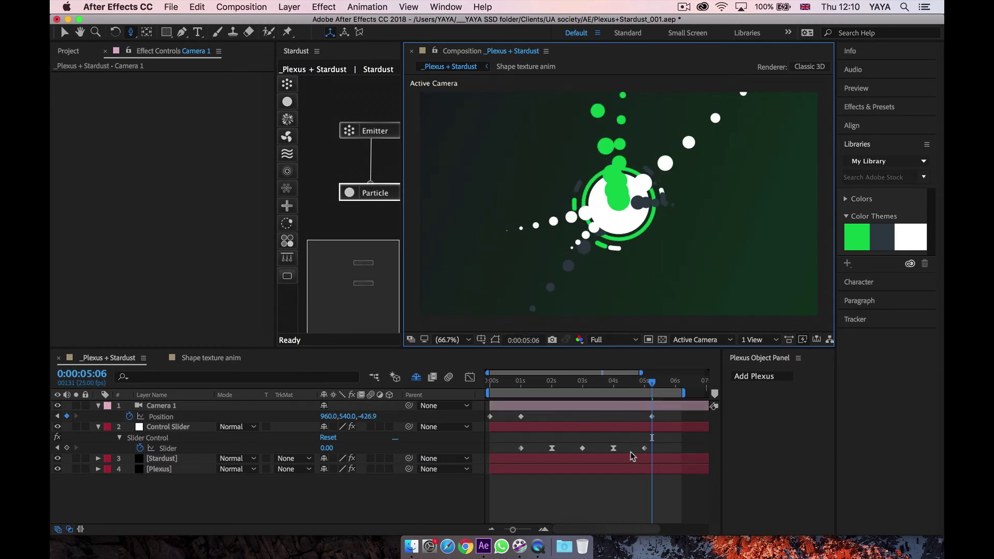
Step: Return to the Selection tool and check the camera move at 0:00:00:00, 0:00:01:00 and 0:00:05:06
click(491, 416)
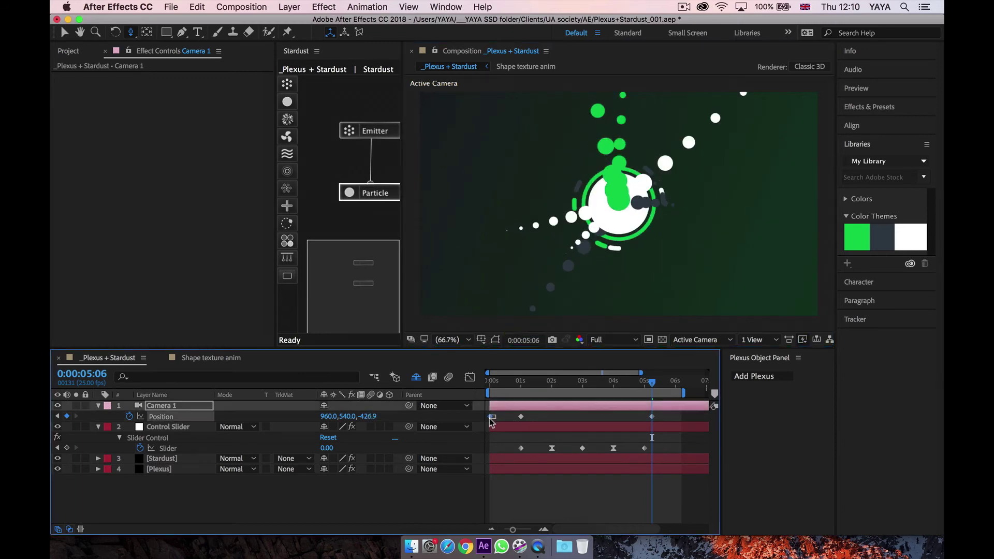
drag(496, 382, 480, 380)
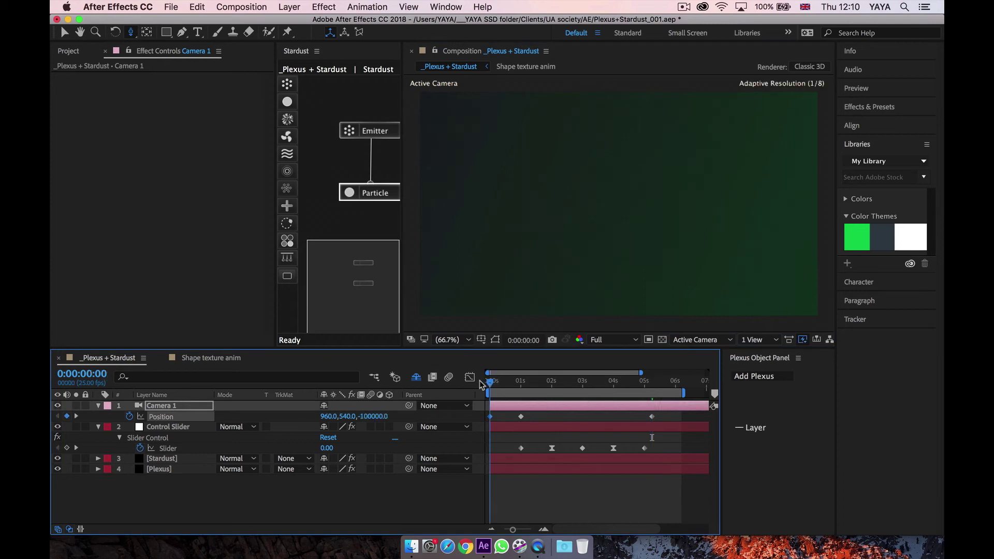
click(520, 382)
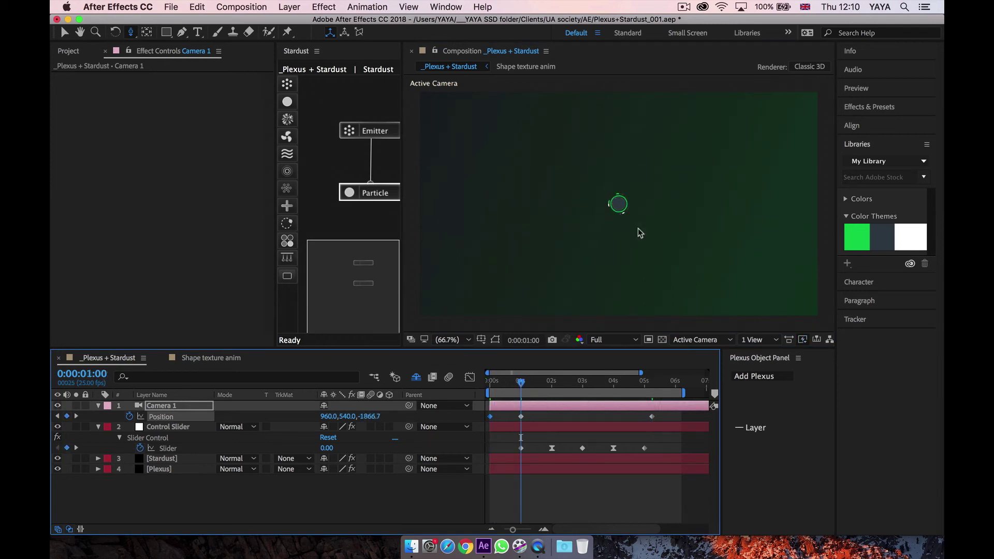
key(v)
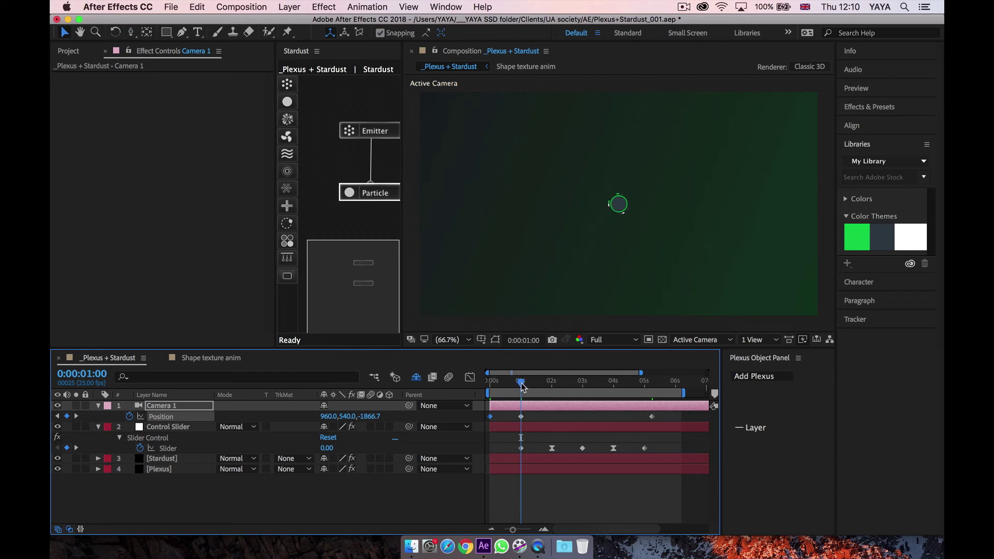
drag(521, 385, 651, 397)
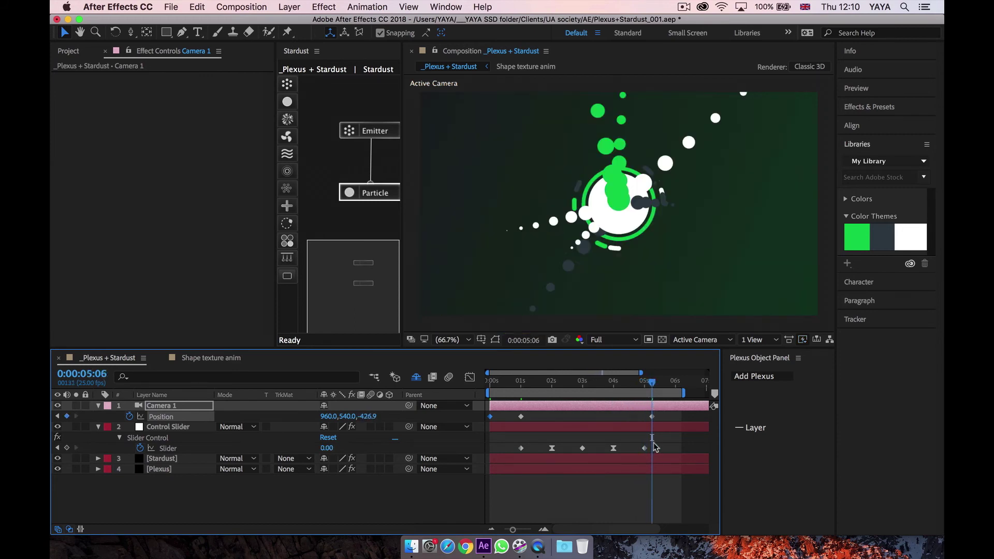
Step: Apply Easy Ease to Camera 1's Position keyframe at 0:00:01:00
click(520, 416)
drag(528, 384, 521, 392)
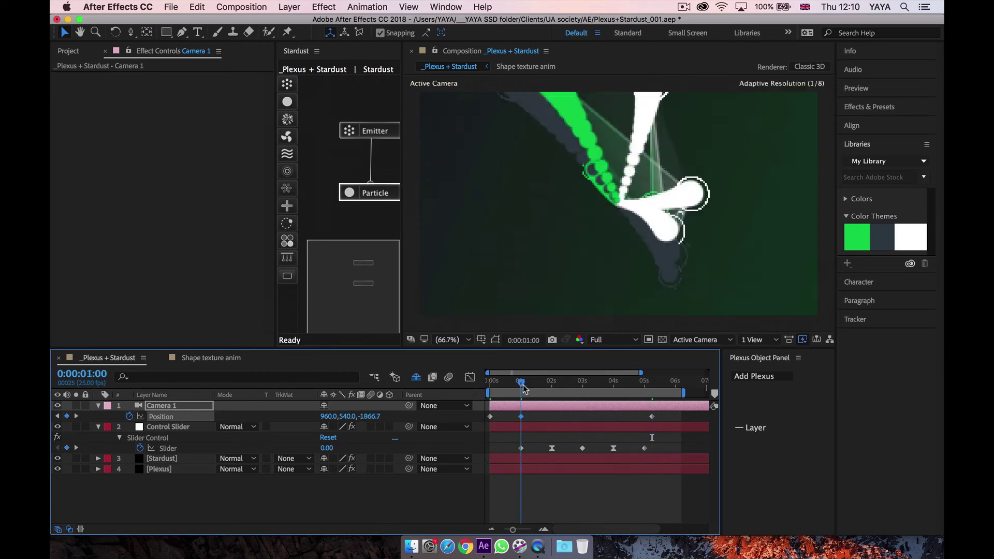
right_click(522, 417)
mouse_move(595, 523)
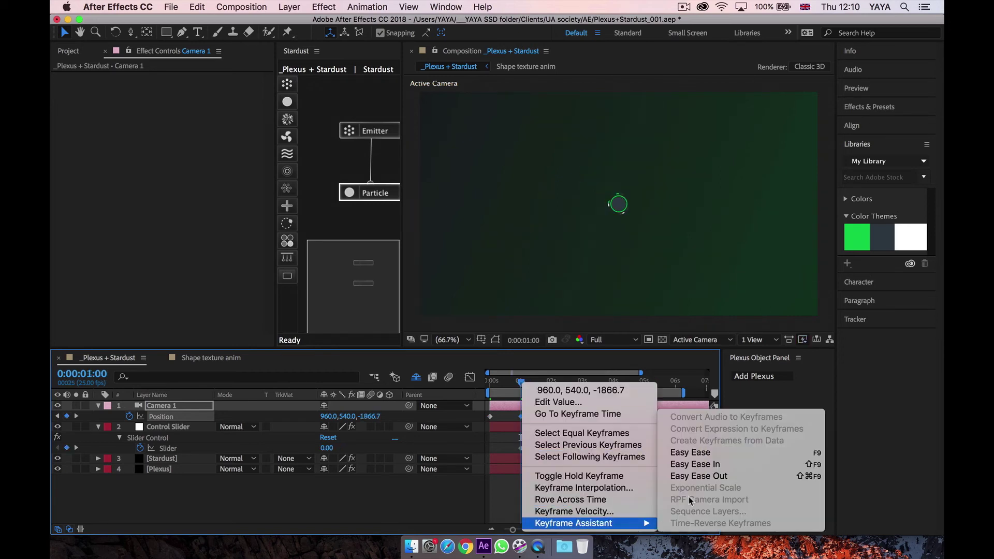
click(691, 452)
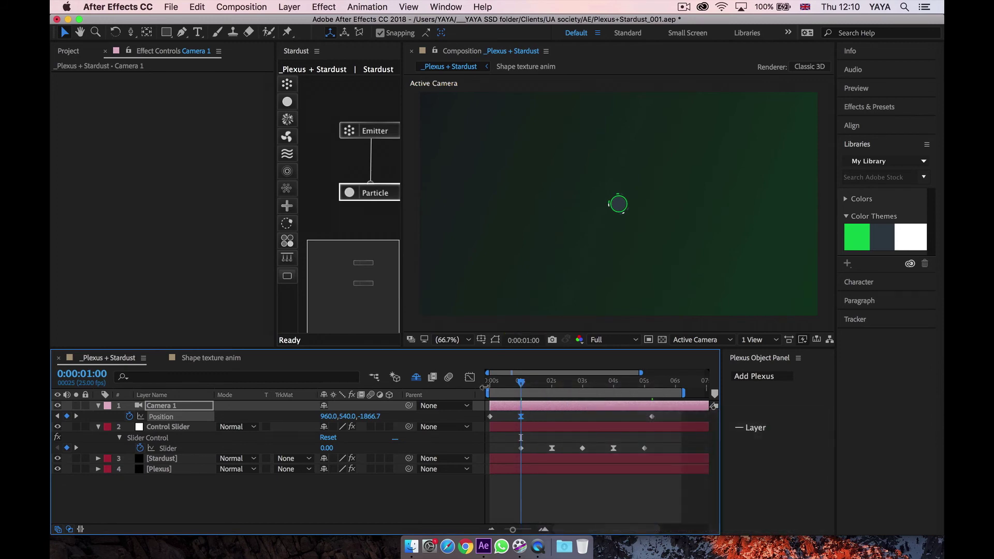
Step: In the speed graph, stretch the outgoing ease of the camera's one-second Position keyframe to about 3 seconds, return to the keyframe view and preview the animation
click(470, 378)
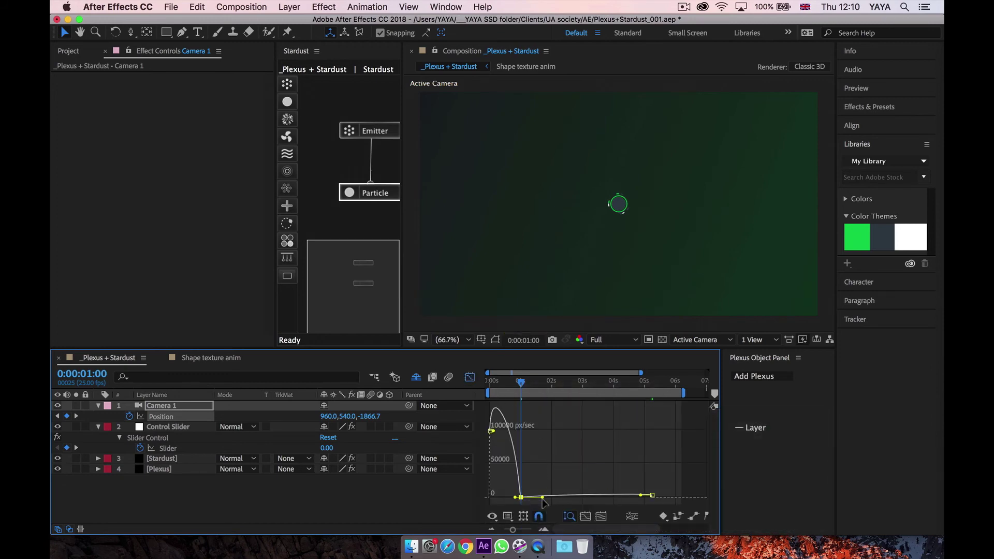
drag(544, 497, 586, 497)
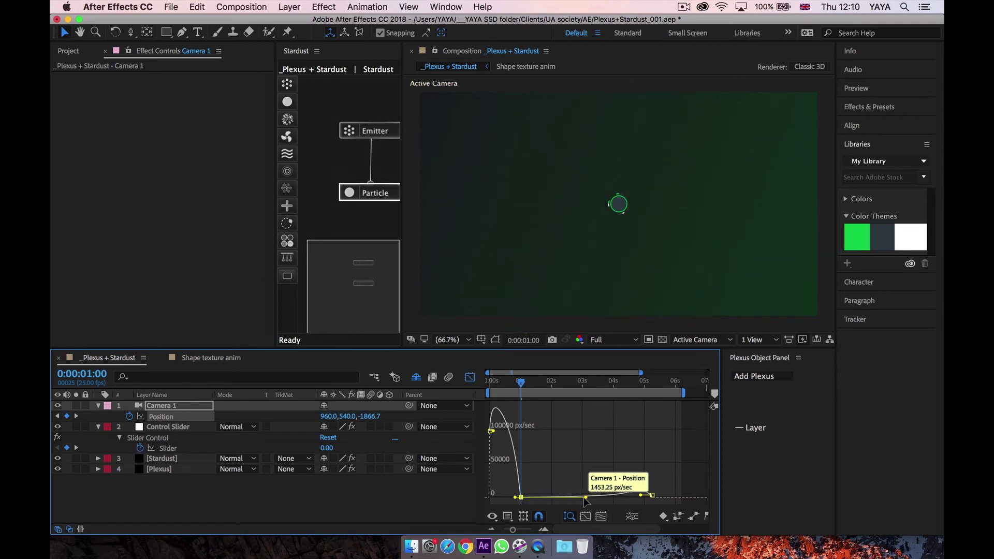
drag(616, 383, 651, 382)
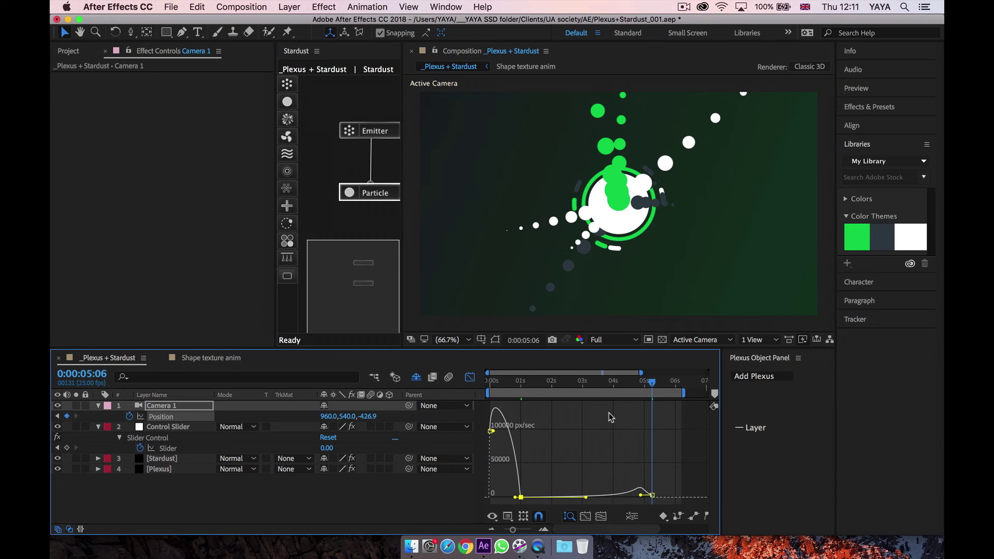
key(space)
key(shift+F3)
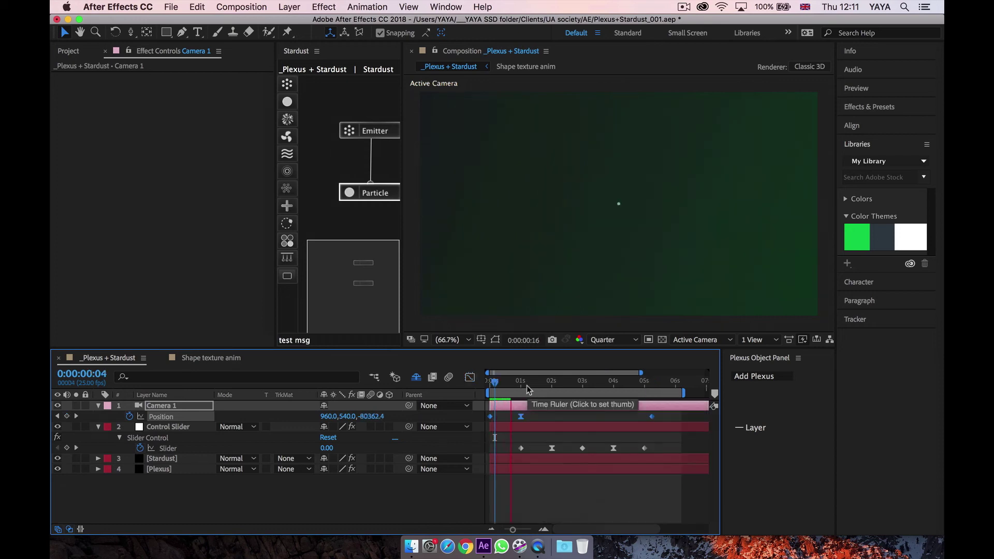
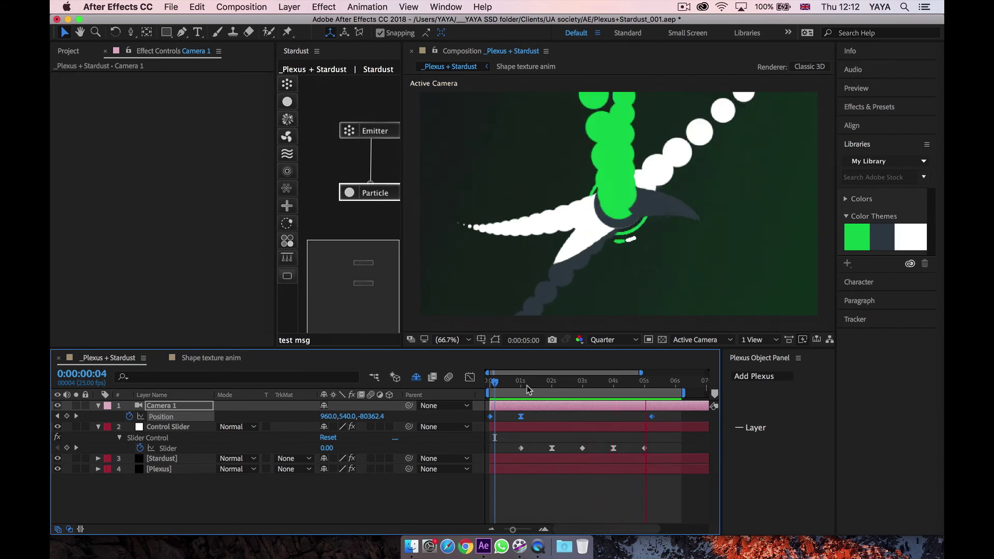
Step: Add the Logo animation composition as the top layer of _Plexus + Stardust and check it at 0:00:05:10
key(space)
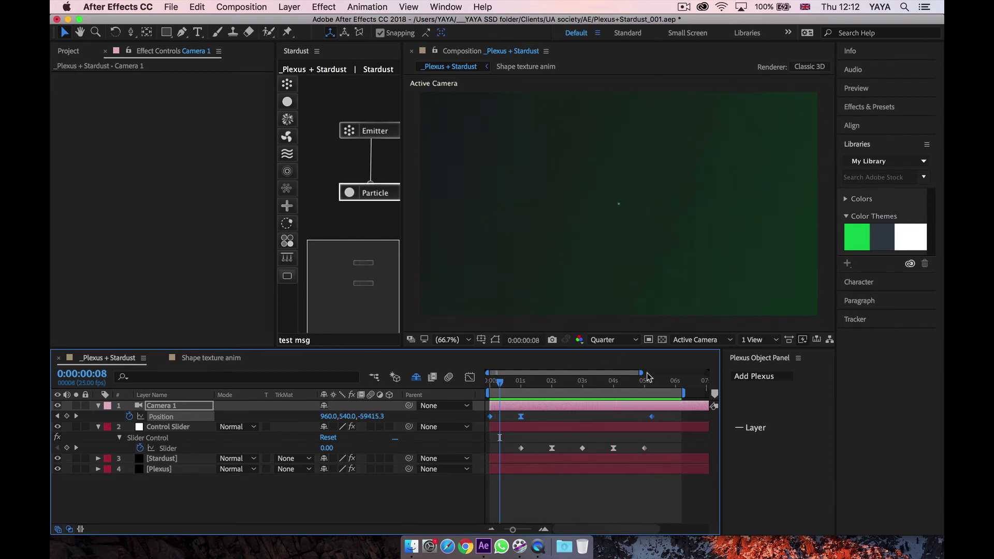
click(653, 386)
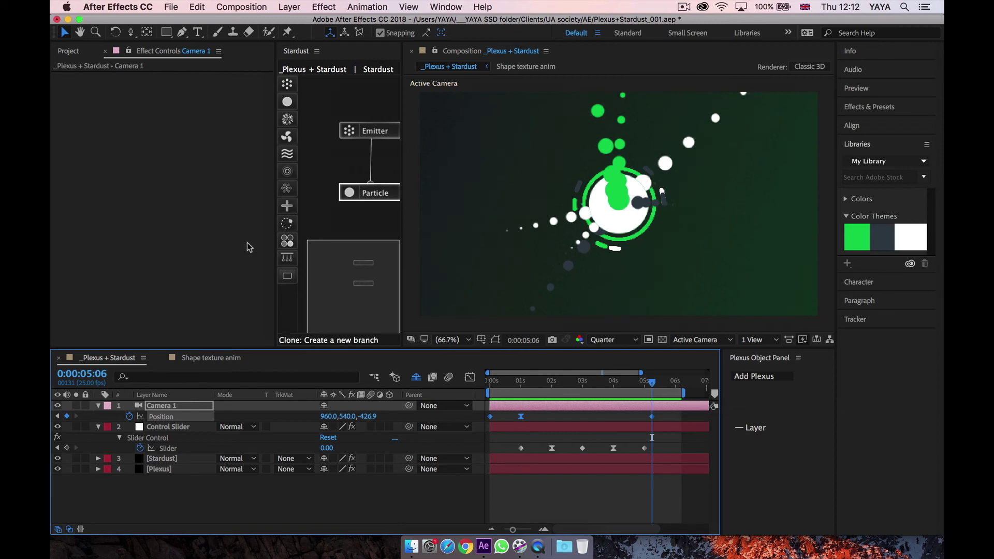
click(69, 52)
drag(95, 177, 172, 407)
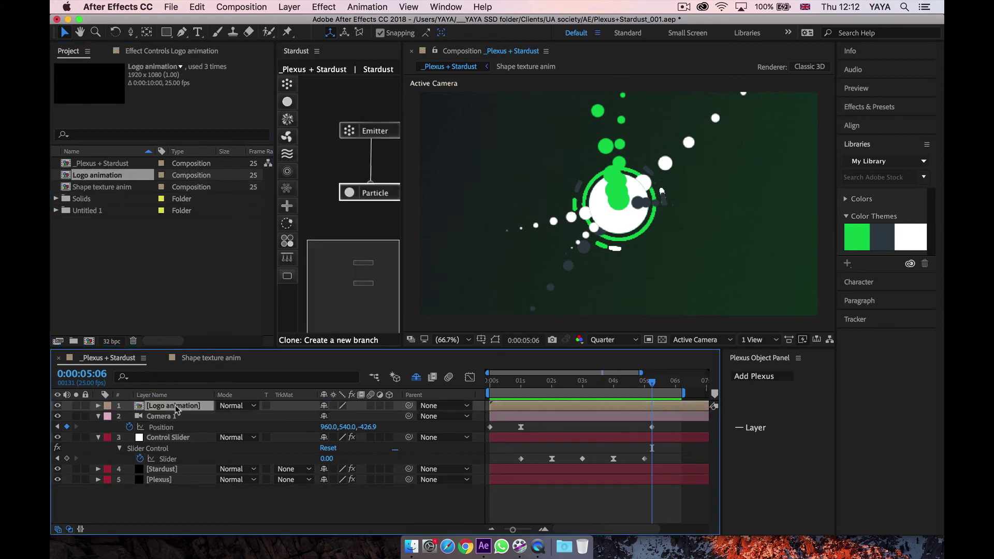
click(657, 384)
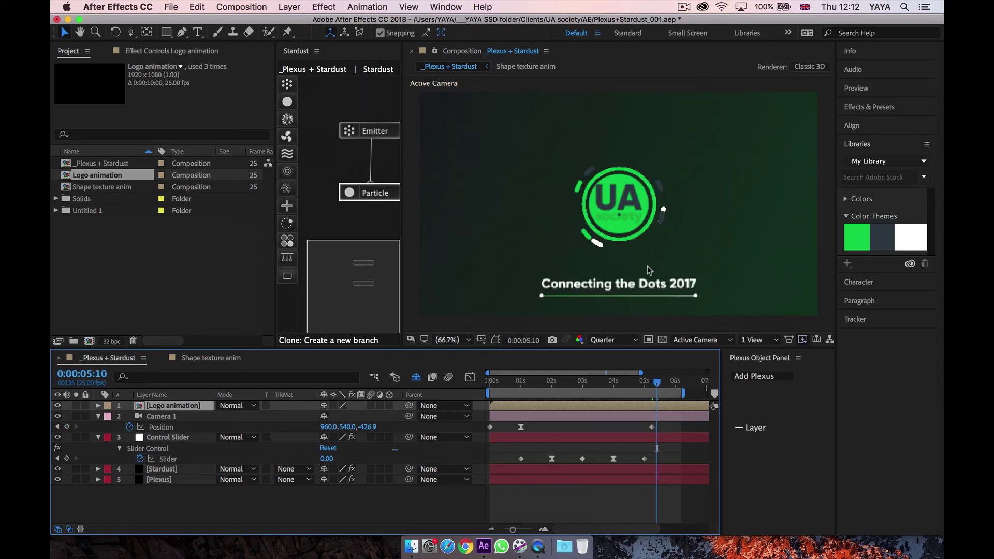
Step: At 0:00:05:06, bring Camera 1 closer to a Z Position of about -347 and preview how the rings fit around the logo
click(651, 384)
click(656, 417)
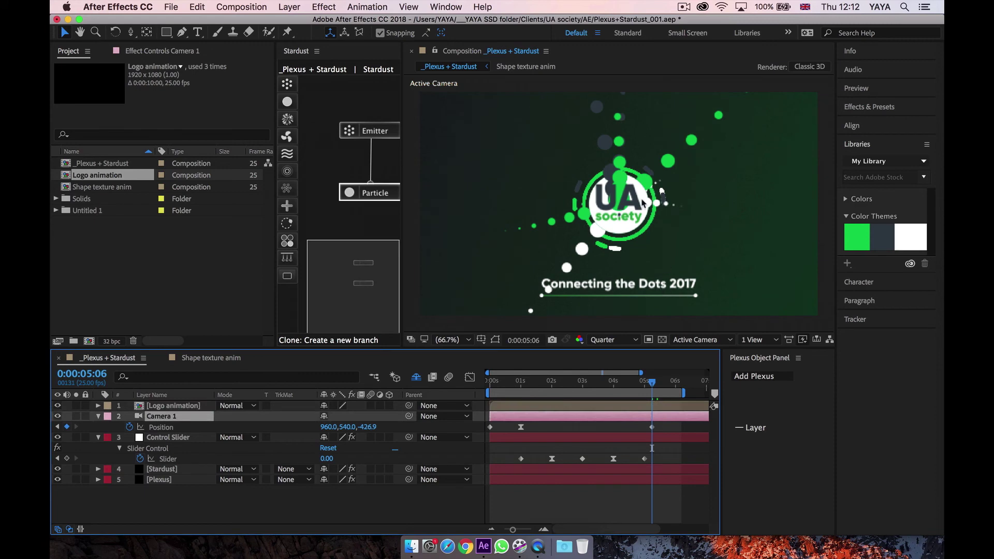
key(c)
drag(633, 202, 632, 174)
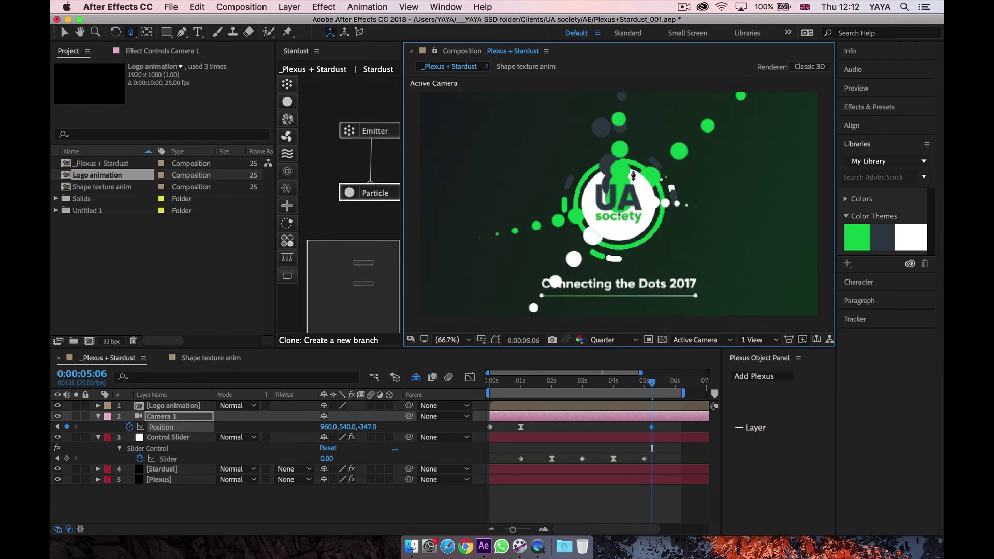
click(665, 385)
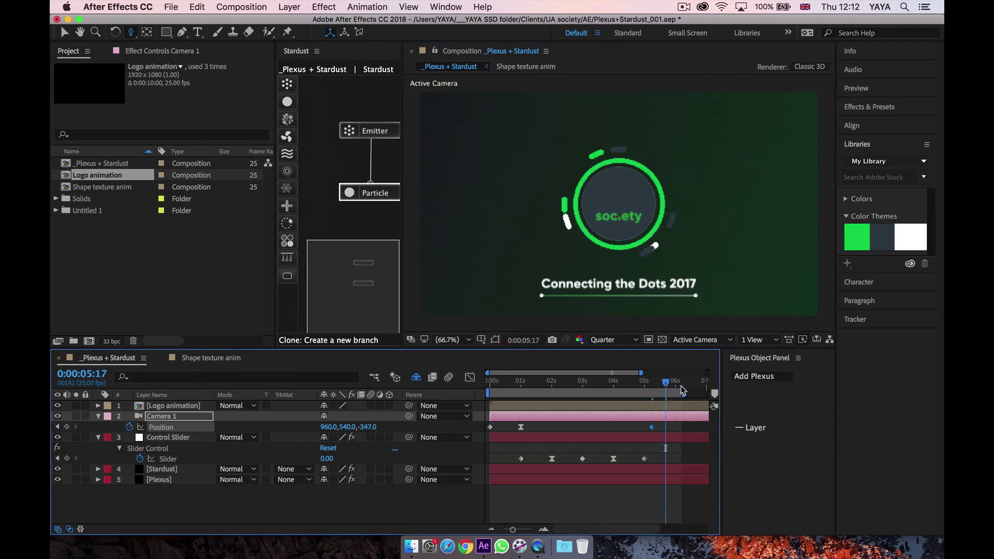
key(Page_Down)
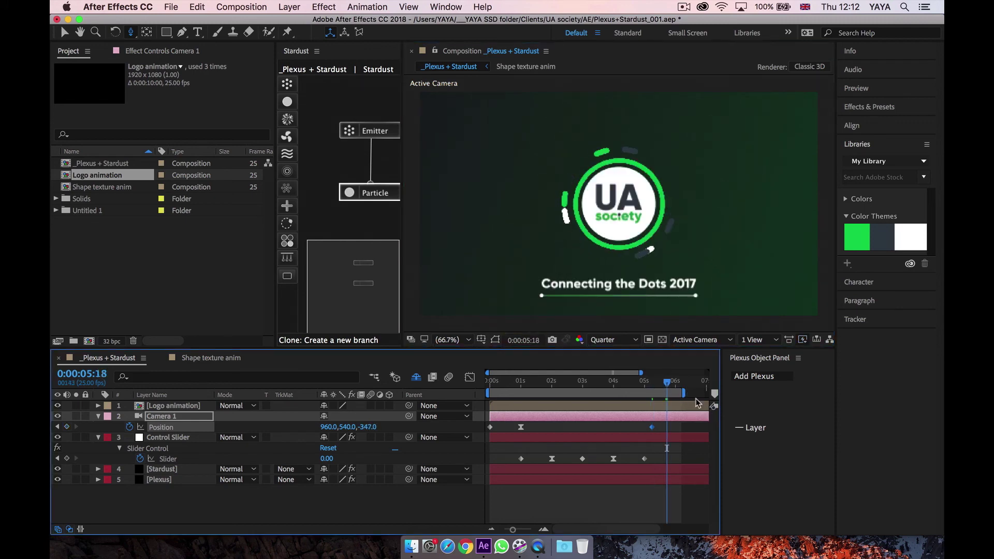
click(653, 385)
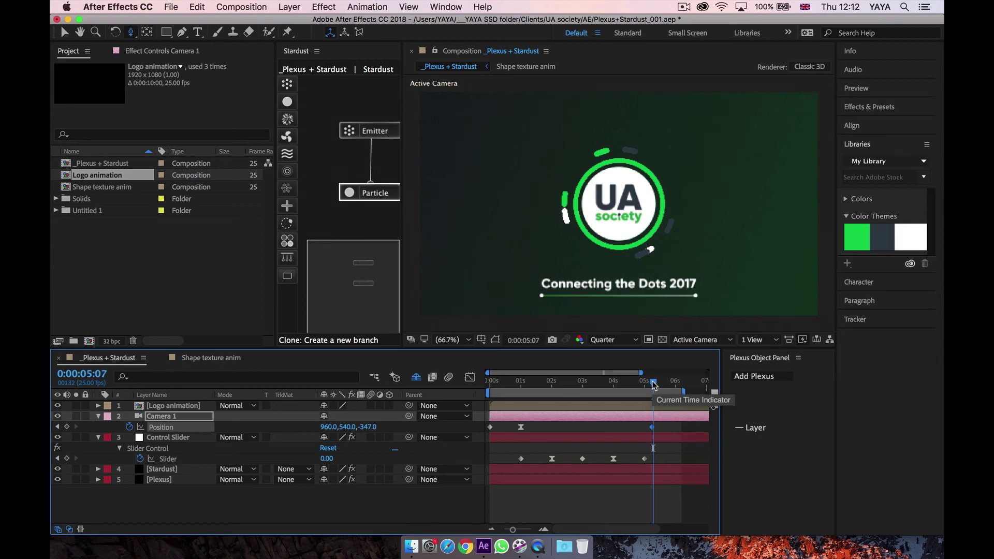
key(space)
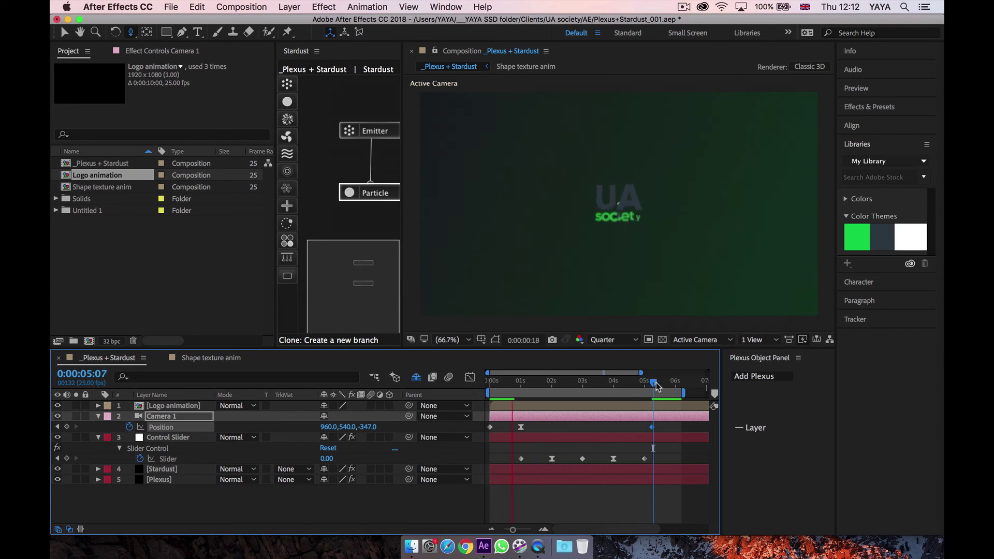
drag(655, 382, 655, 382)
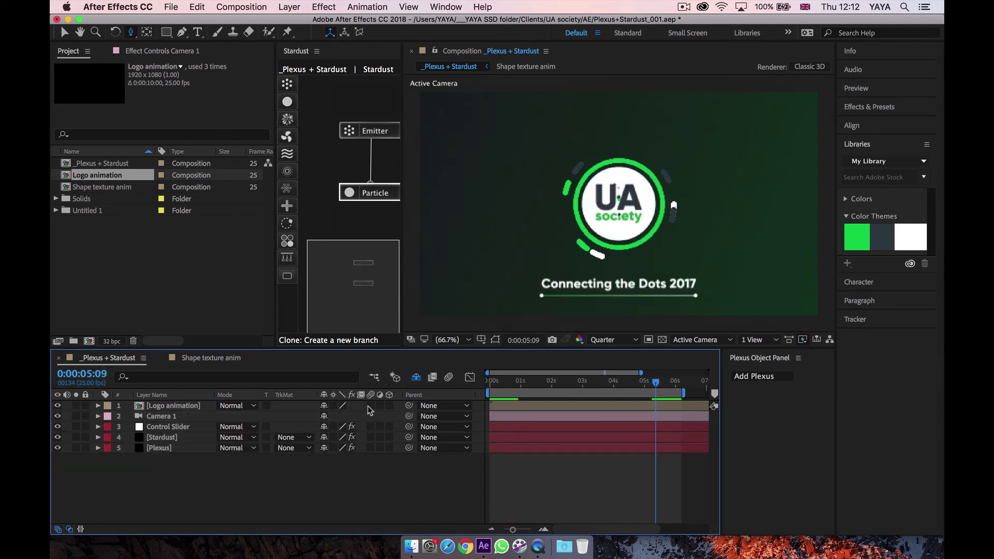
Step: With the hidden light layers shown, set light A 1's Z Position to -1 and preview the logo from 0:00:05:03
click(415, 378)
scroll(208, 457, down, 2)
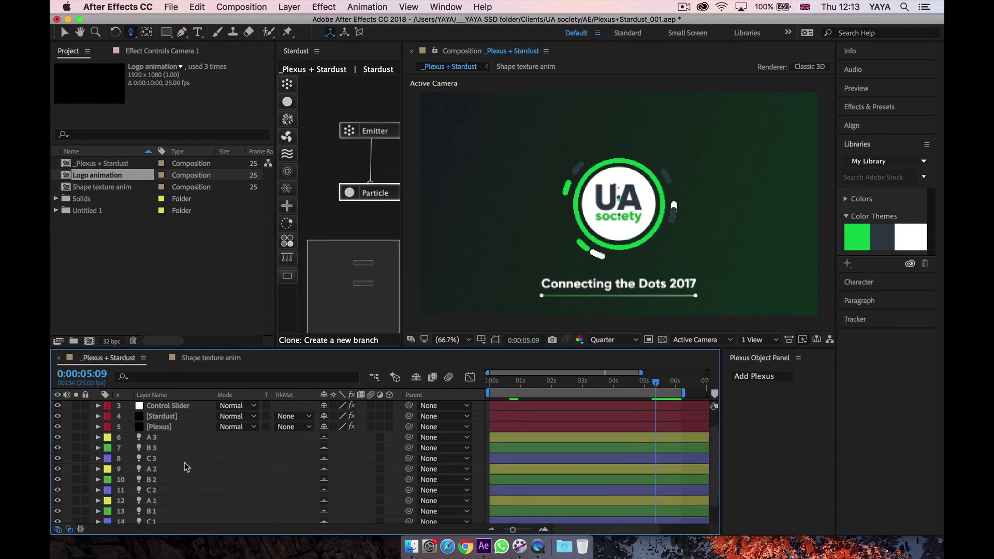
click(160, 481)
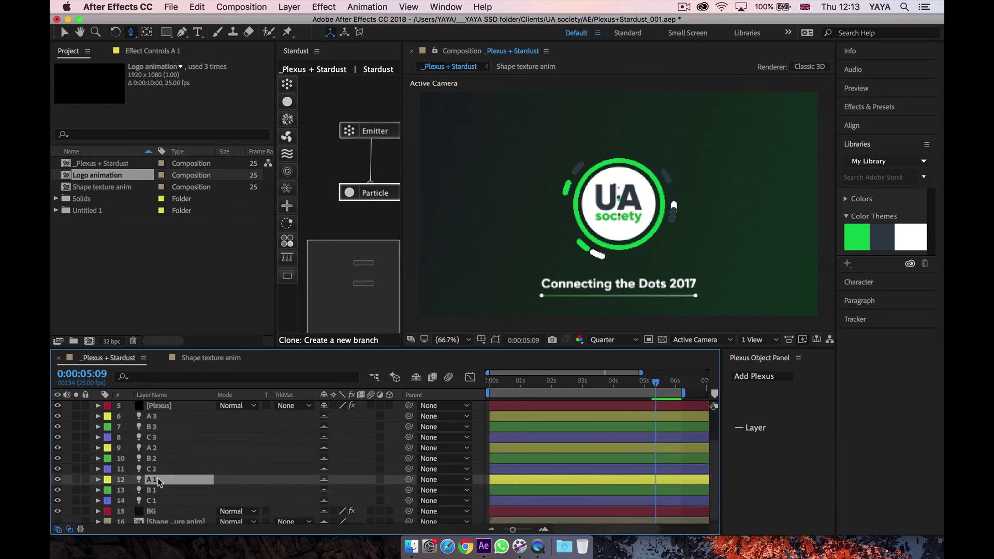
key(p)
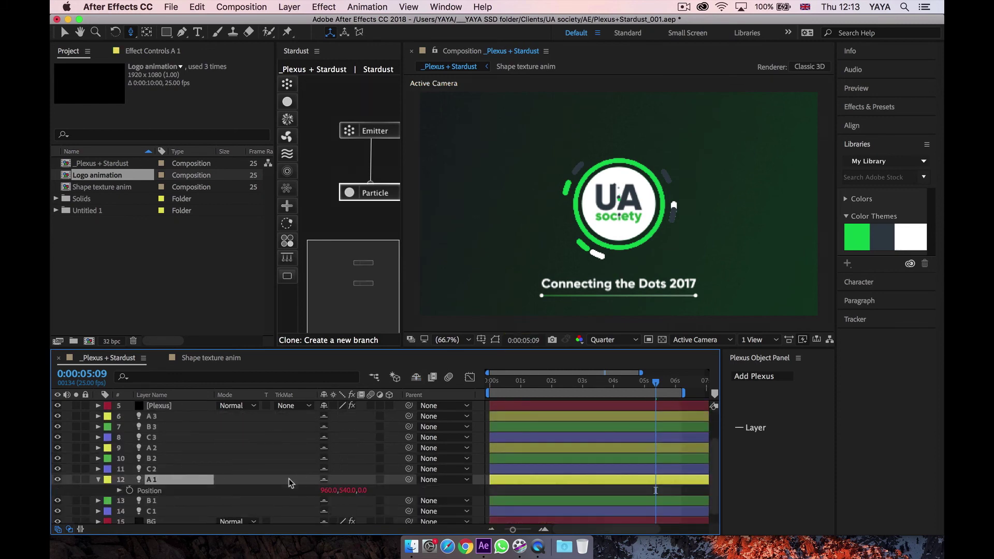
click(361, 491)
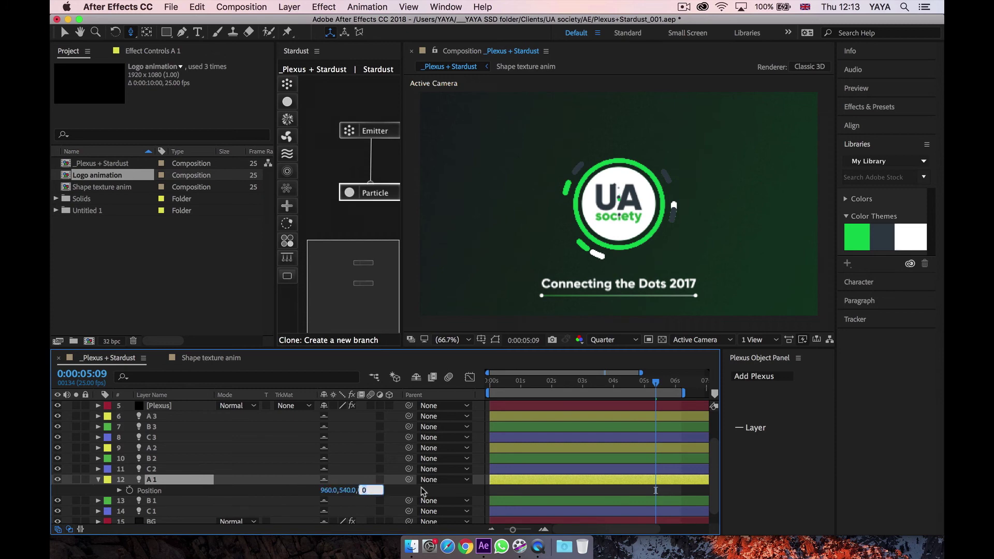
key(Return)
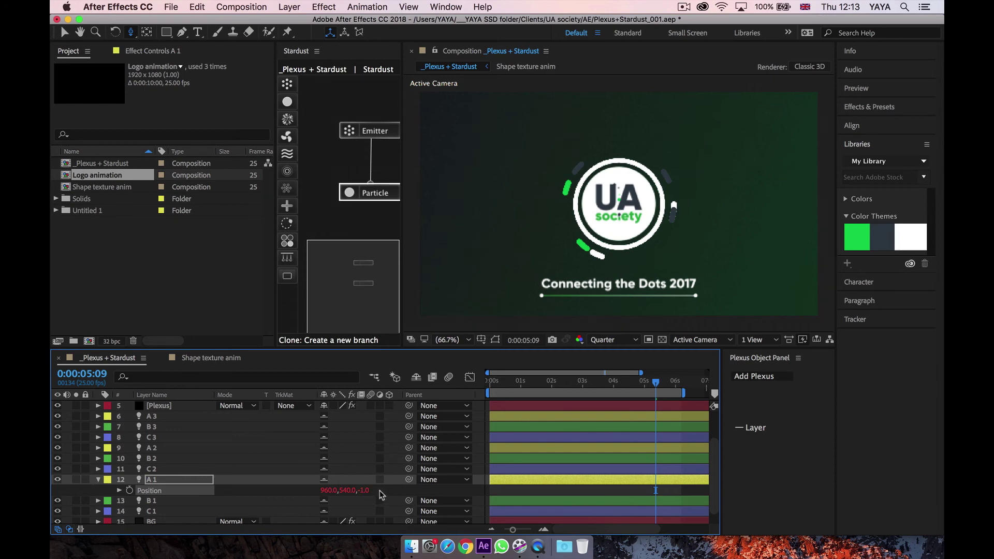
click(100, 480)
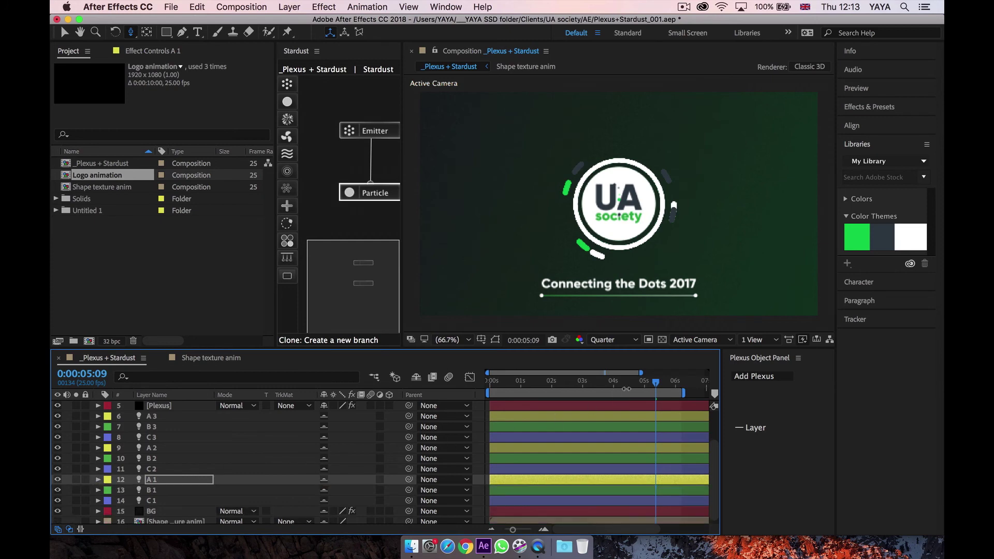
drag(655, 384, 661, 383)
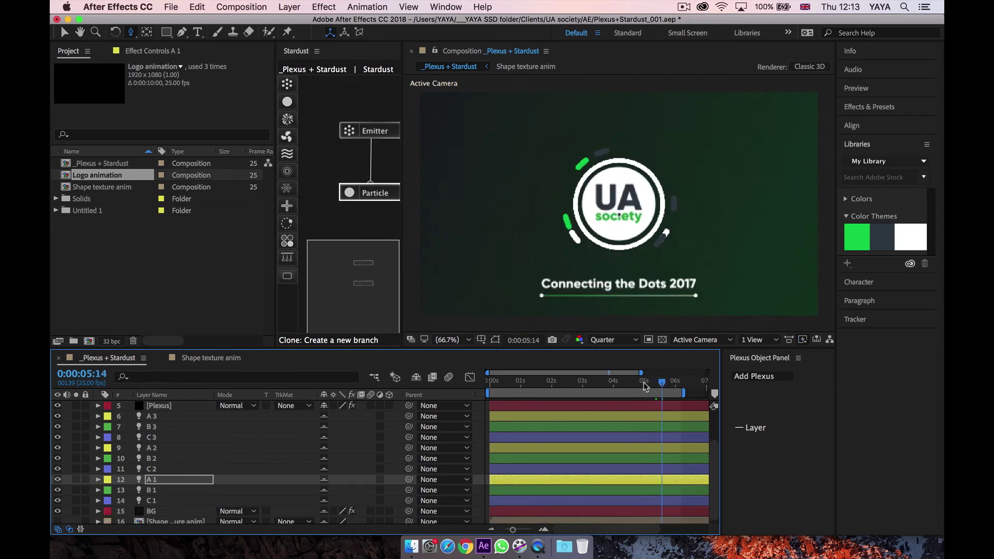
click(649, 386)
key(space)
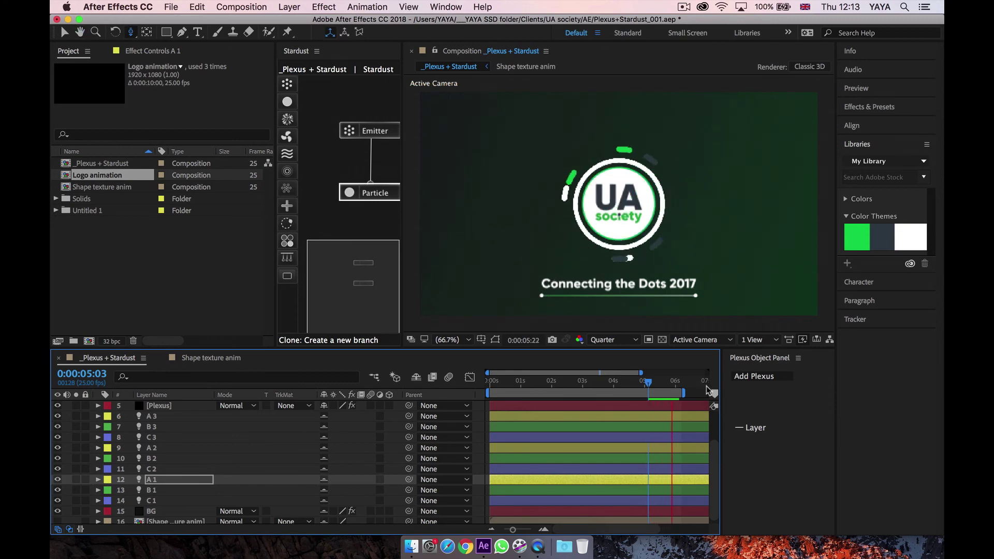
key(space)
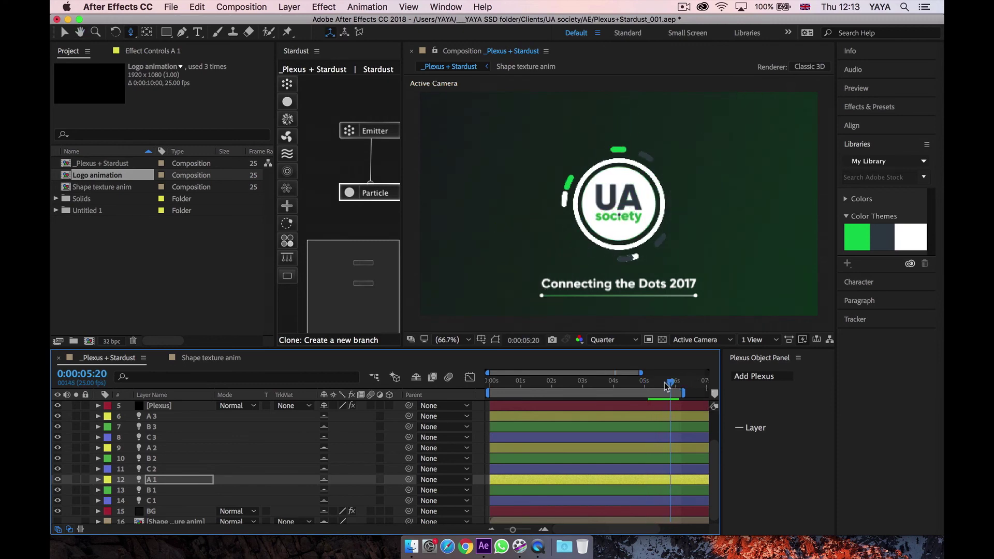
drag(665, 384, 666, 384)
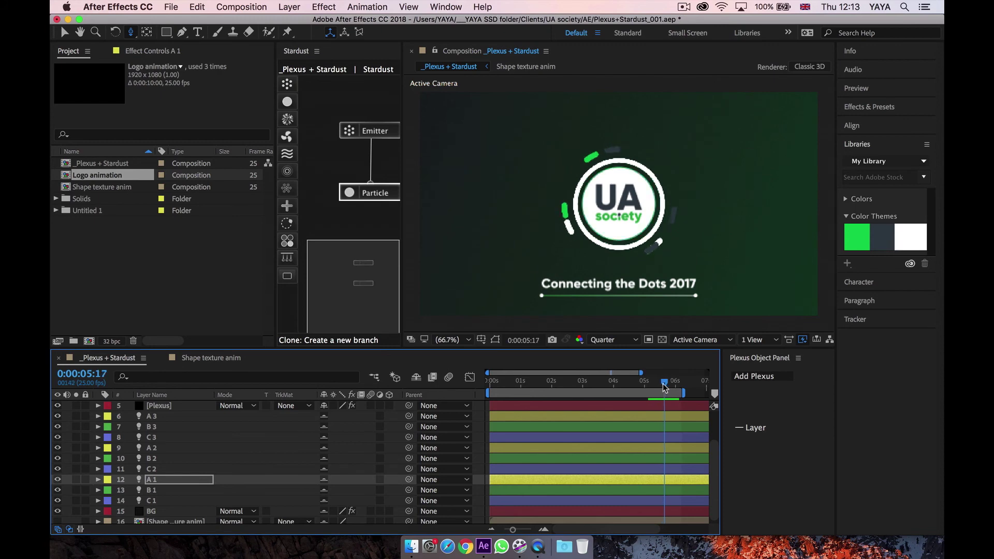
Step: Try 100000 particles per second on the Stardust layer's emitter and preview the trails from 0:00:05:04
scroll(176, 410, up, 4)
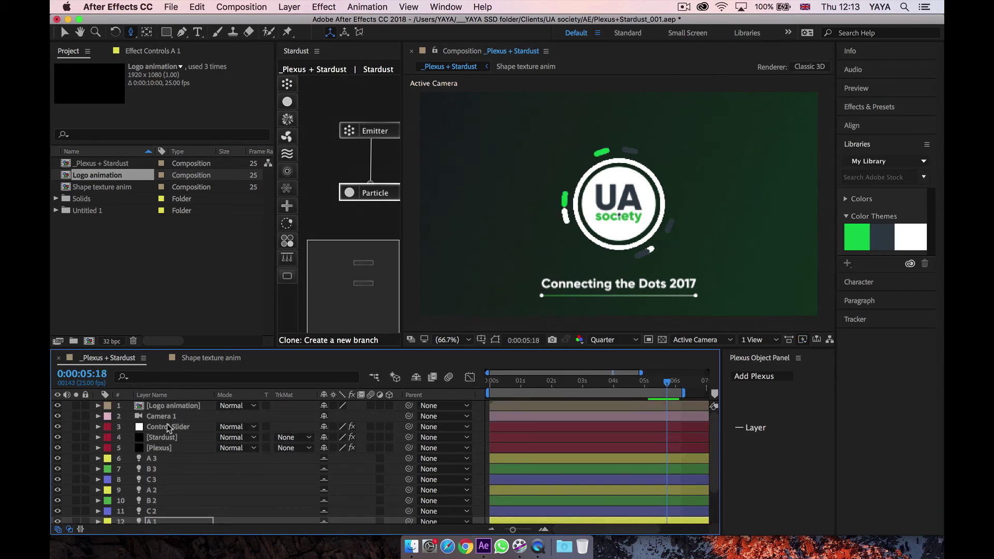
click(166, 437)
click(148, 52)
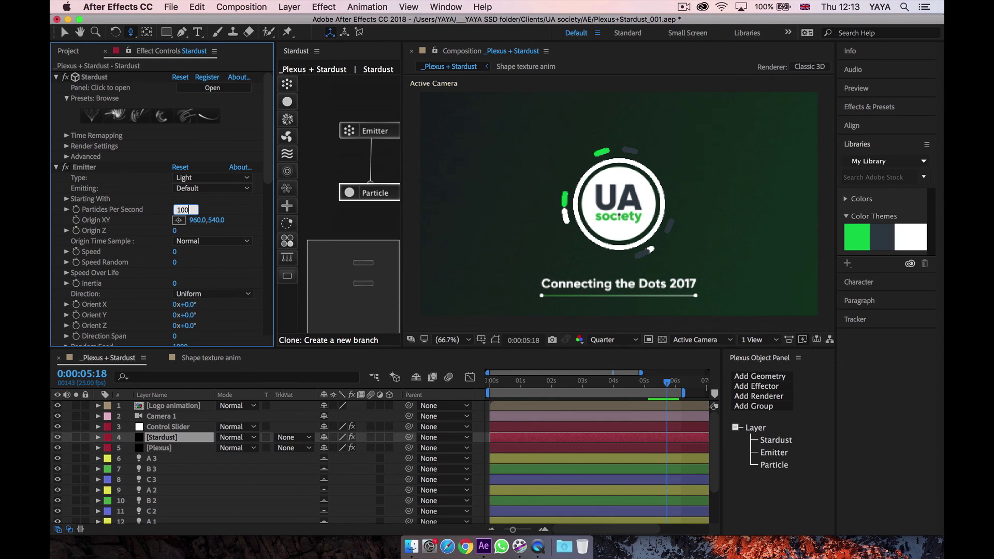
text(100000)
key(Return)
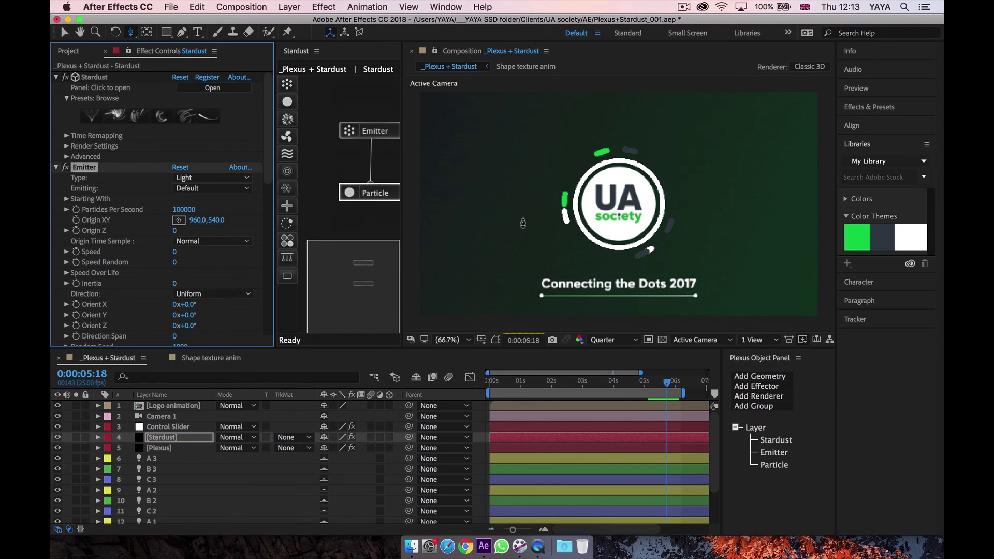
click(651, 385)
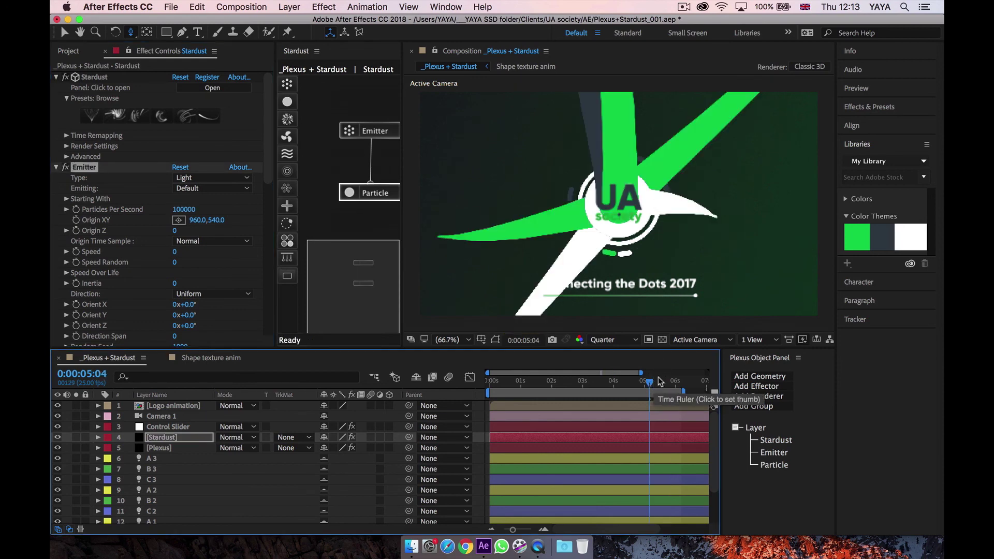
key(space)
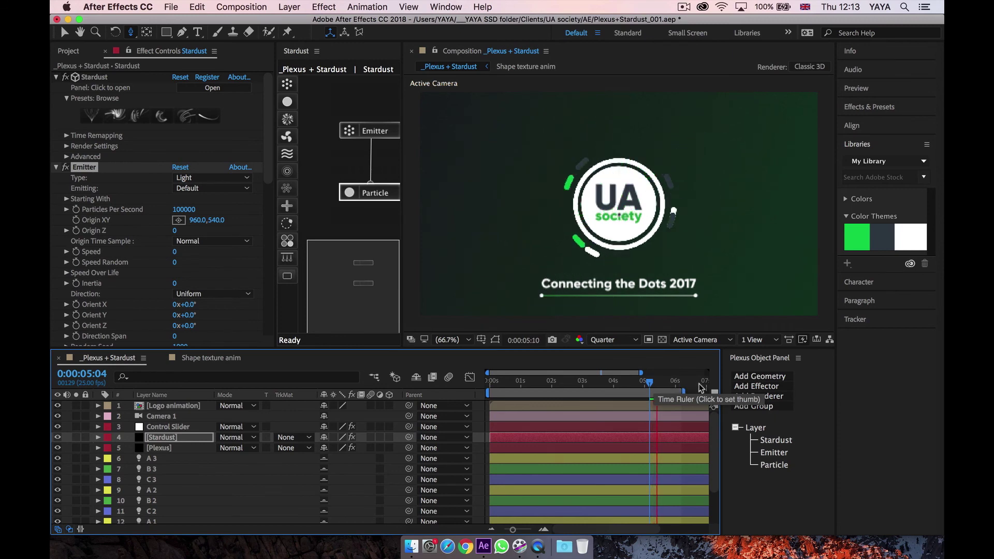
click(657, 383)
drag(657, 385, 667, 385)
Step: Set the Stardust emitter's Particles Per Second to 500 and preview the animation
click(188, 210)
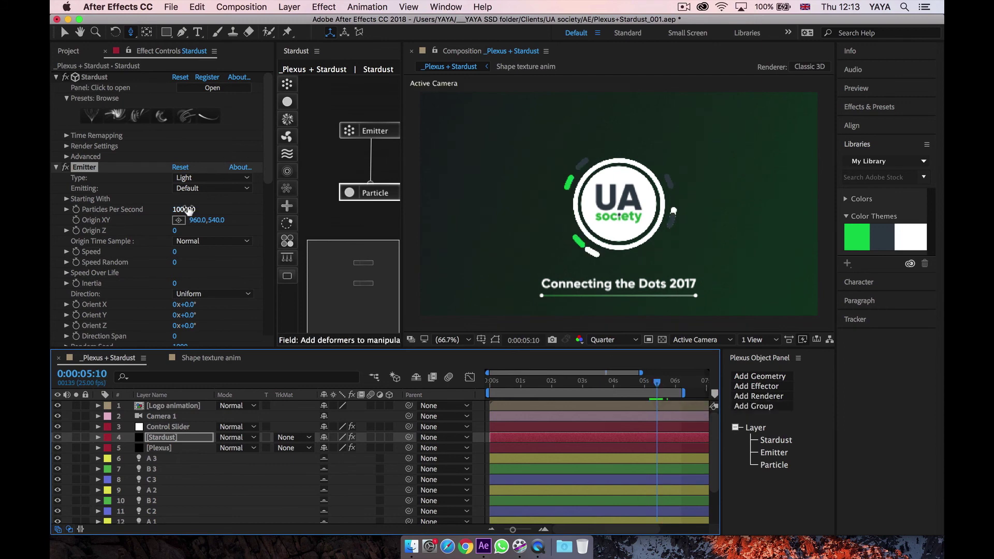
text(500)
key(Return)
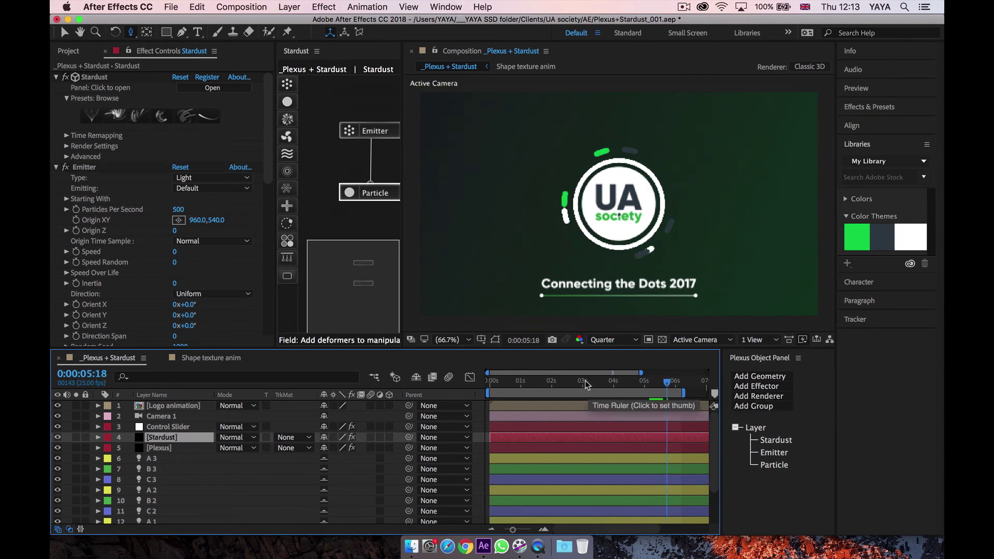
key(space)
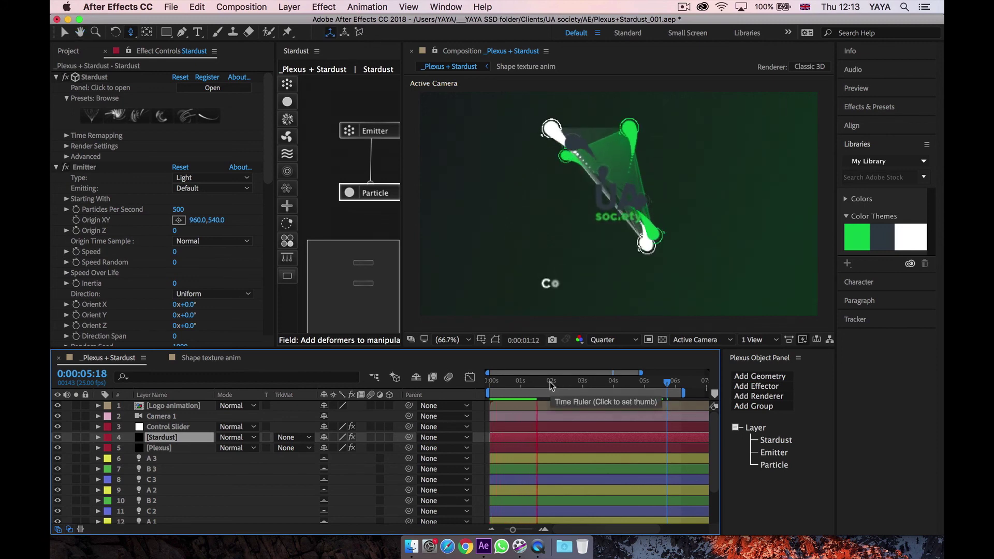
Step: Preview the Logo animation composition from its start to 0:00:02:22, close it and Shape texture anim, and return to _Plexus + Stardust
double_click(187, 406)
drag(494, 381, 479, 396)
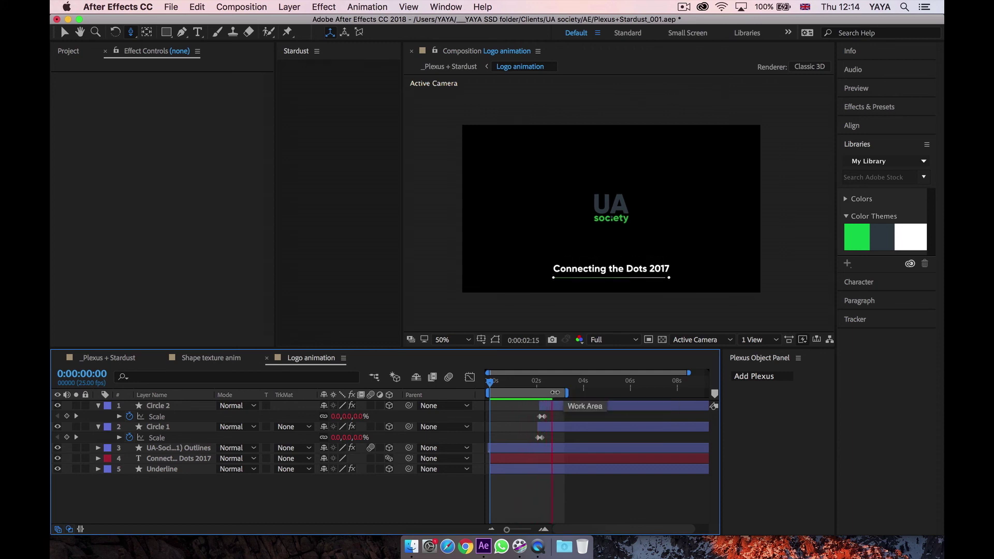
click(557, 386)
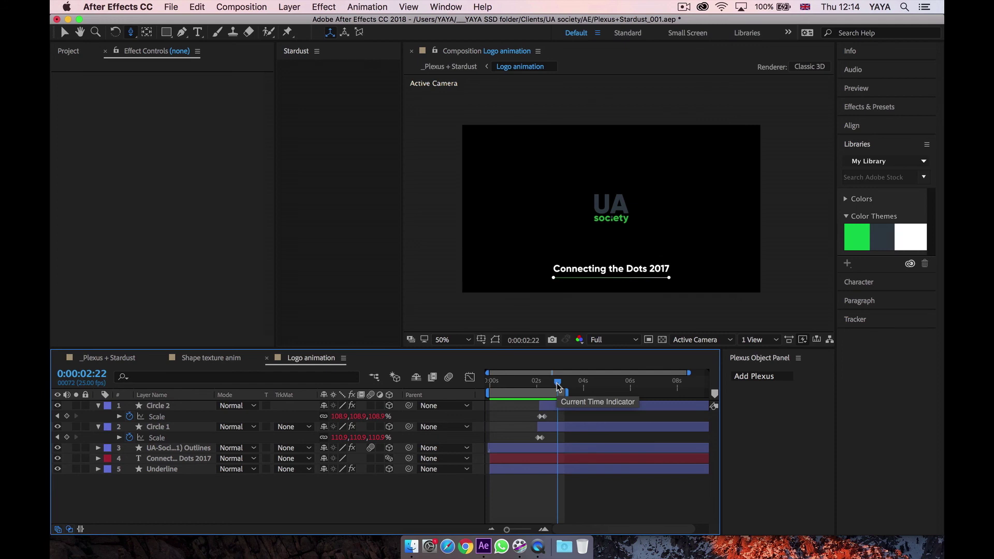
click(267, 358)
click(161, 358)
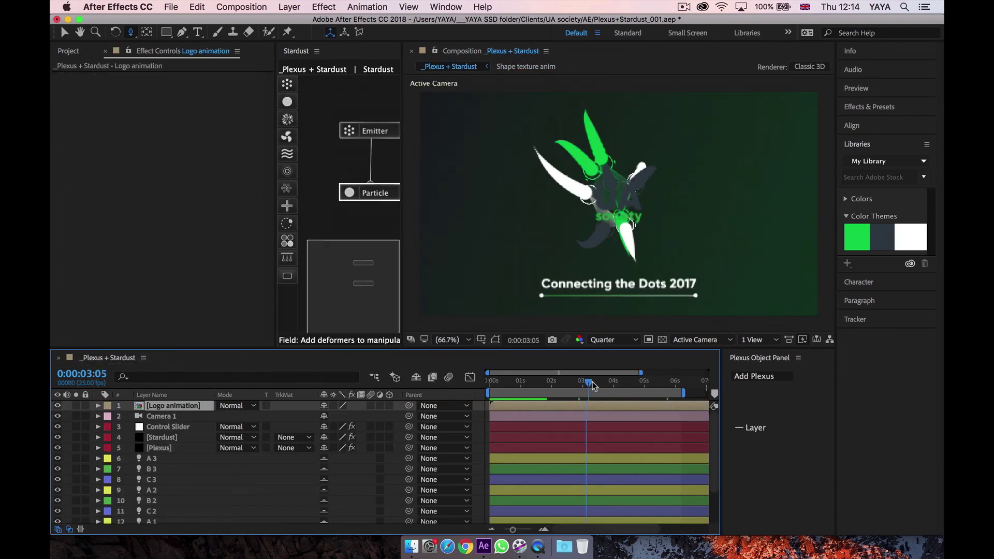
Step: Move the Logo animation layer later in time so it starts at about 0:00:05:03
key(space)
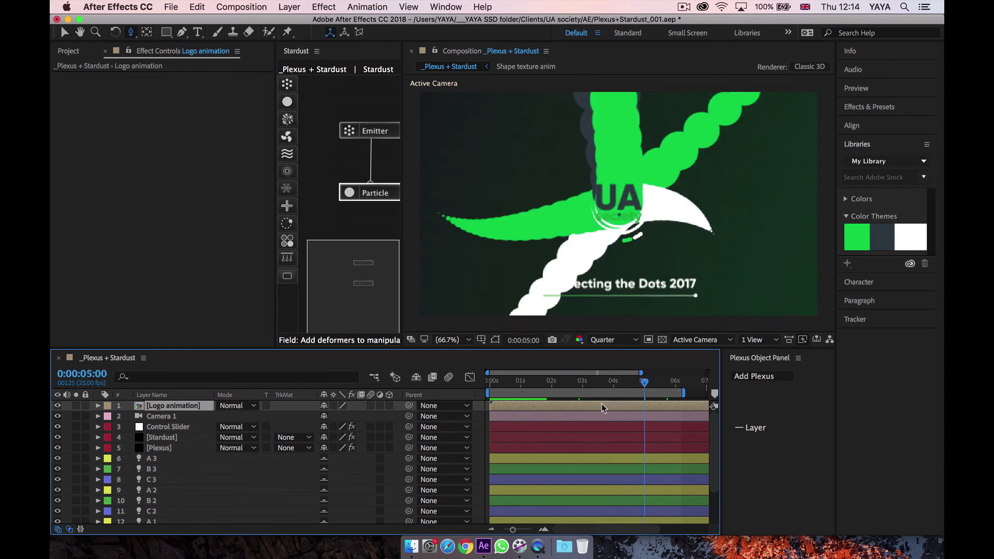
drag(510, 407, 624, 390)
Step: Reveal Camera 1's Position keyframes and preview the particle-to-logo transition from 0:00:04:19
click(646, 416)
key(p)
key(equal)
key(equal)
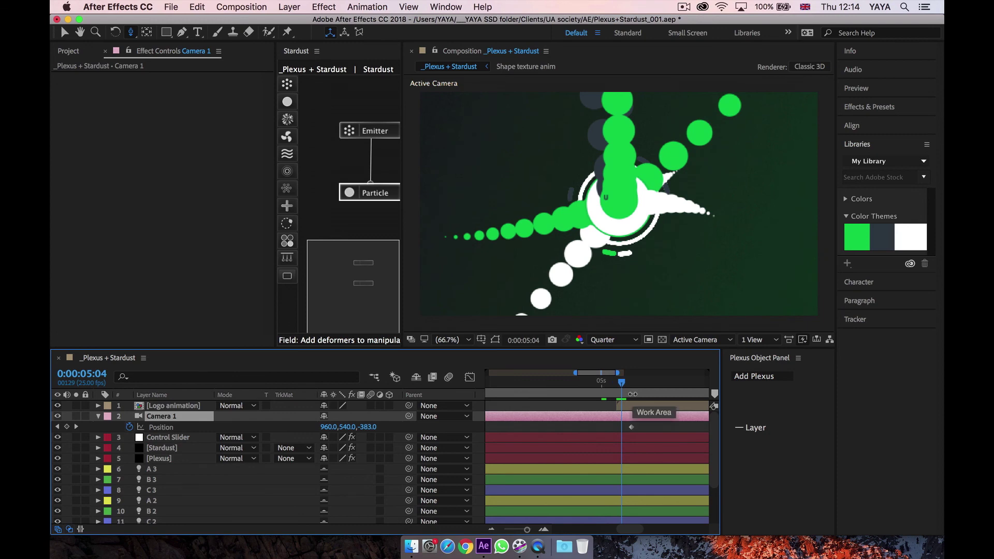
key(shift+Page_Up)
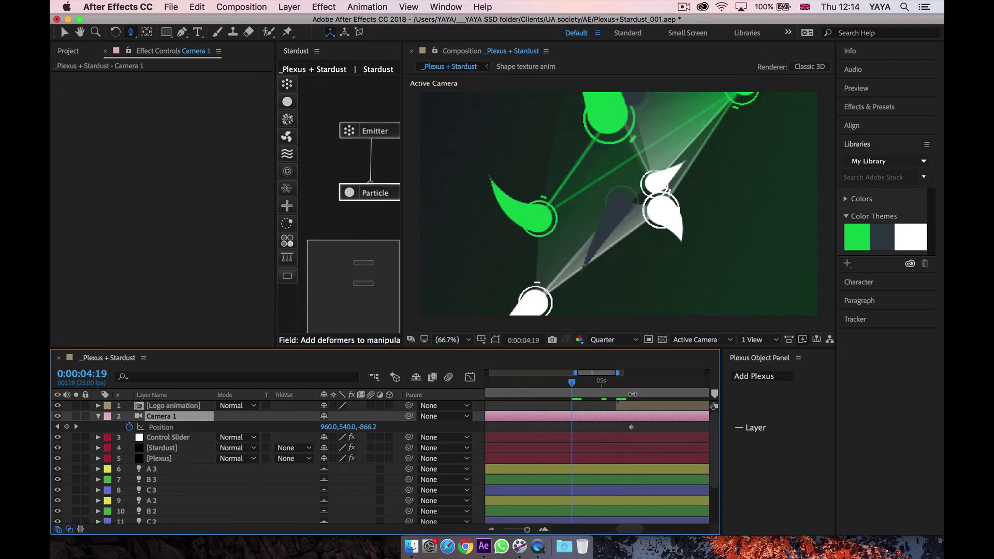
key(space)
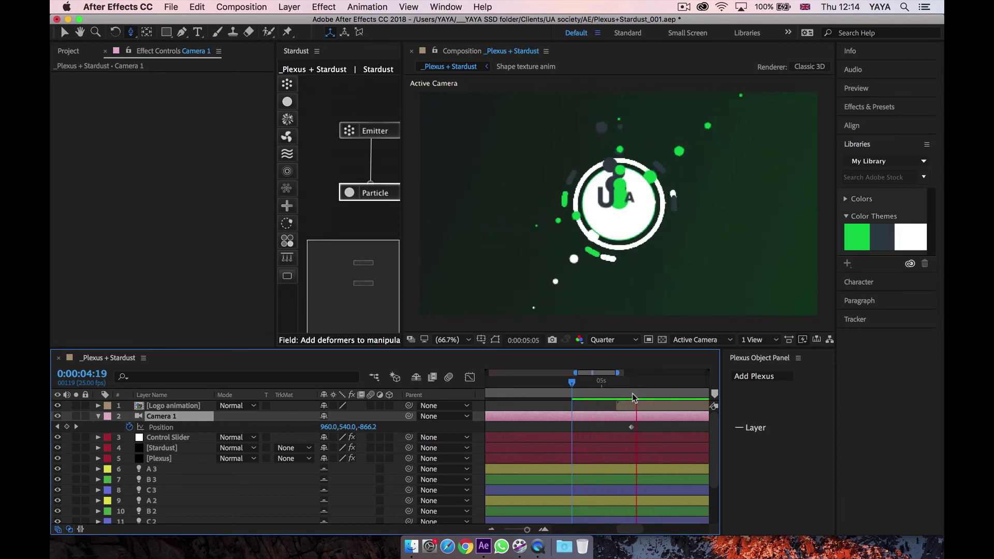
Step: Extend the end of the _Plexus + Stardust work area to 0:00:09:03 and preview the full animation
key(Home)
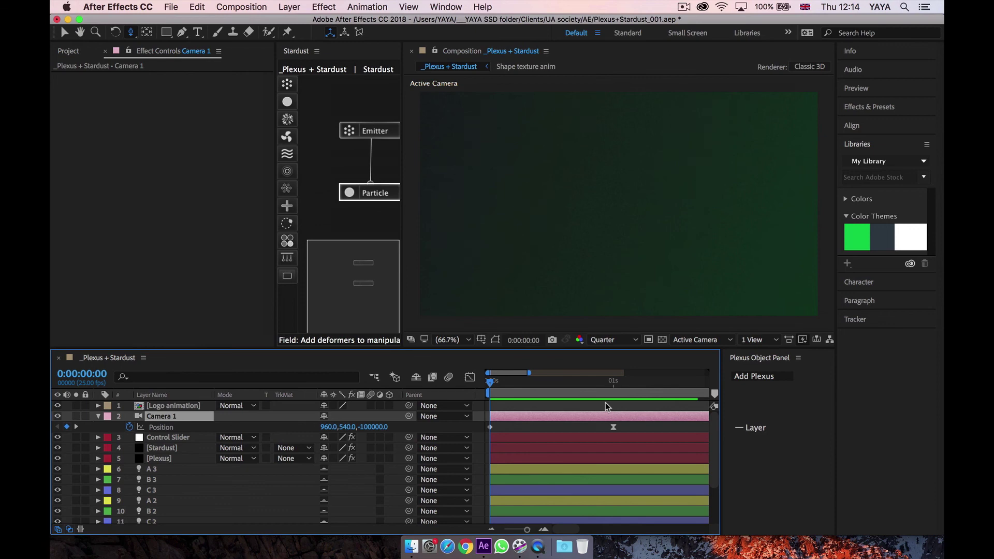
key(minus)
key(minus)
key(minus)
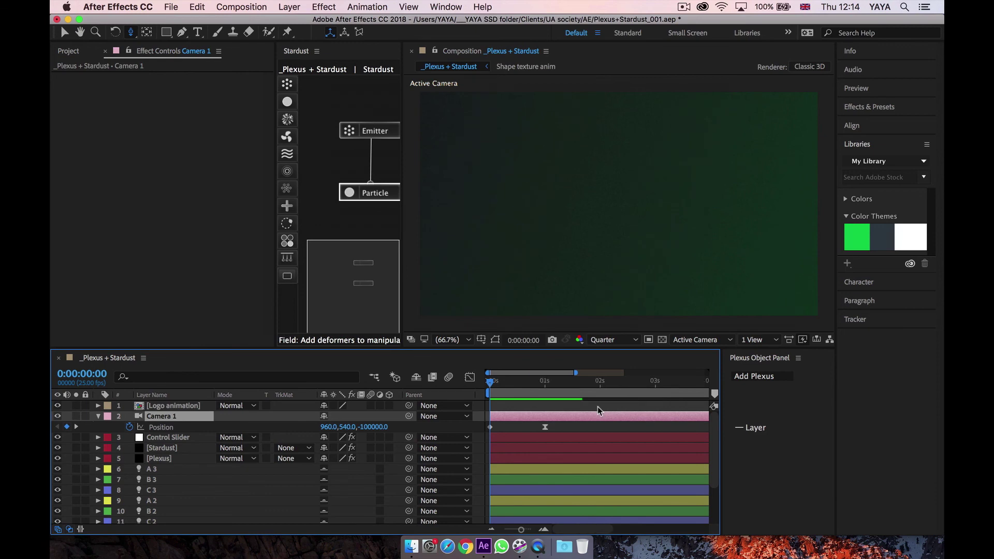
drag(607, 382, 648, 384)
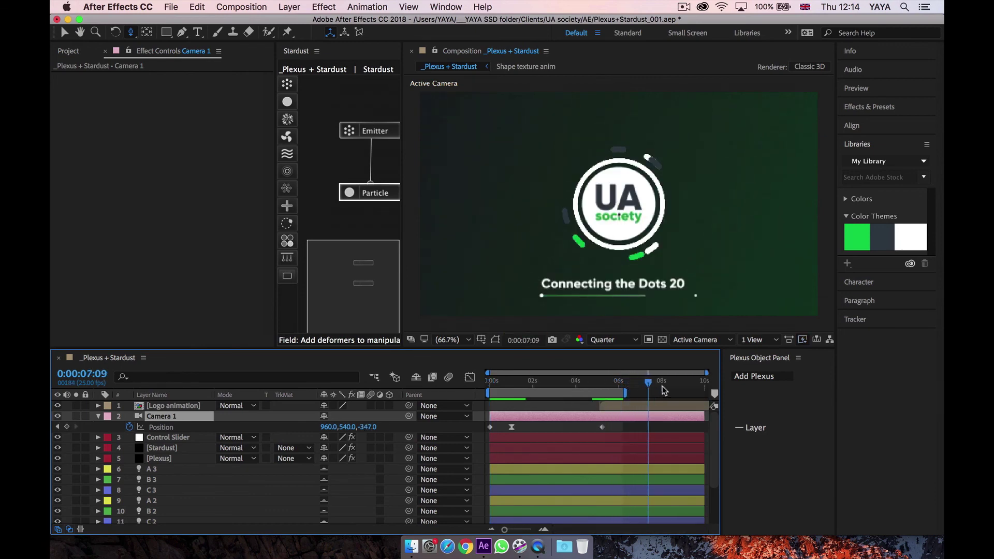
click(664, 382)
click(676, 382)
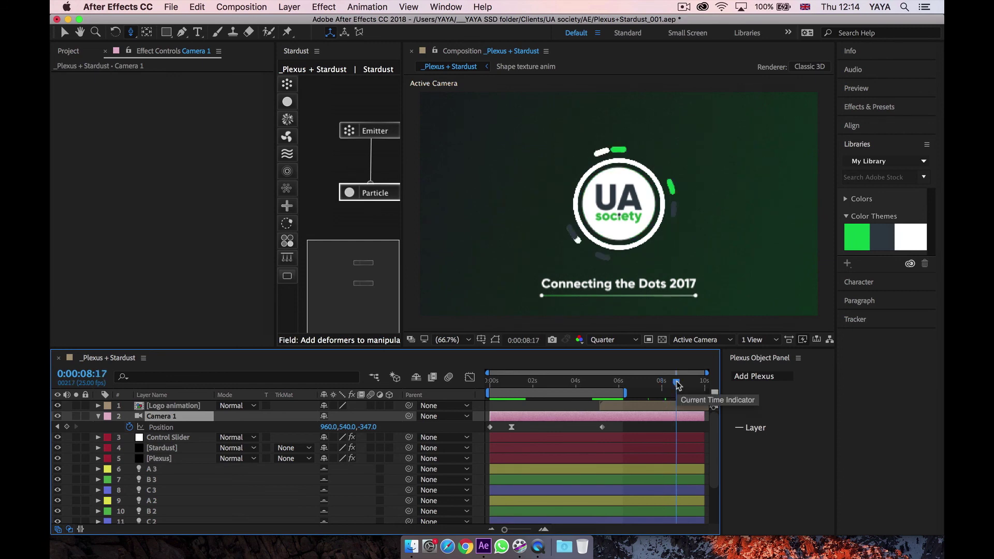
click(687, 382)
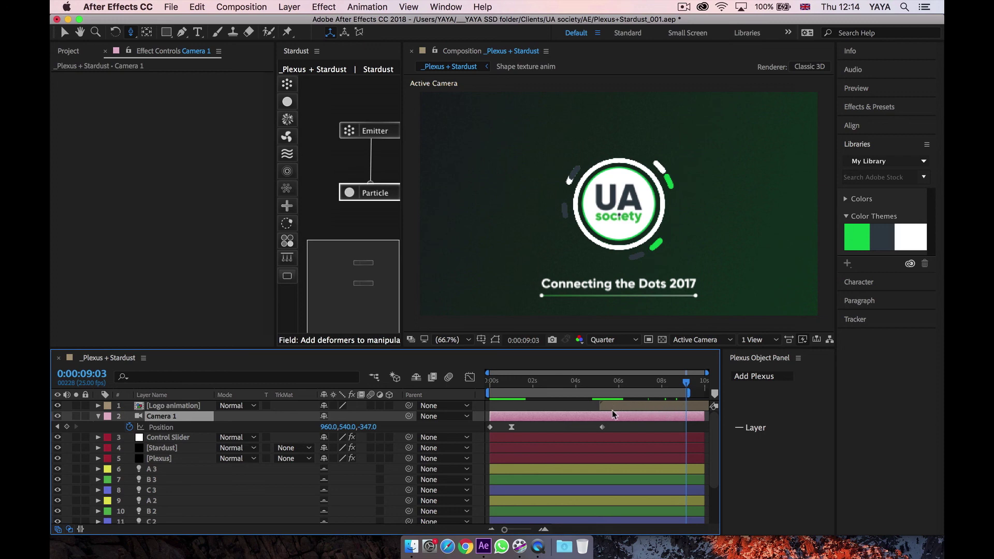
key(space)
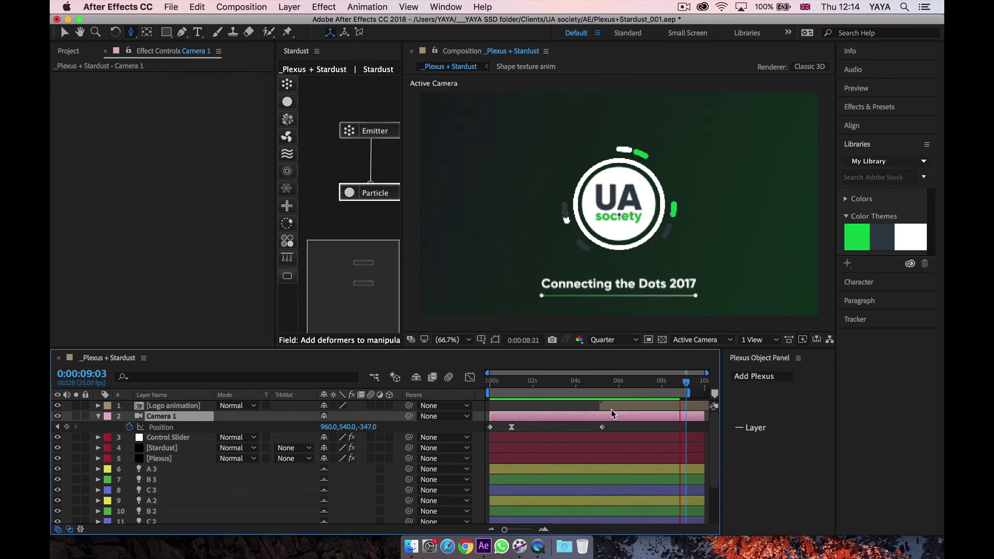
Step: Switch the composition view to Full resolution and set the Stardust emitter's Particles Per Second to 10000
click(649, 387)
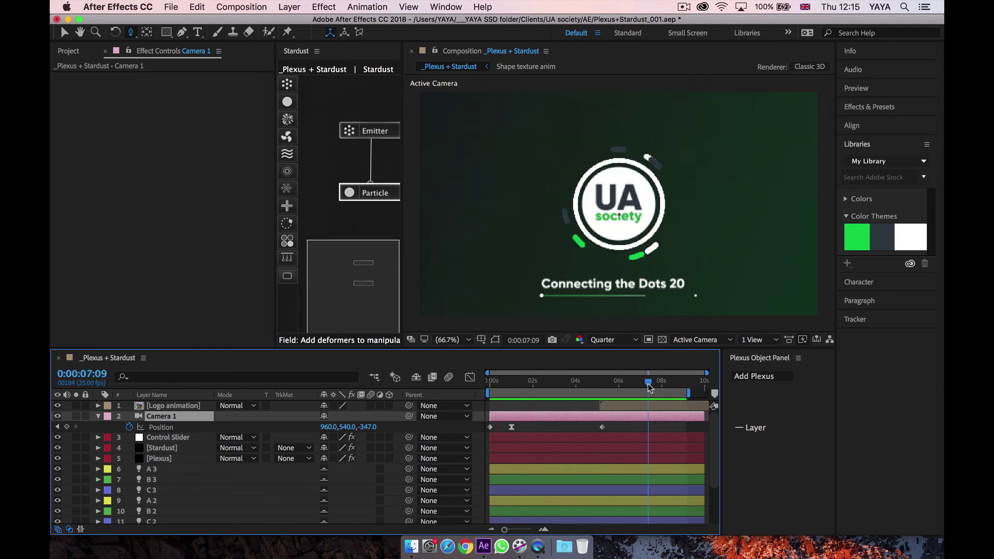
click(611, 340)
click(647, 380)
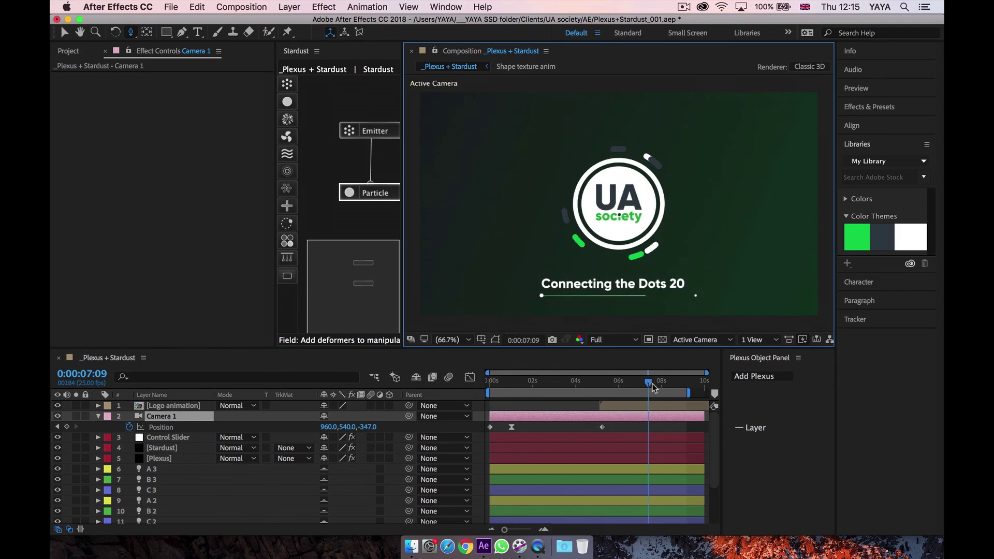
click(173, 447)
click(177, 210)
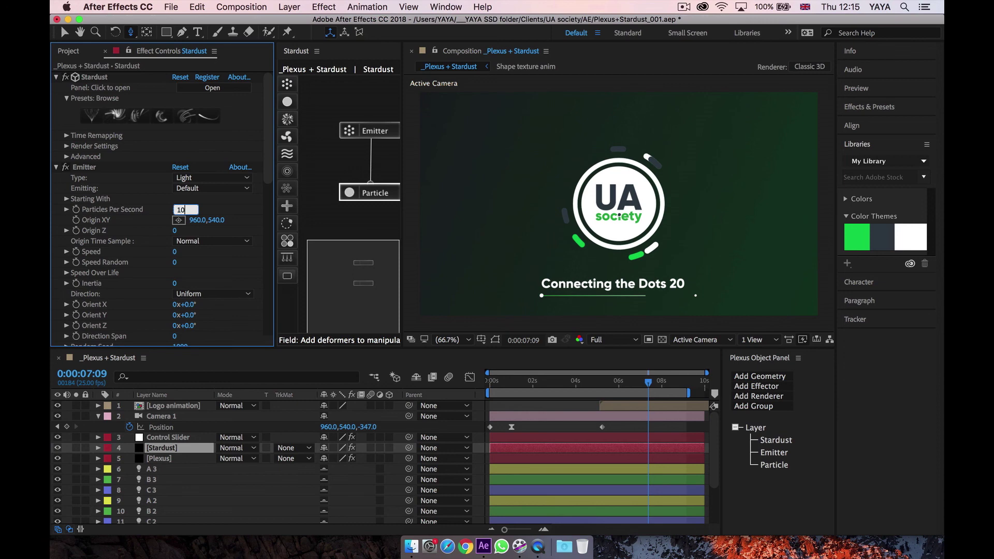
key(Return)
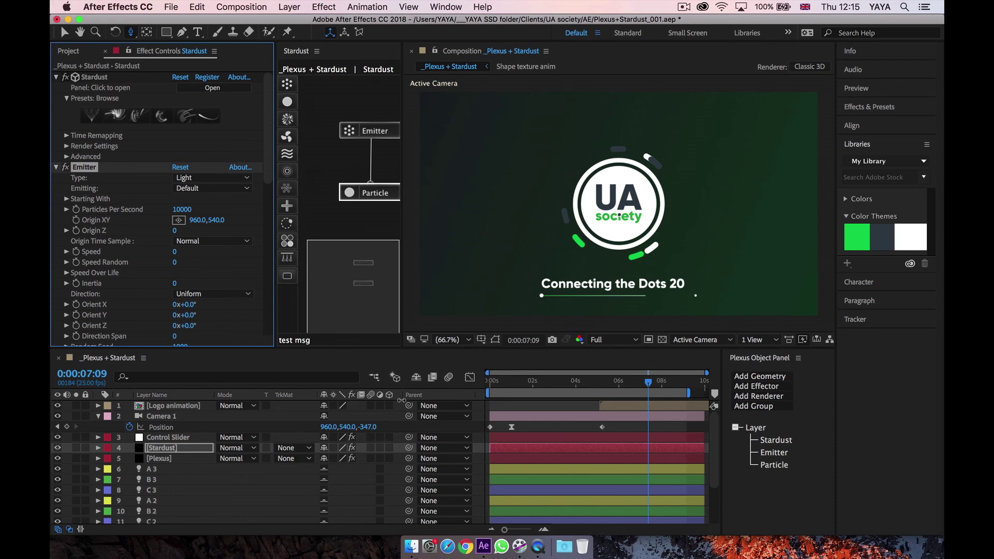
Step: Add _Plexus + Stardust to the render queue and delete all the other queue items
key(super+m)
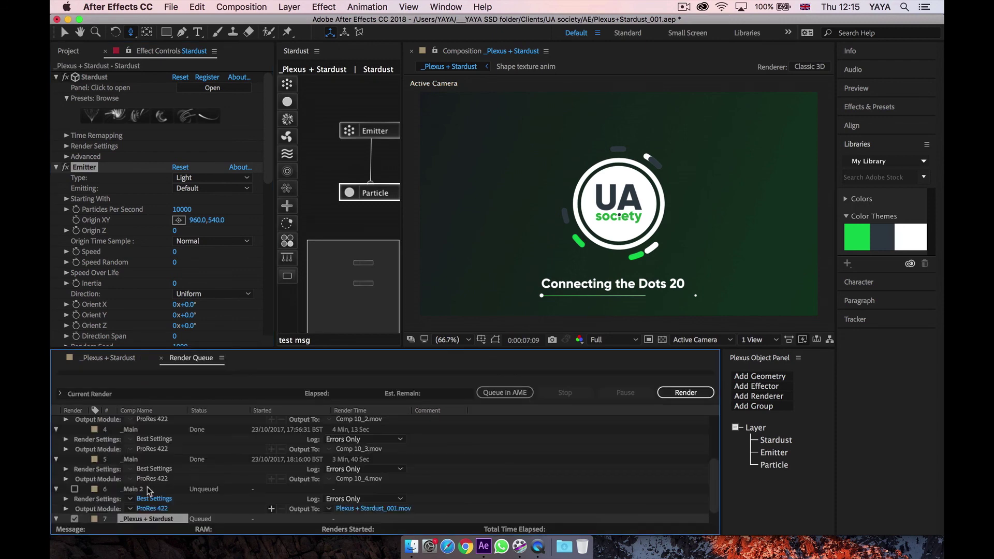
key(super+a)
super+click(137, 519)
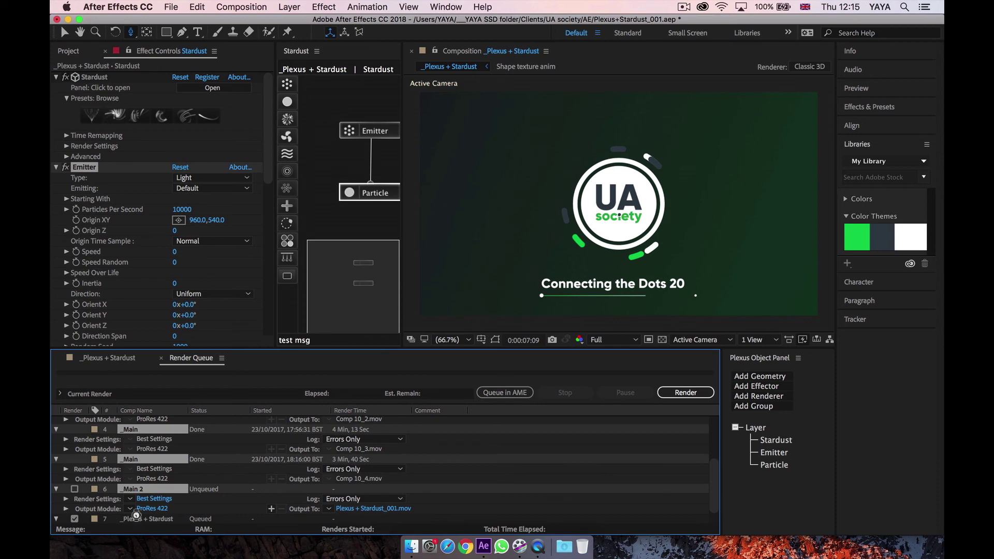
key(Delete)
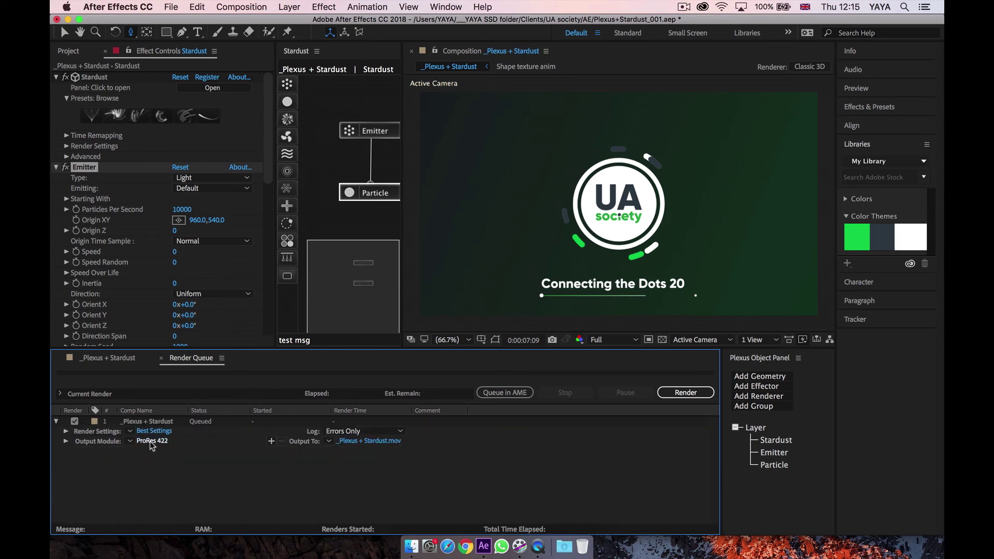
Step: Render the queued composition to _Plexus + Stardust.mov and play the finished movie in QuickTime Player
click(677, 393)
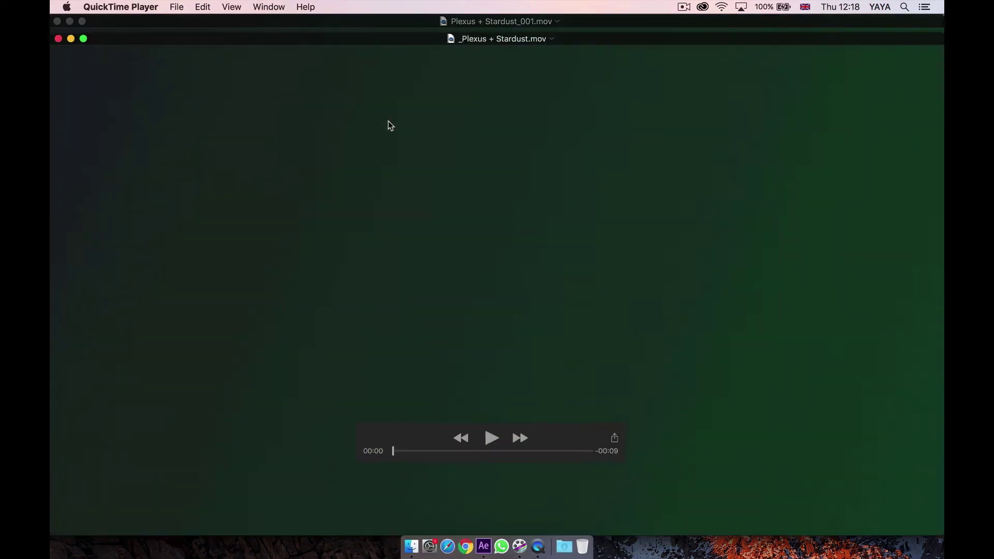
key(space)
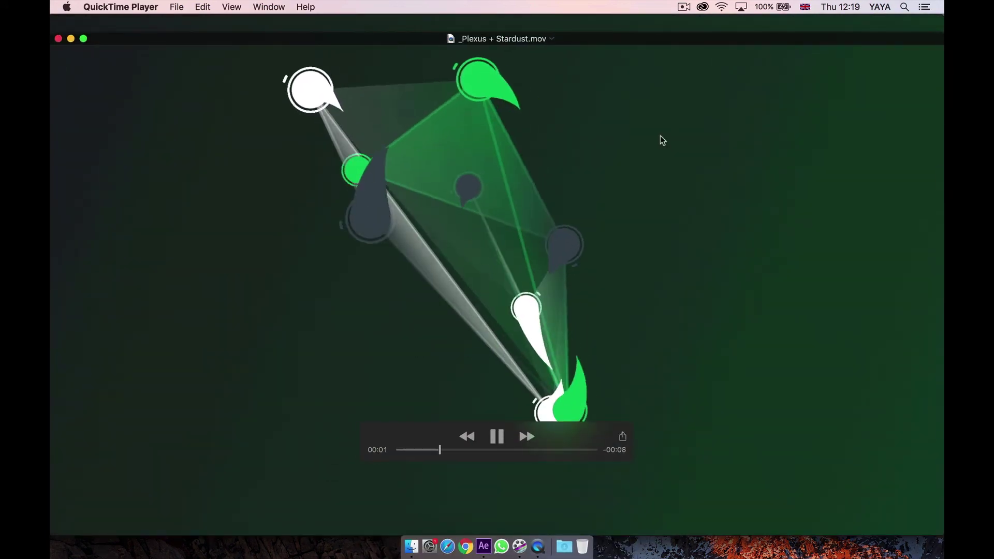